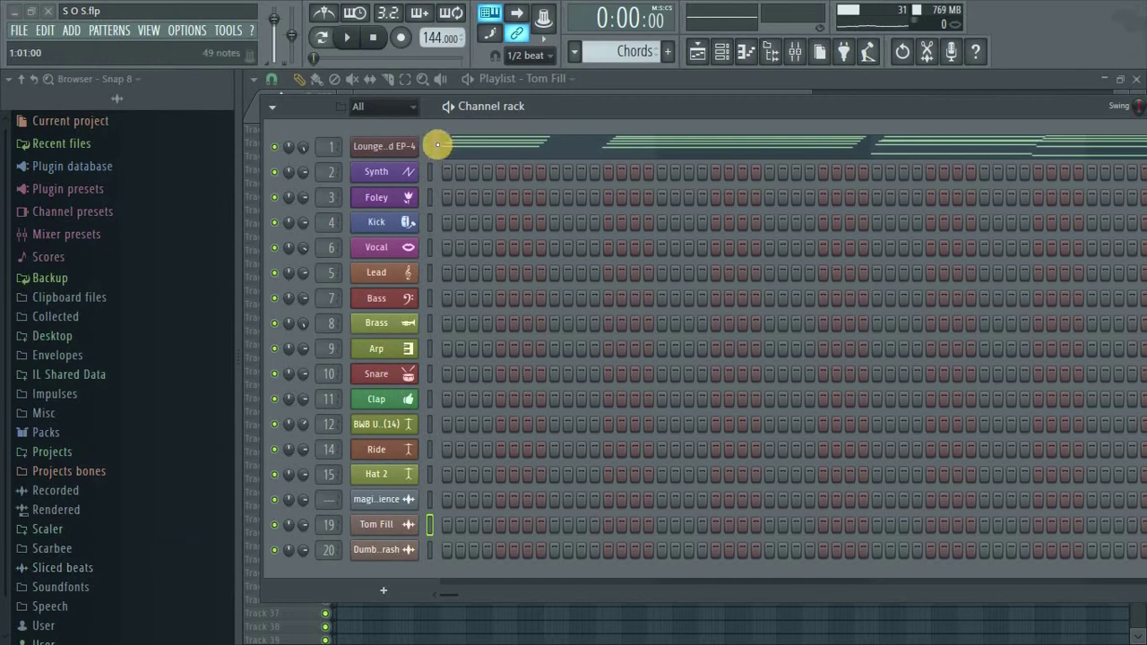
Select the Lounge Lizard EP-4 channel in the channel rack and make Chords the active pattern.
{"action": "left_click", "coordinate": [429, 149]}
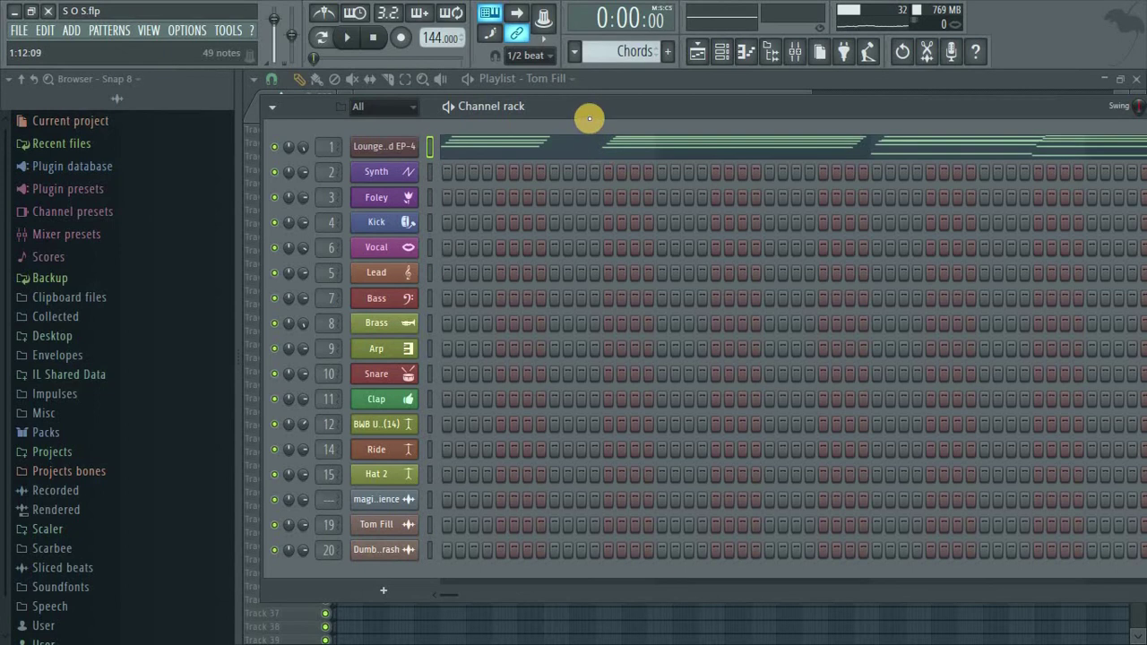
{"action": "left_click", "coordinate": [618, 55]}
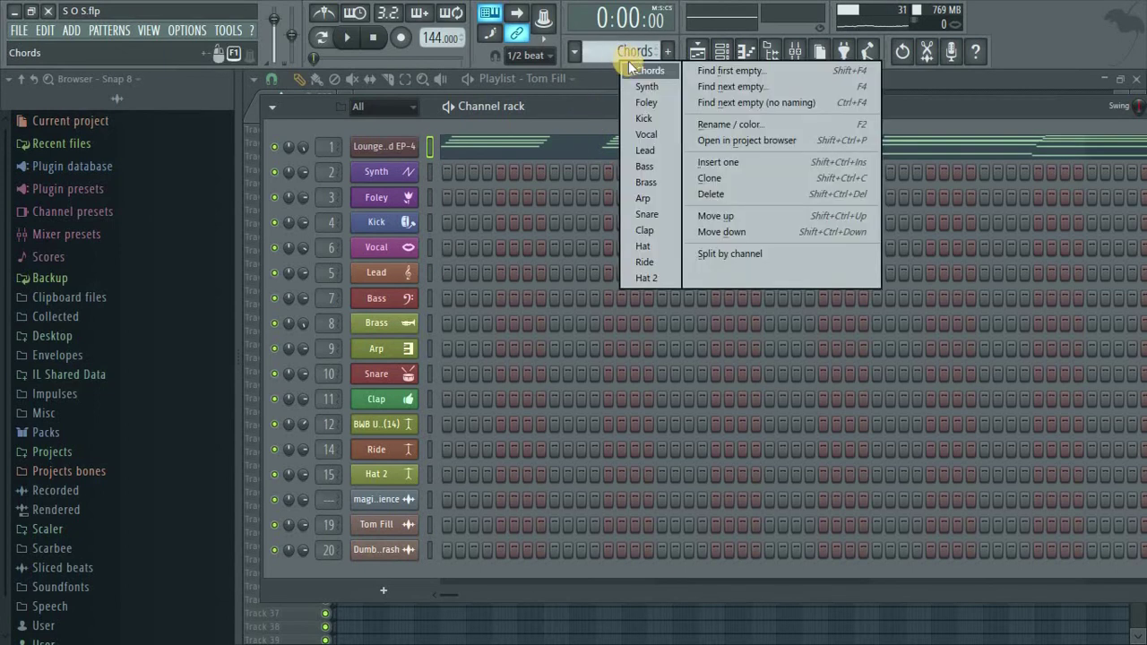
{"action": "left_click", "coordinate": [644, 69]}
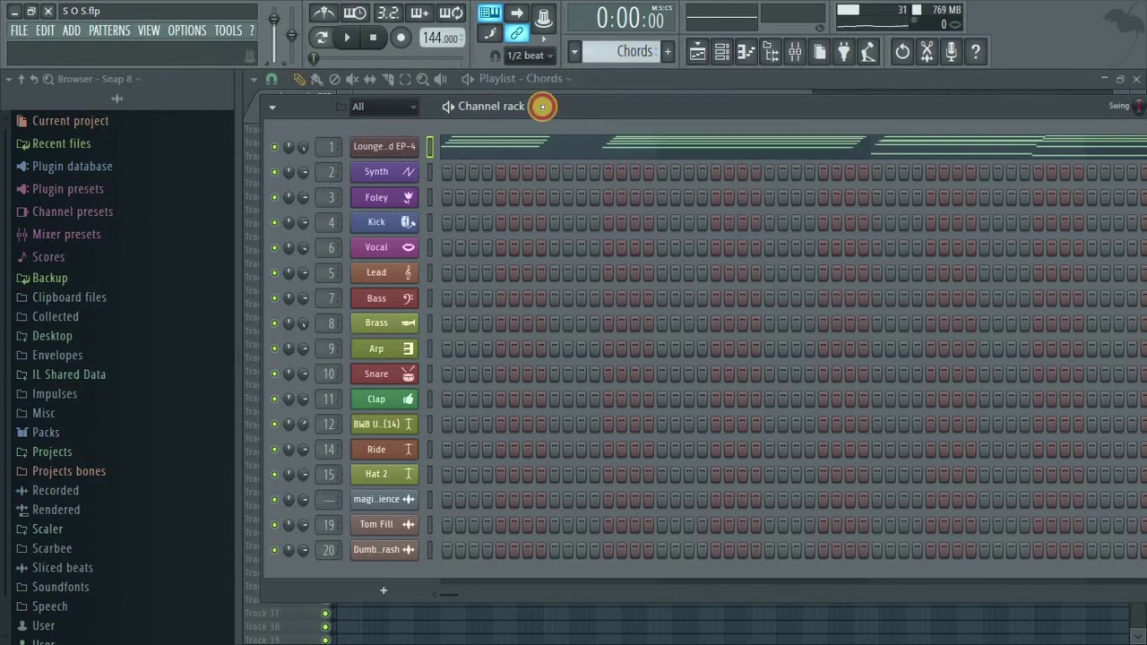
{"action": "double_click", "coordinate": [586, 109]}
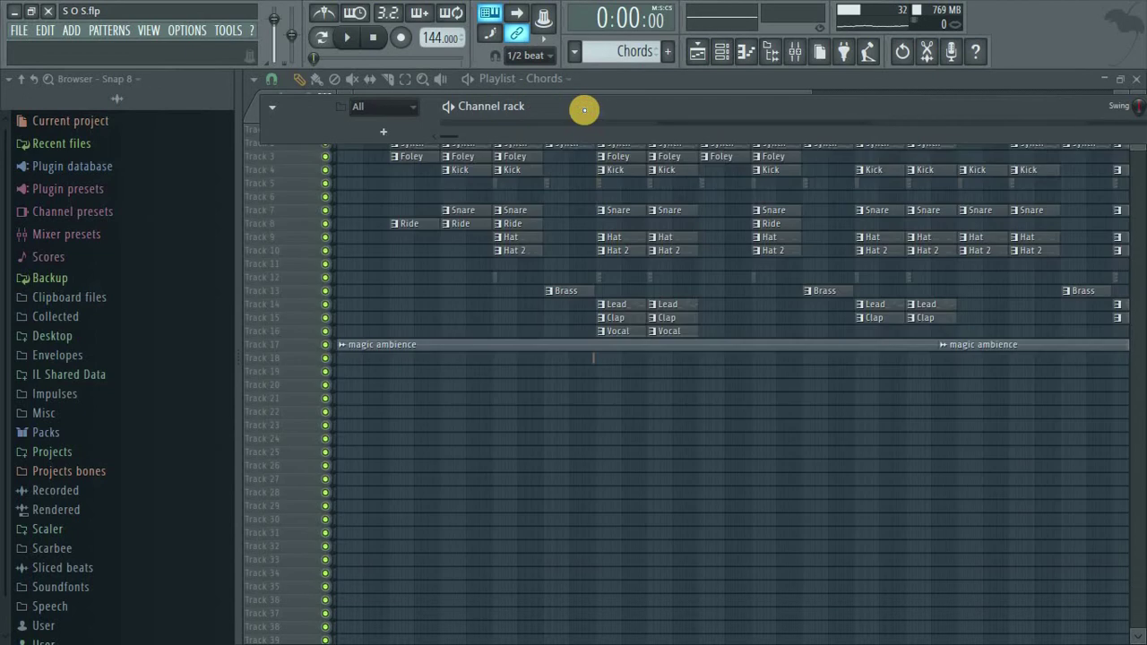
{"action": "double_click", "coordinate": [584, 109]}
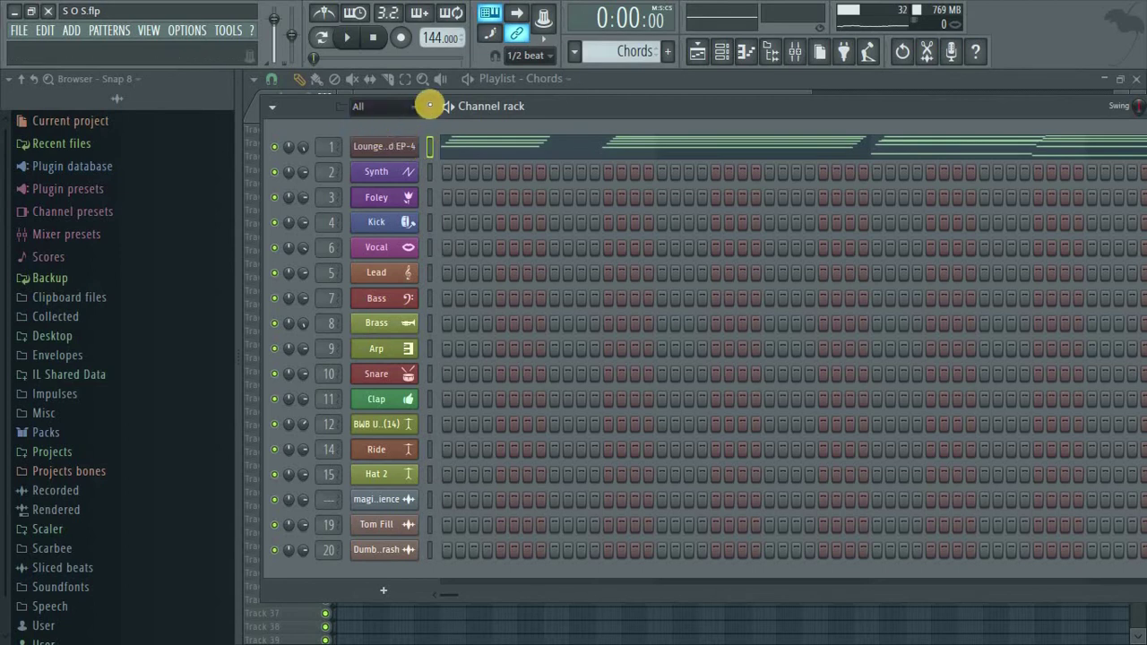
{"action": "left_click", "coordinate": [413, 106]}
{"action": "left_click", "coordinate": [414, 106]}
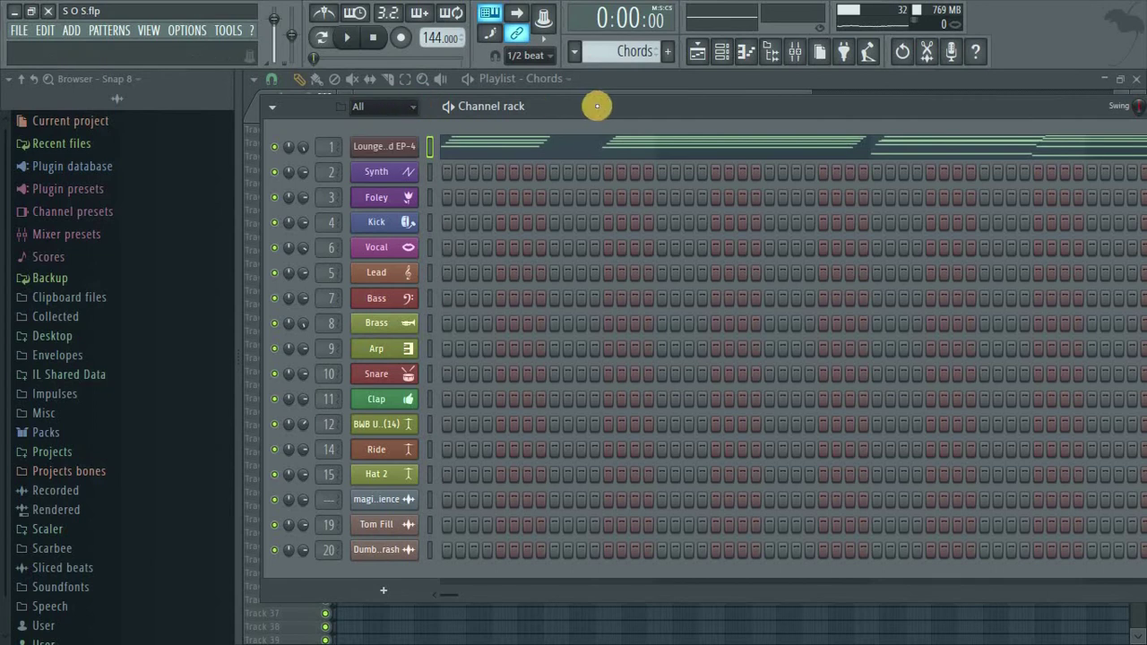
{"action": "left_click_drag", "start_coordinate": [601, 105], "coordinate": [589, 104]}
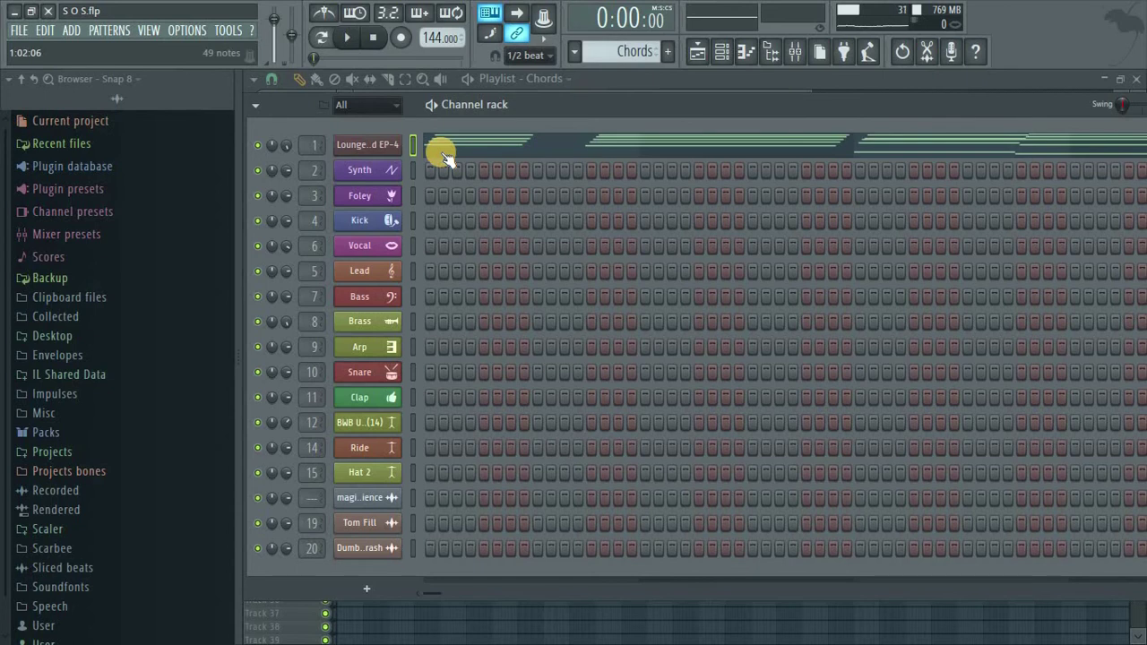
Play the song arrangement in the playlist from bar 25, and stop with the playhead returned to the start.
{"action": "left_click", "coordinate": [697, 54]}
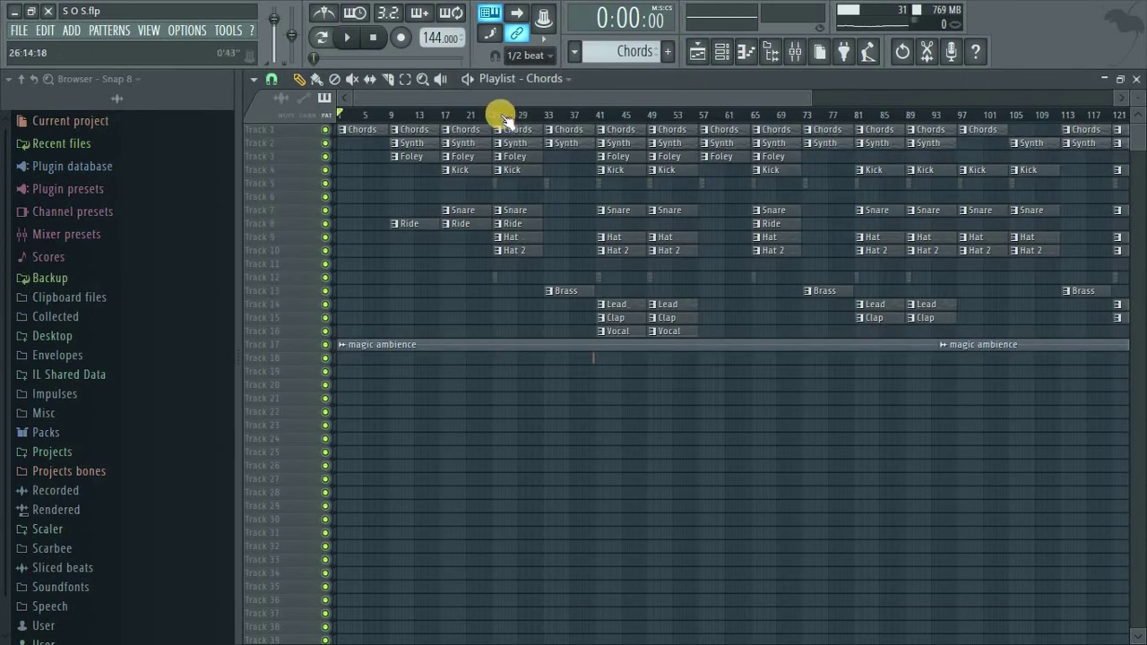
{"action": "left_click", "coordinate": [493, 116]}
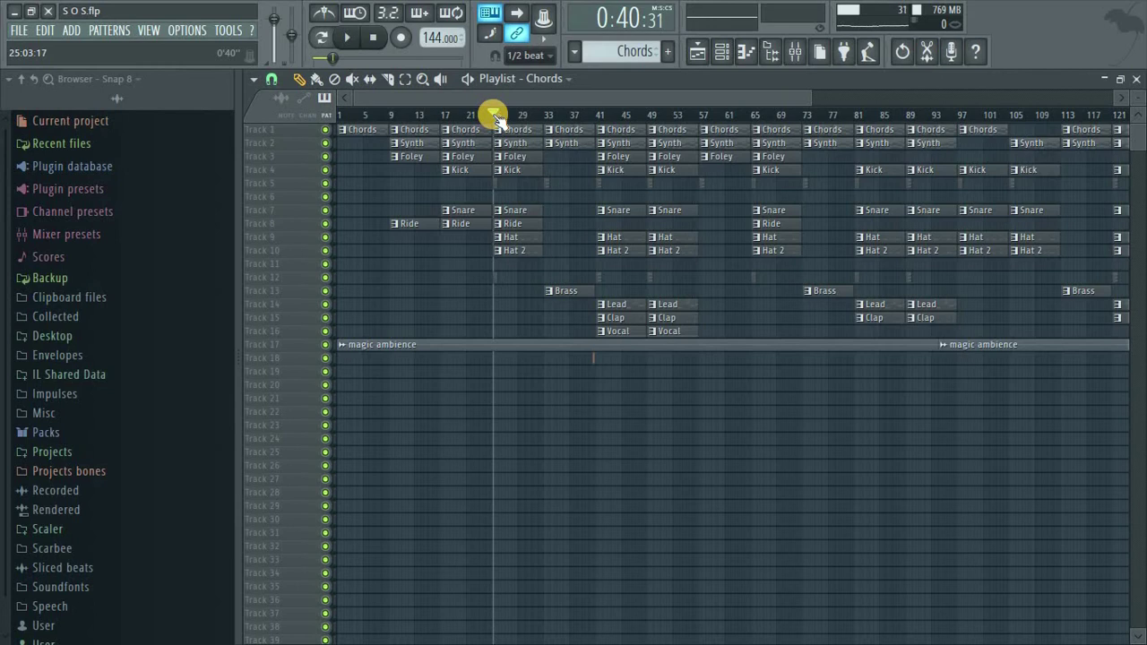
{"action": "key", "text": "space"}
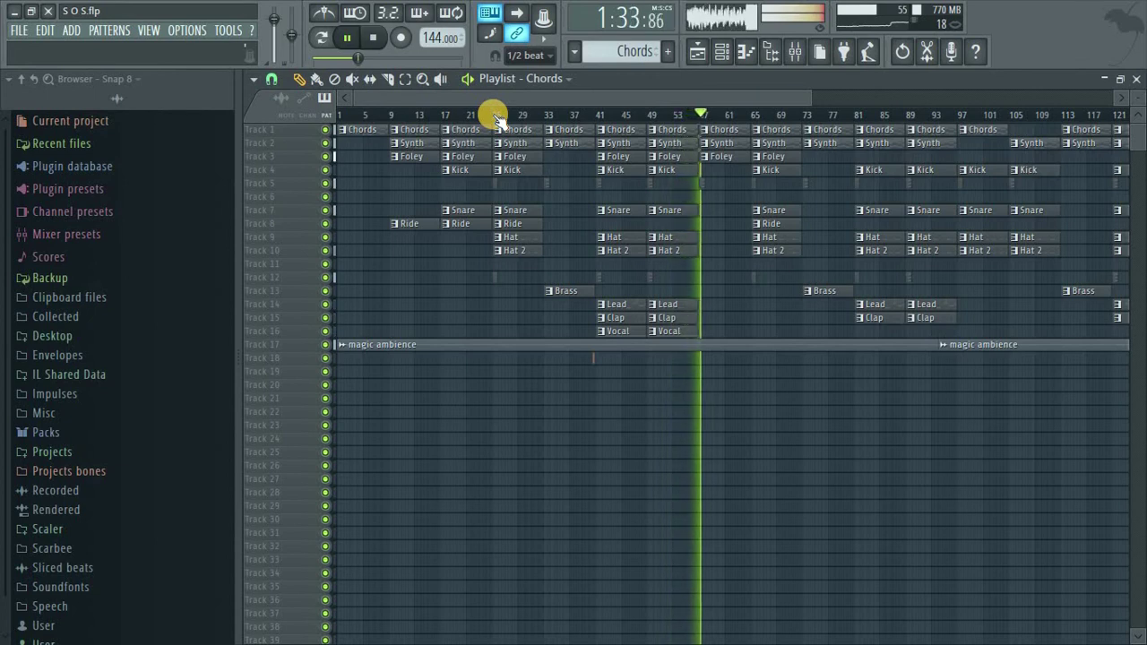
{"action": "key", "text": "space"}
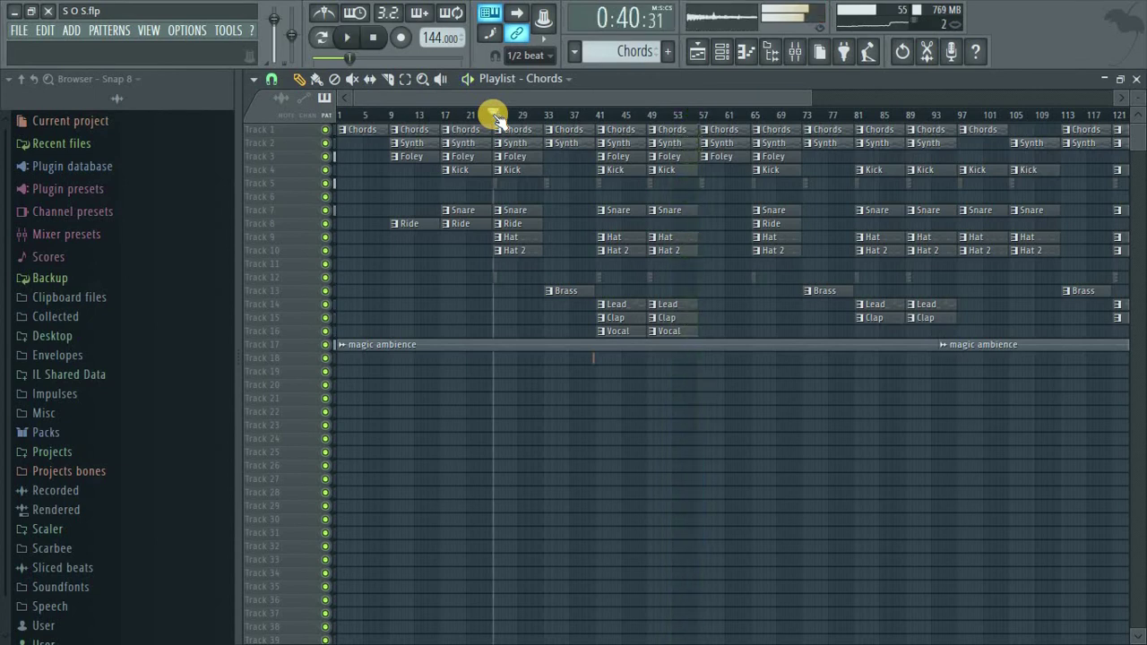
{"action": "left_click", "coordinate": [373, 39]}
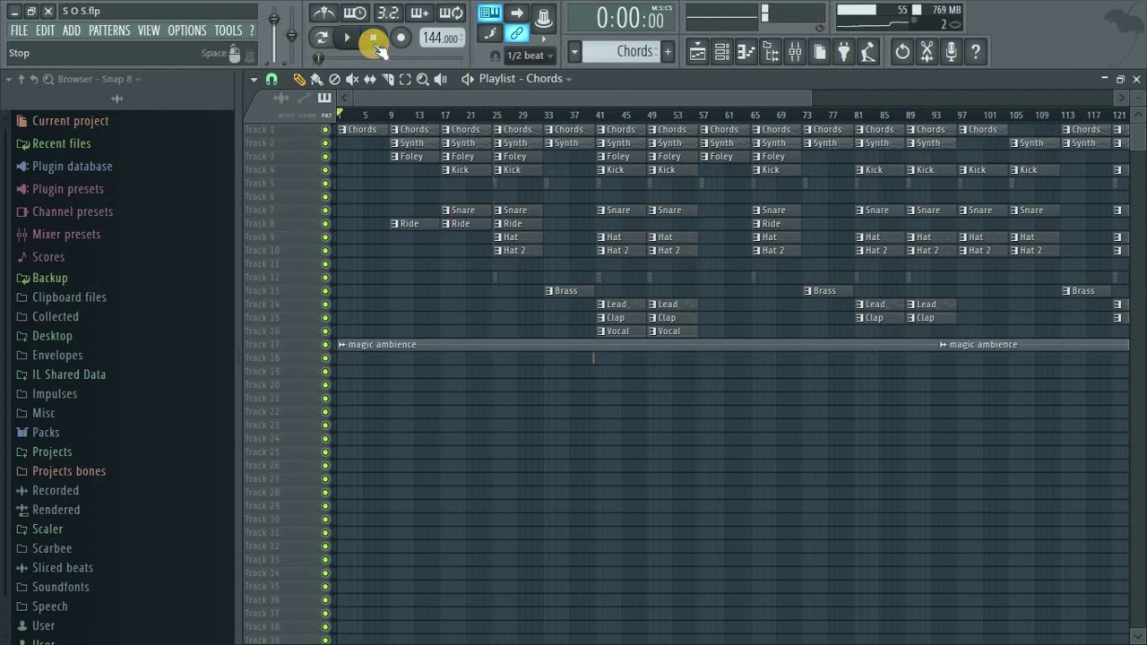
Show the Lounge Lizard EP-4 instrument from the channel rack, hide its wrapper settings and move its window clear of the first channels.
{"action": "left_click", "coordinate": [729, 54]}
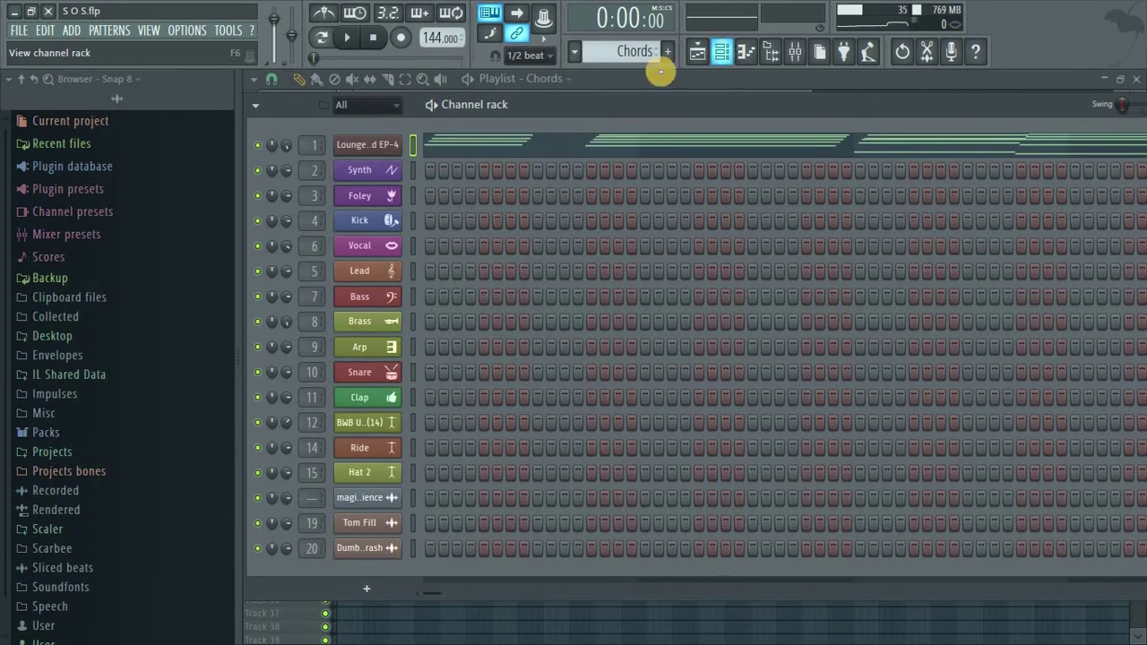
{"action": "left_click", "coordinate": [374, 145]}
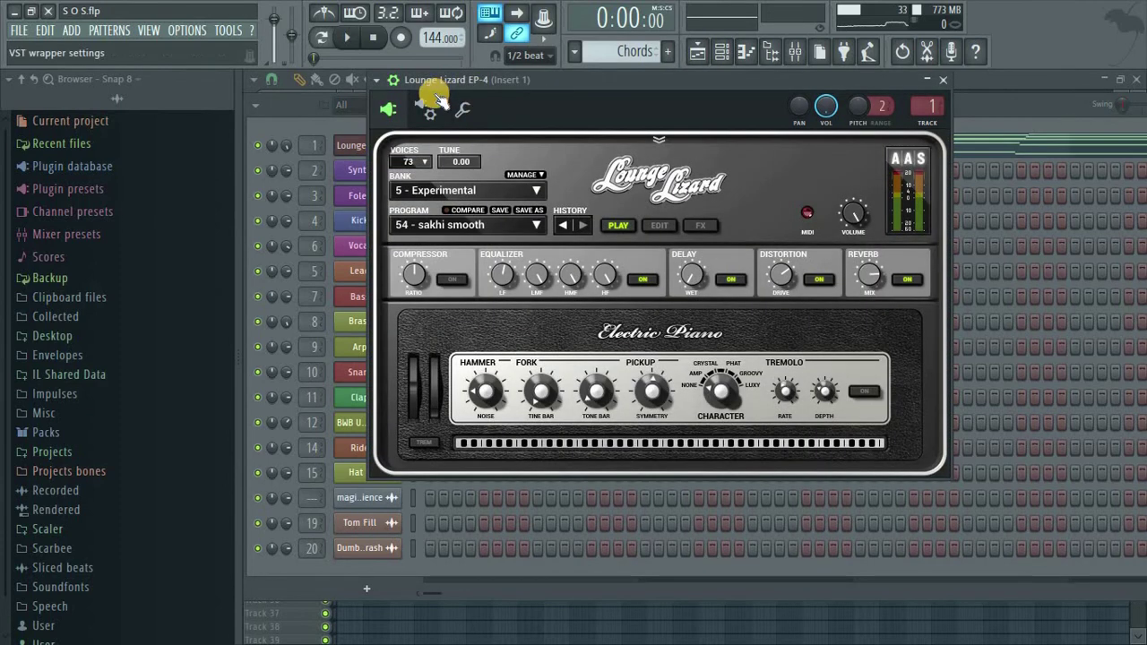
{"action": "left_click", "coordinate": [392, 81]}
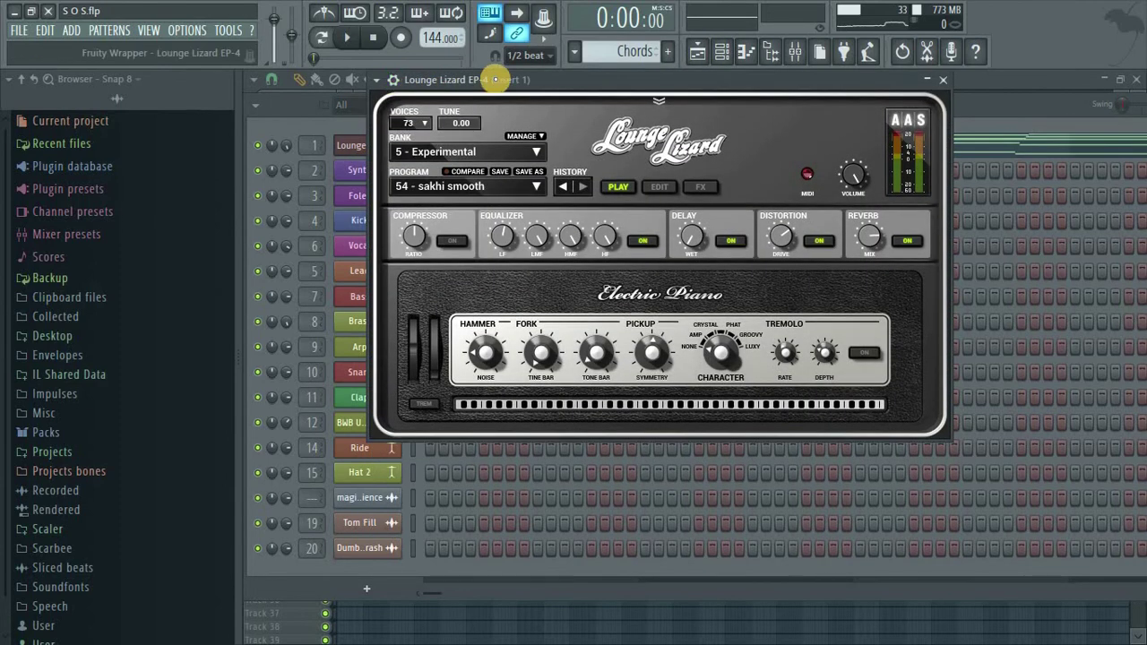
{"action": "left_click_drag", "start_coordinate": [494, 80], "coordinate": [521, 186]}
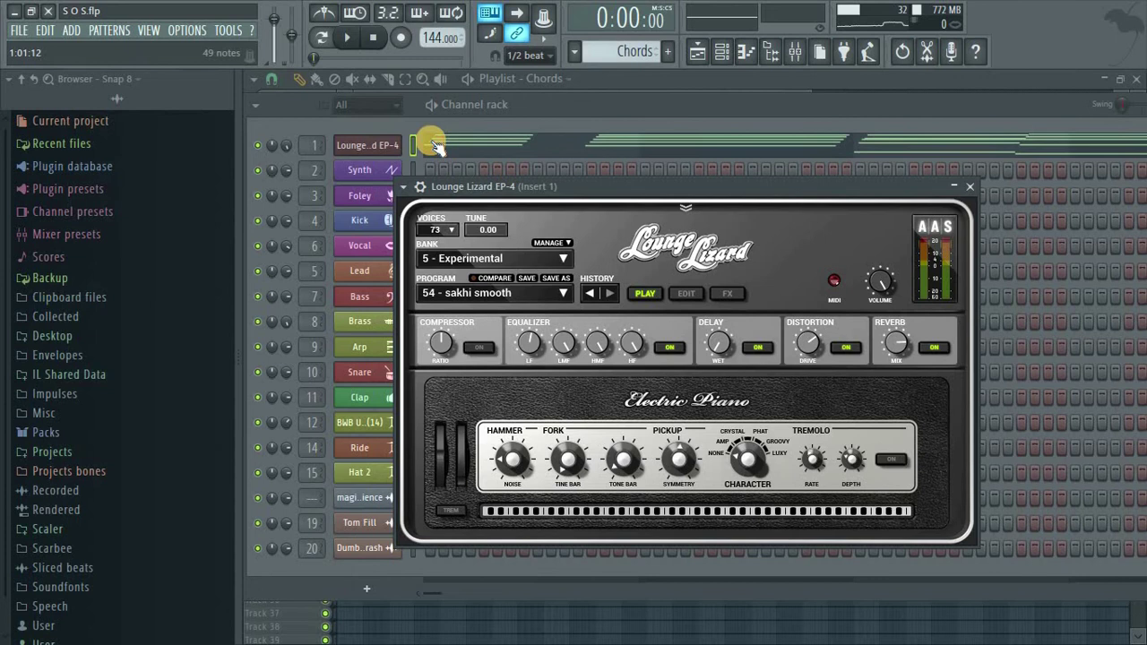
Switch playback to pattern mode and audition the Chords pattern's notes in the Lounge Lizard EP-4 piano roll.
{"action": "left_click", "coordinate": [320, 37]}
{"action": "left_click", "coordinate": [465, 151]}
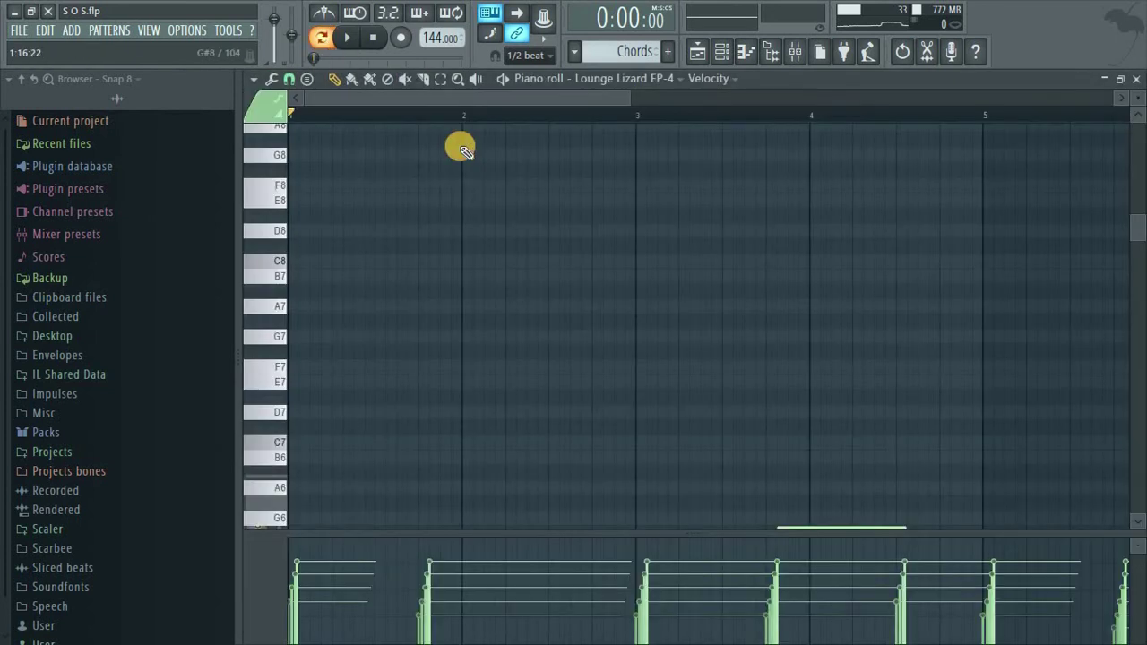
{"action": "left_click_drag", "start_coordinate": [1139, 212], "coordinate": [1135, 296]}
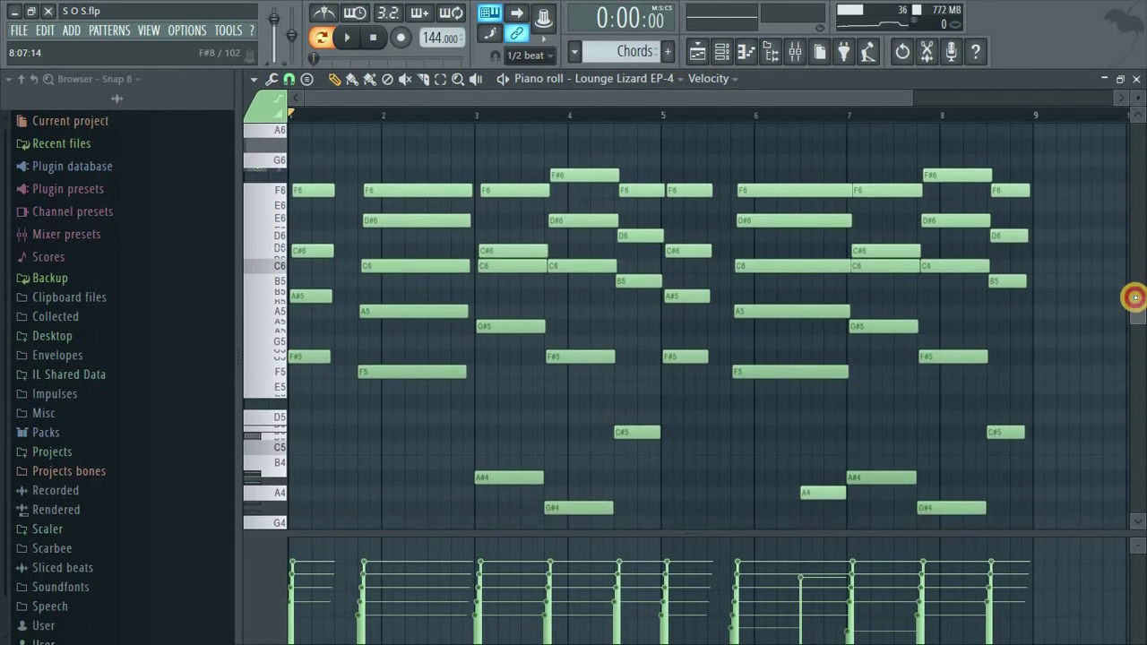
{"action": "key", "text": "space"}
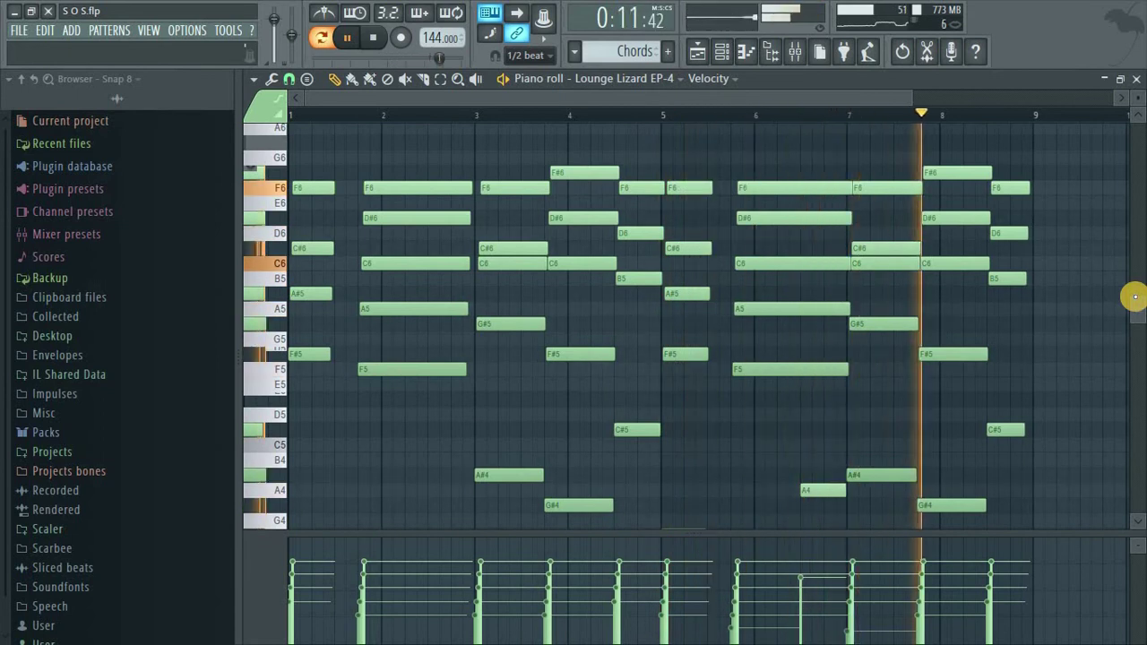
{"action": "key", "text": "space"}
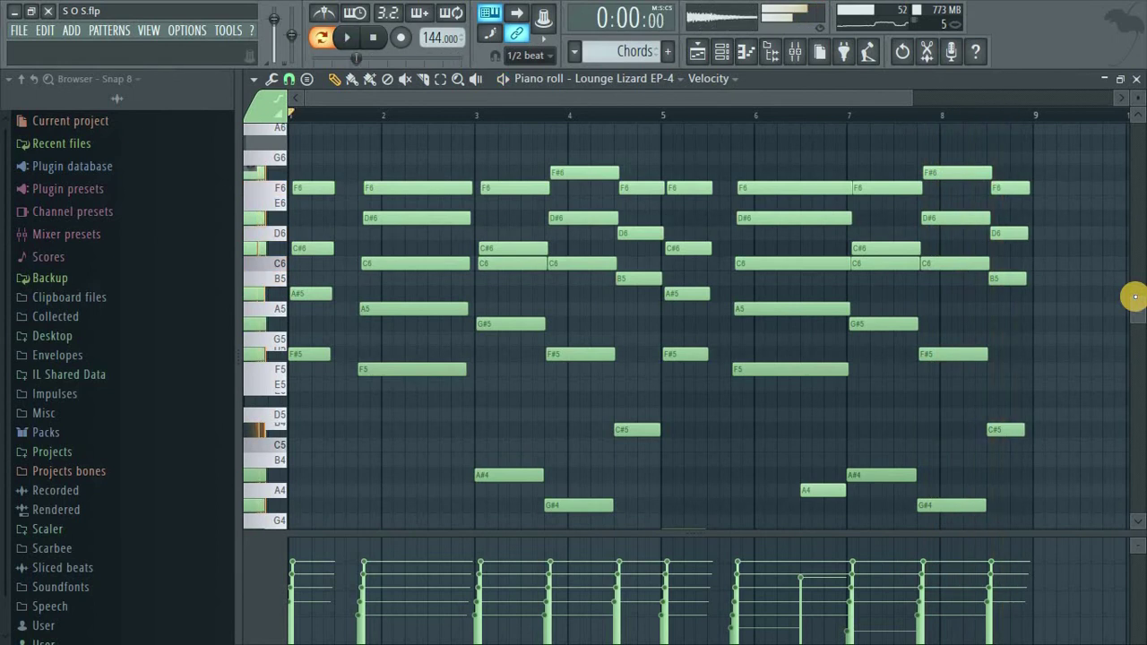
Make Synth the active pattern, show its notes in the piano roll and audition them.
{"action": "left_click", "coordinate": [720, 53]}
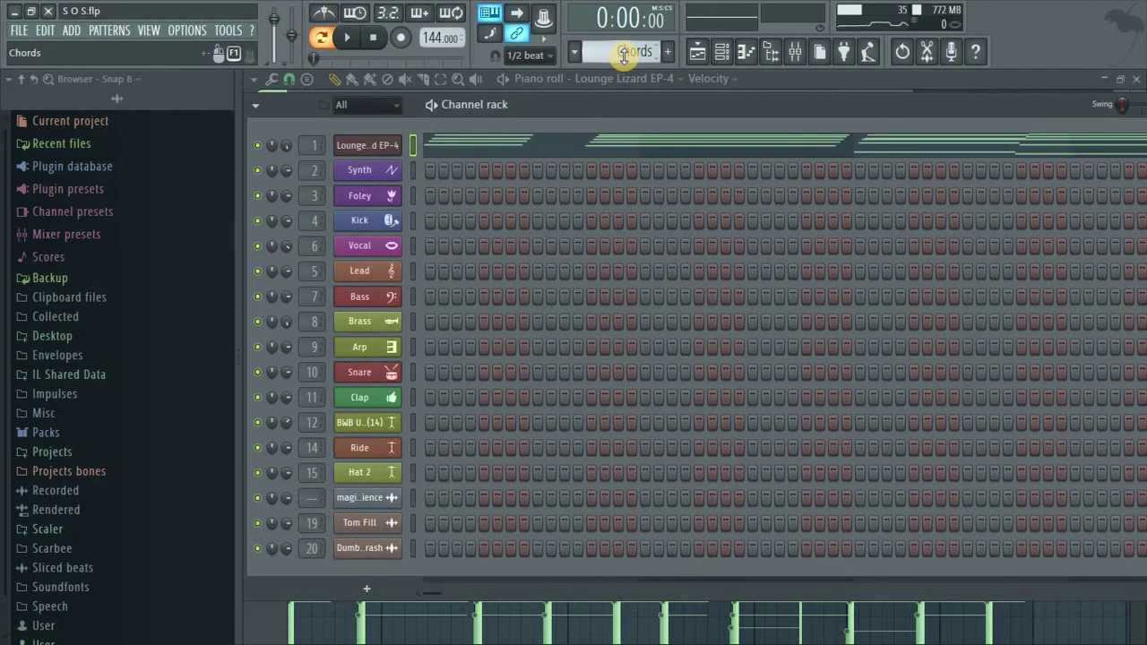
{"action": "left_click", "coordinate": [622, 54]}
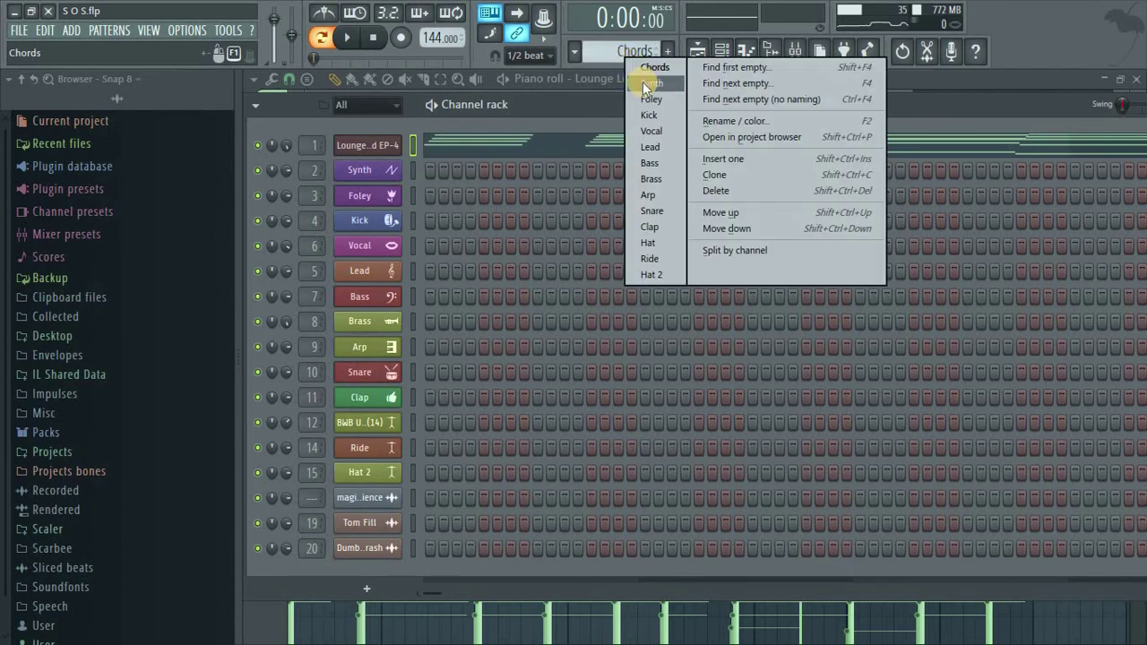
{"action": "left_click", "coordinate": [645, 84]}
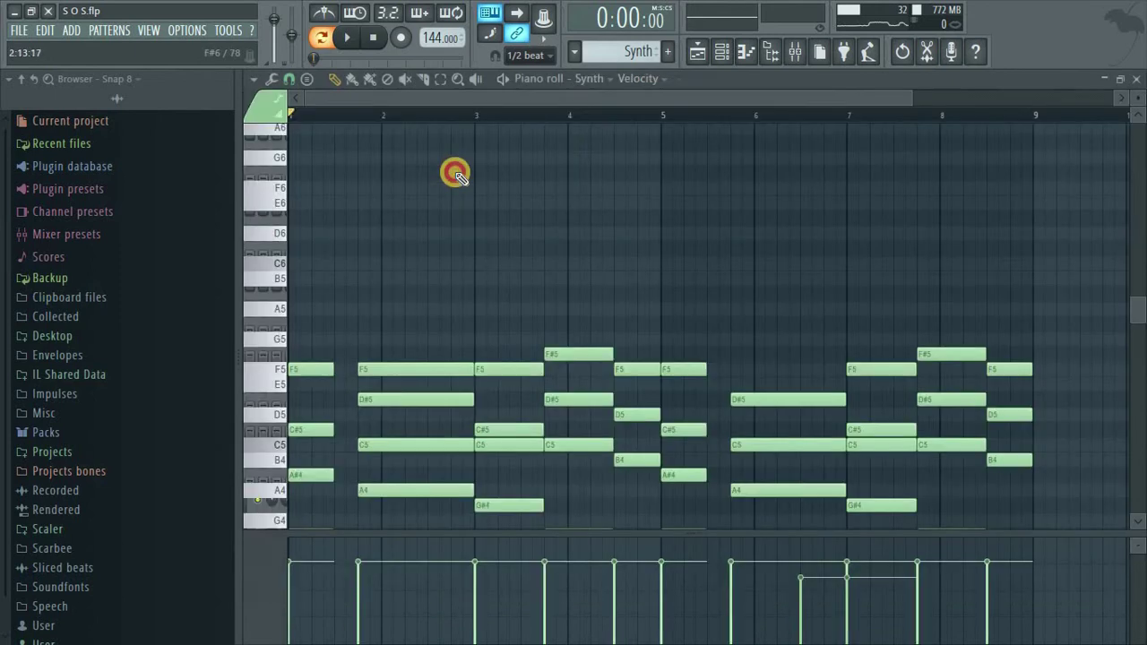
{"action": "left_click", "coordinate": [469, 176]}
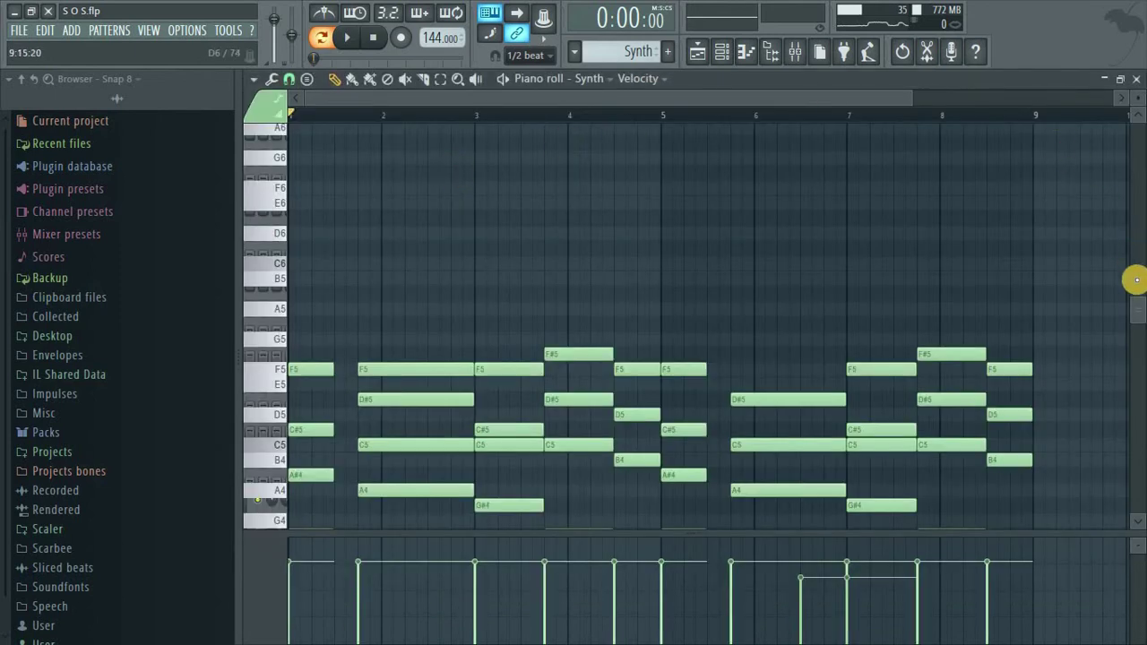
{"action": "left_click_drag", "start_coordinate": [1136, 308], "coordinate": [1136, 344]}
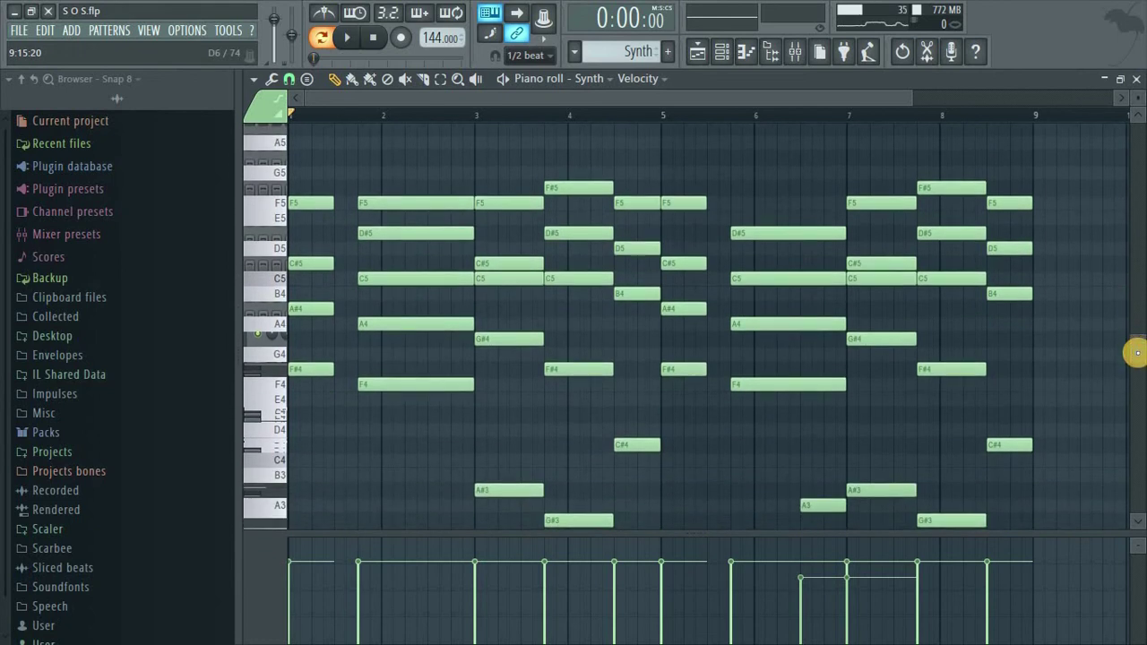
{"action": "left_click_drag", "start_coordinate": [1136, 354], "coordinate": [1136, 361]}
{"action": "left_click_drag", "start_coordinate": [920, 104], "coordinate": [800, 104]}
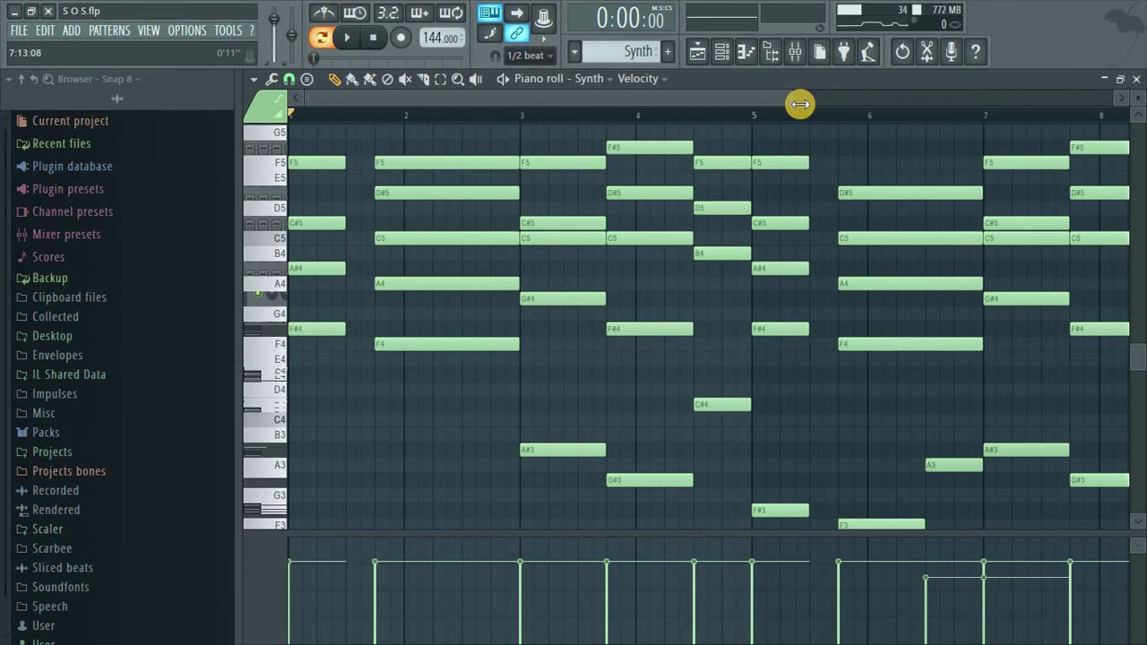
{"action": "key", "text": "space"}
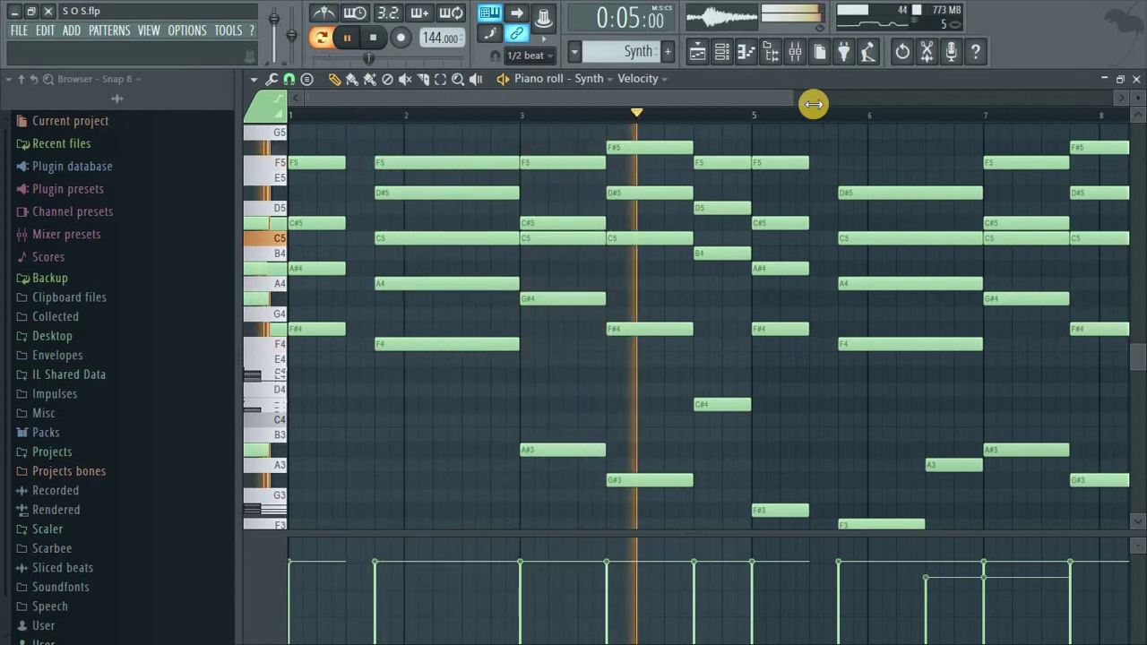
{"action": "left_click_drag", "start_coordinate": [800, 99], "coordinate": [876, 100]}
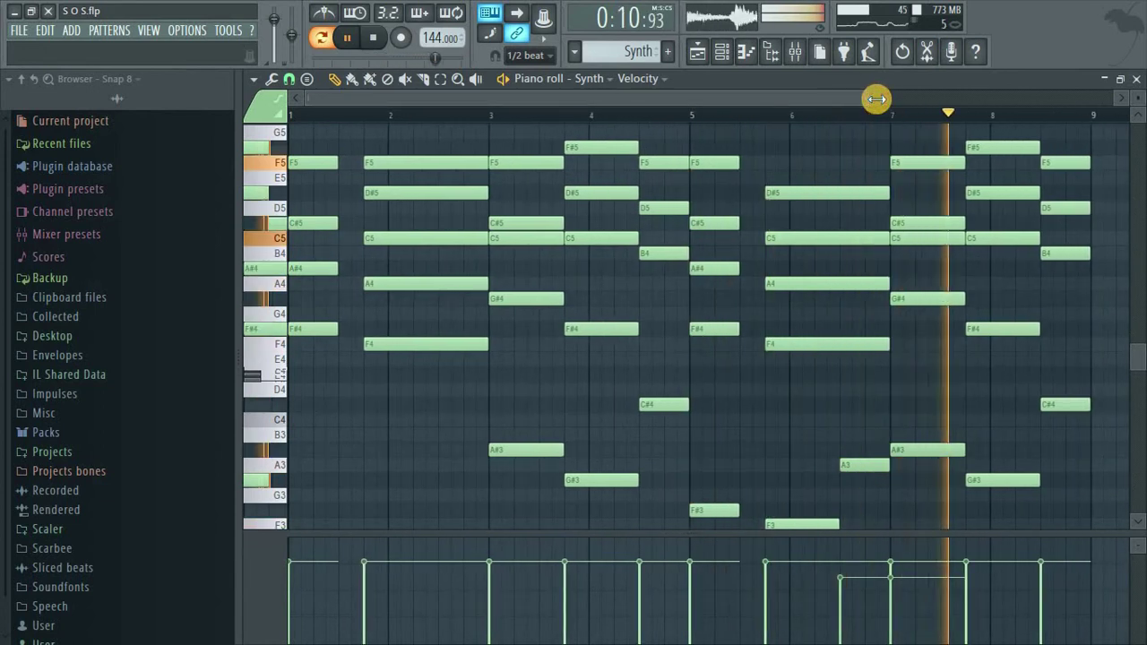
{"action": "key", "text": "space"}
Return to the channel rack and make Foley the active pattern to examine its steps.
{"action": "left_click", "coordinate": [726, 53]}
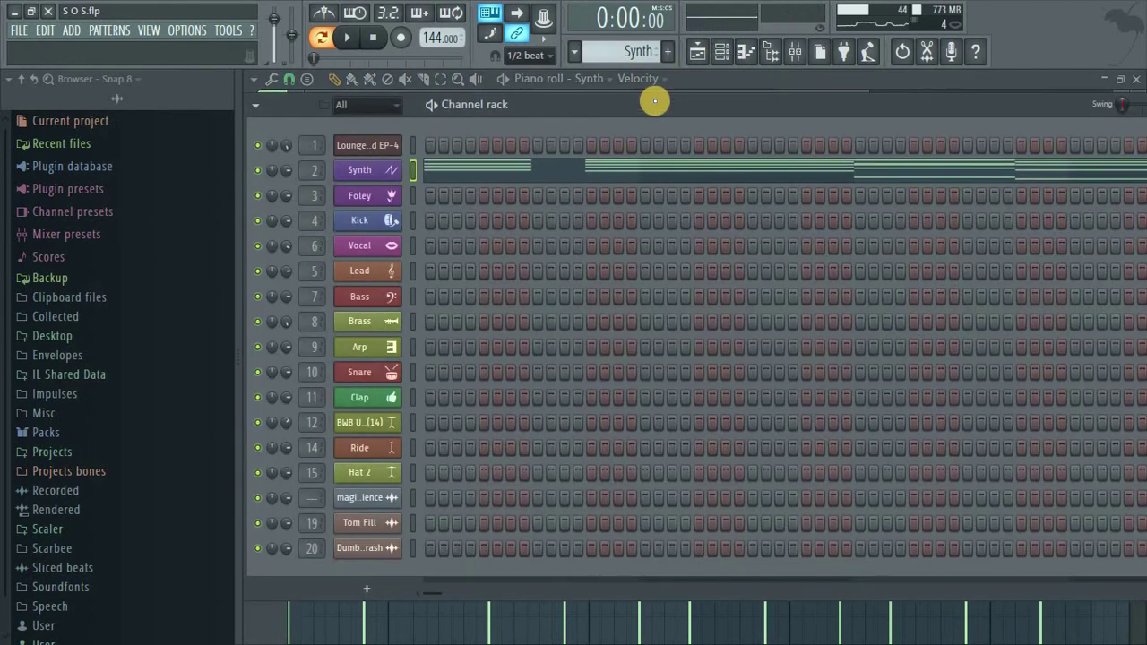
{"action": "scroll", "coordinate": [628, 59], "scroll_direction": "up", "scroll_amount": 1}
{"action": "left_click", "coordinate": [628, 59]}
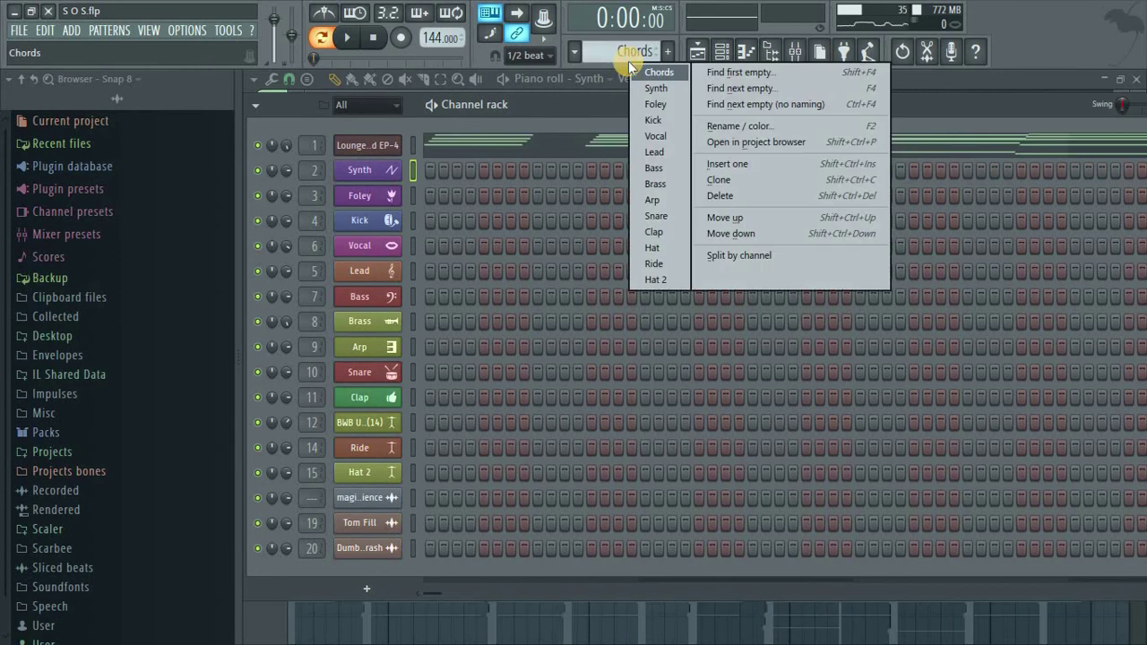
{"action": "left_click", "coordinate": [656, 105]}
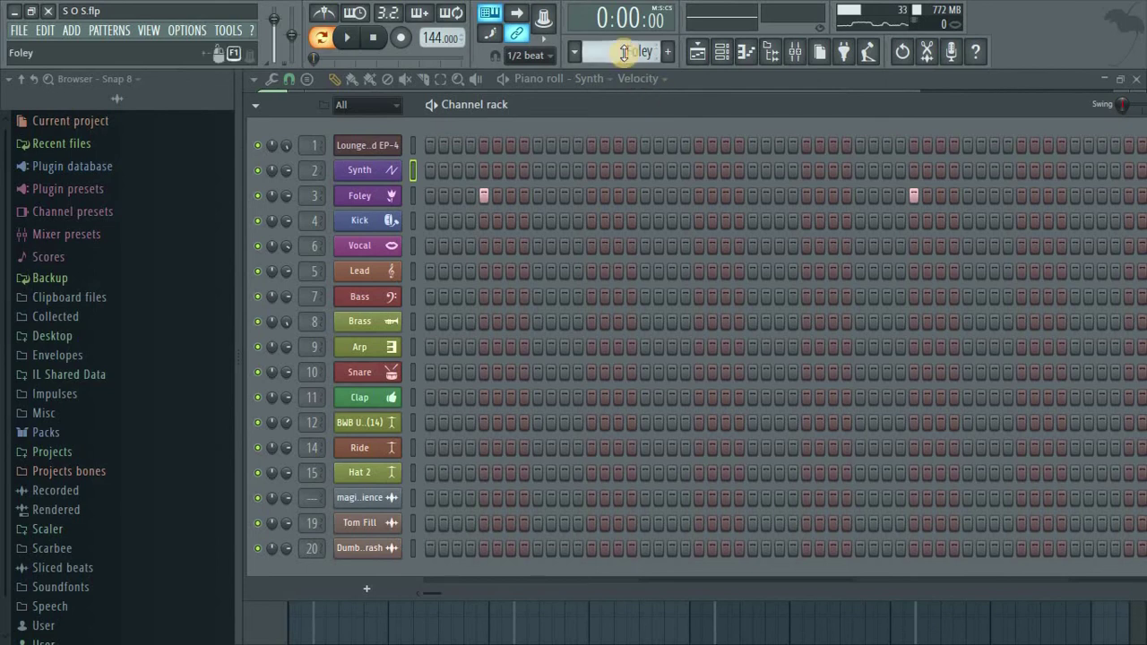
Make Vocal the active pattern, show its note in the piano roll, audition it and close the piano roll.
{"action": "left_click", "coordinate": [624, 52]}
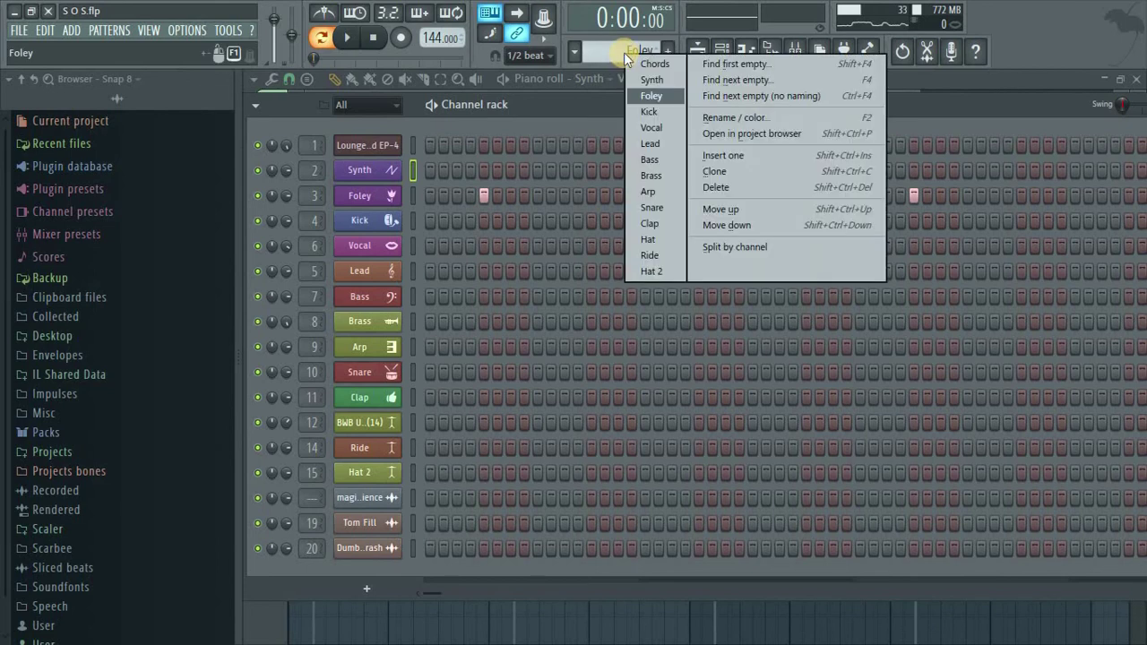
{"action": "left_click", "coordinate": [654, 126]}
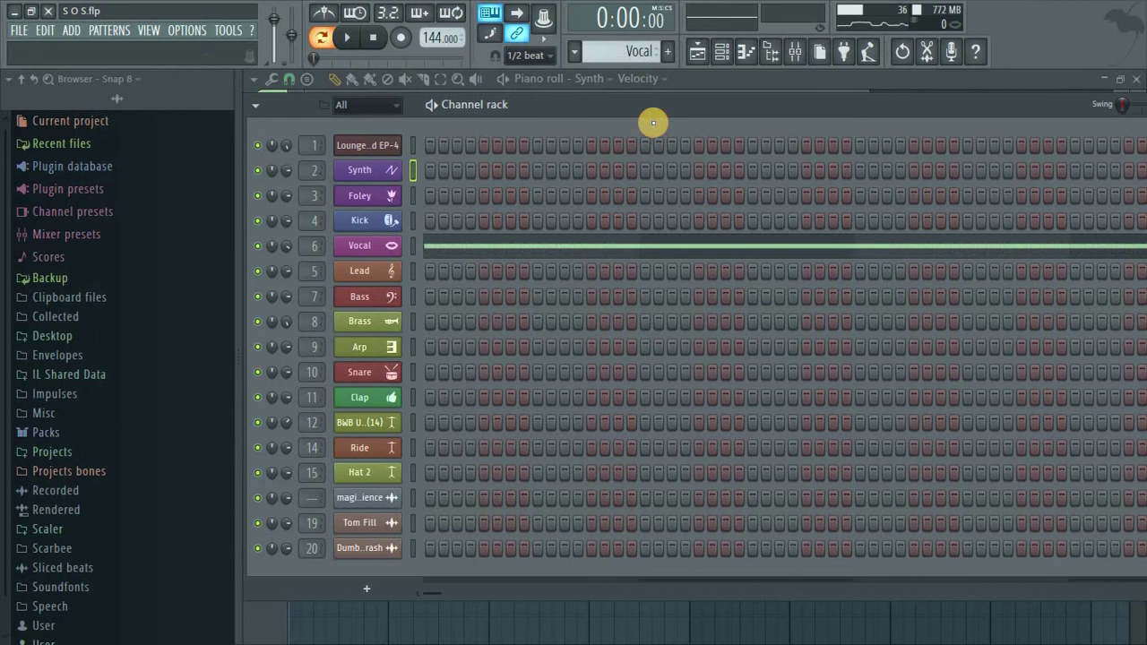
{"action": "left_click", "coordinate": [468, 243]}
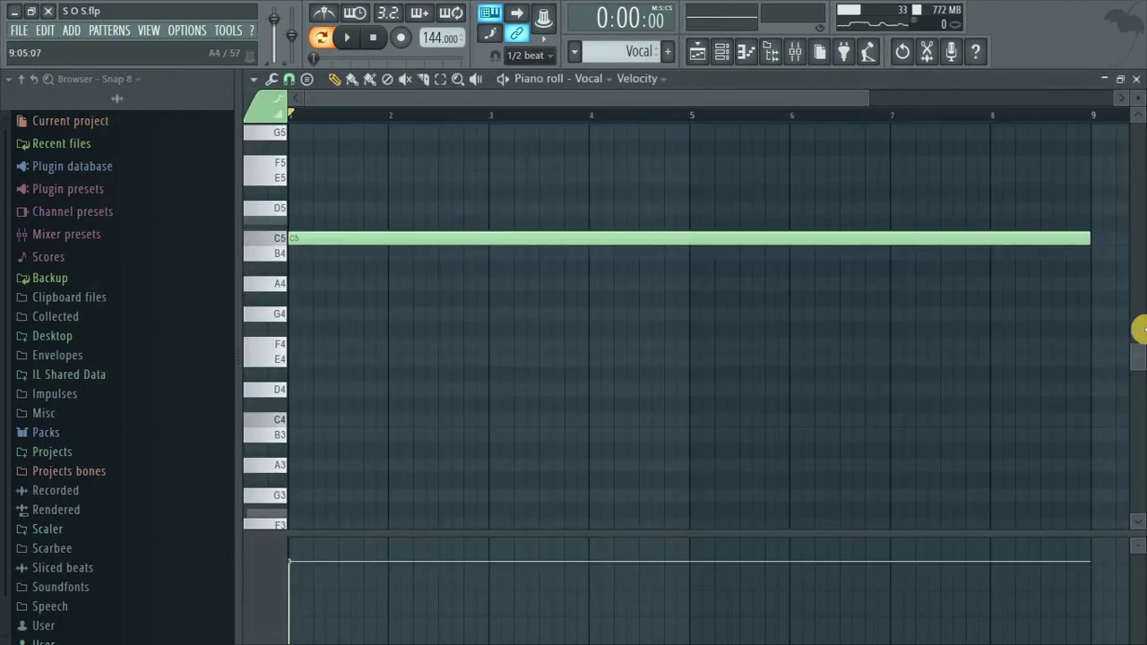
{"action": "left_click_drag", "start_coordinate": [1142, 353], "coordinate": [1142, 333]}
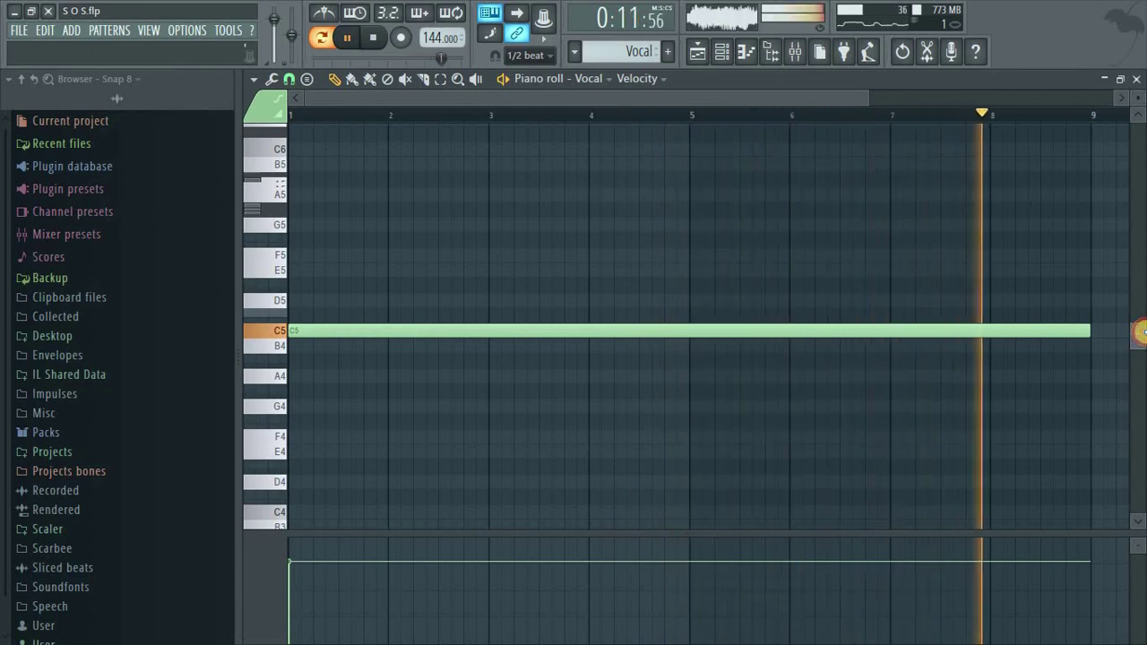
{"action": "key", "text": "space"}
{"action": "mouse_move", "coordinate": [1142, 333]}
{"action": "left_mouse_down"}
{"action": "mouse_move", "coordinate": [1142, 211]}
{"action": "mouse_move", "coordinate": [1136, 345]}
{"action": "left_mouse_up"}
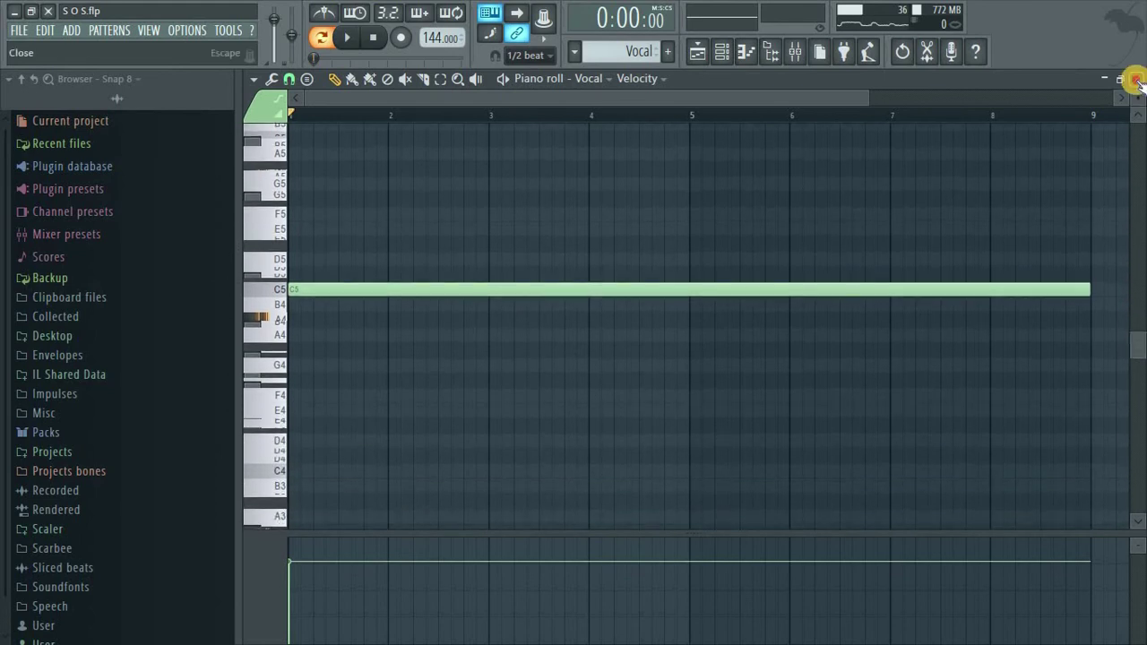
{"action": "left_click", "coordinate": [1136, 79]}
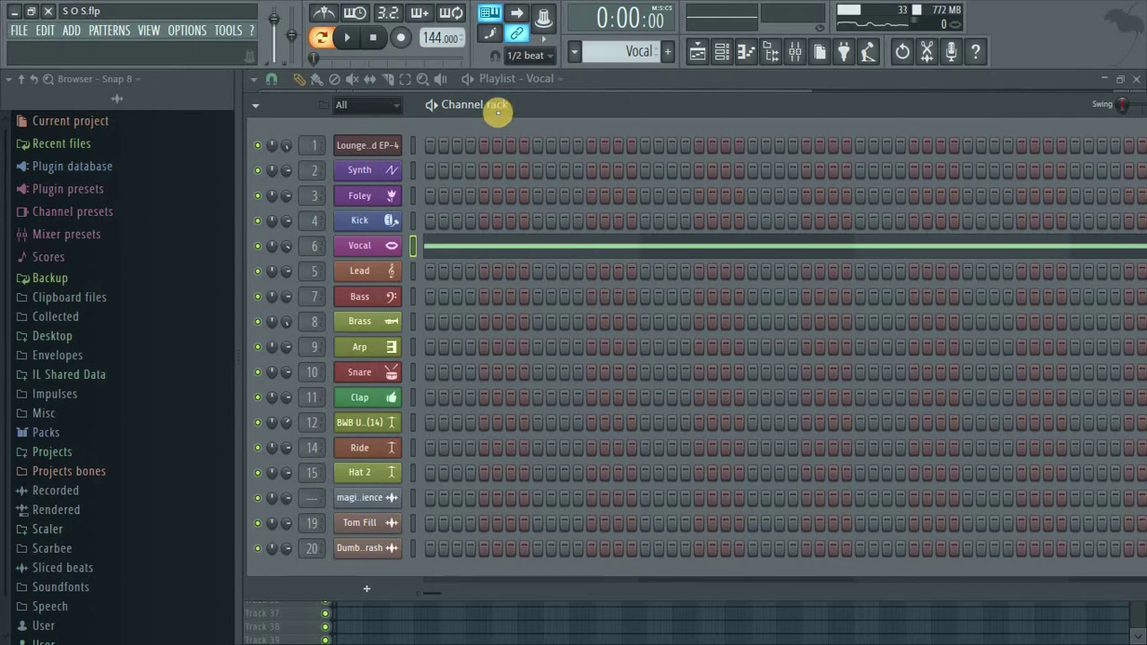
Make Synth the active pattern and examine its notes in the piano roll.
{"action": "left_click", "coordinate": [597, 51]}
{"action": "left_click", "coordinate": [624, 77]}
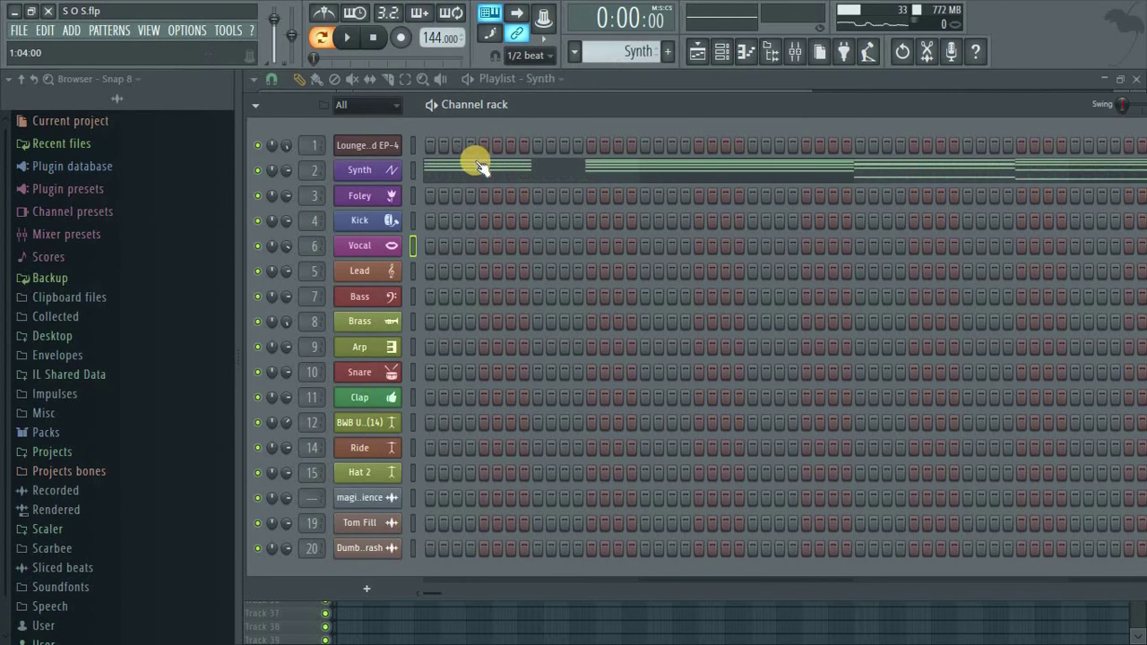
{"action": "left_click", "coordinate": [477, 166]}
{"action": "left_click_drag", "start_coordinate": [651, 95], "coordinate": [901, 87]}
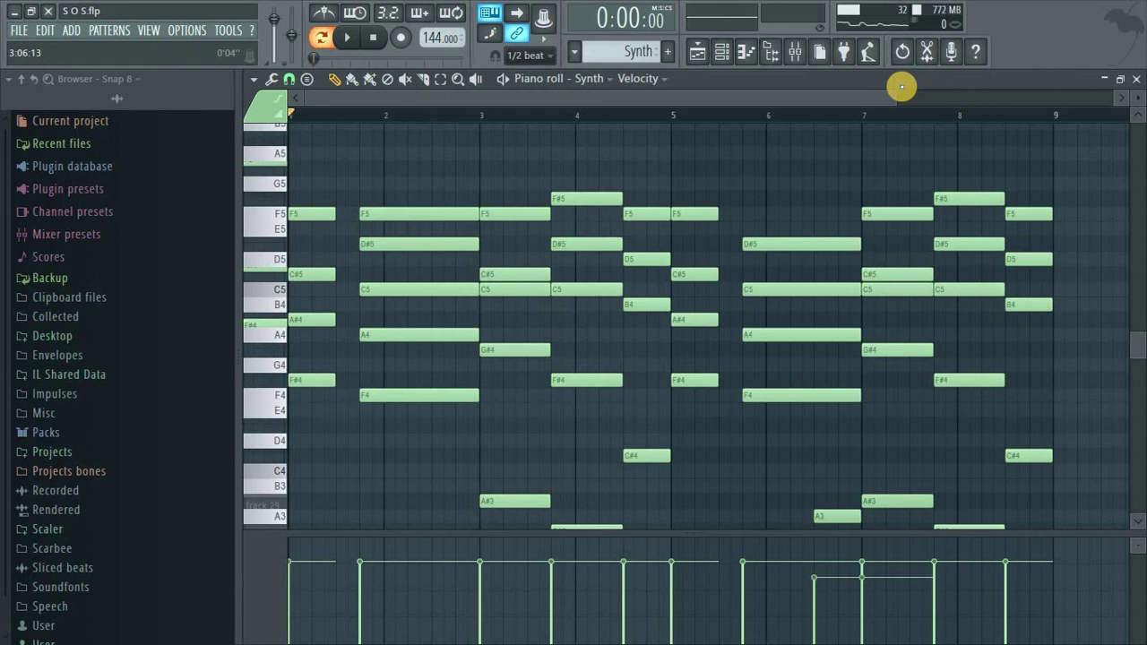
{"action": "left_click", "coordinate": [1141, 112]}
{"action": "left_click_drag", "start_coordinate": [1141, 112], "coordinate": [1140, 367]}
Return to the channel rack and make Kick the active pattern to examine its steps.
{"action": "left_click", "coordinate": [724, 51]}
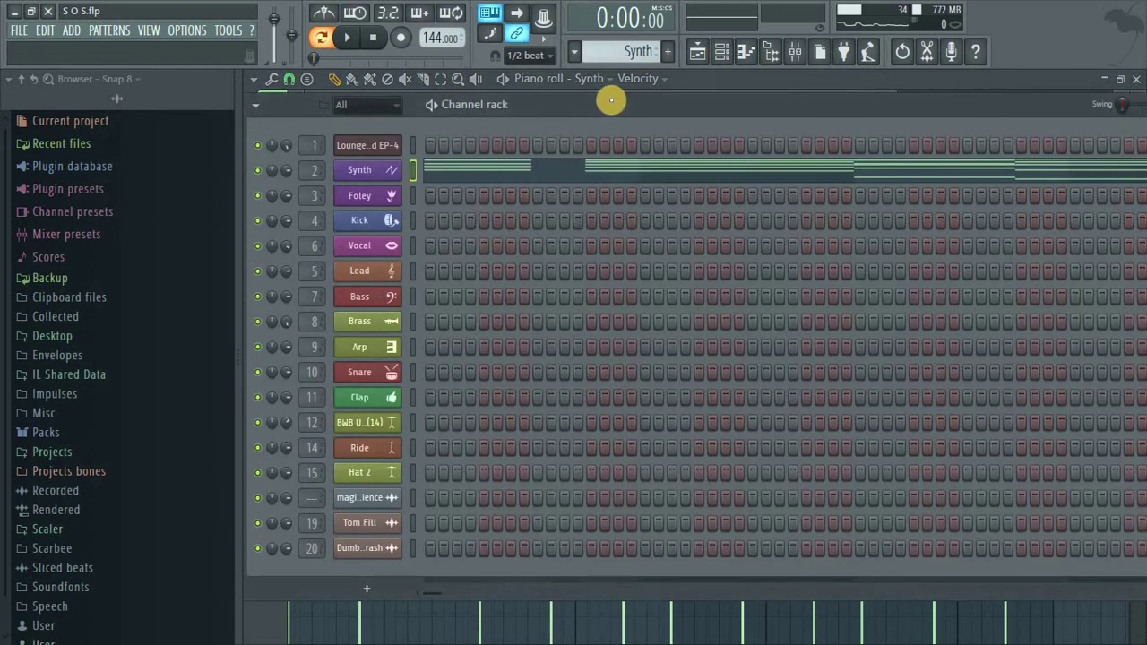
{"action": "left_click", "coordinate": [621, 54]}
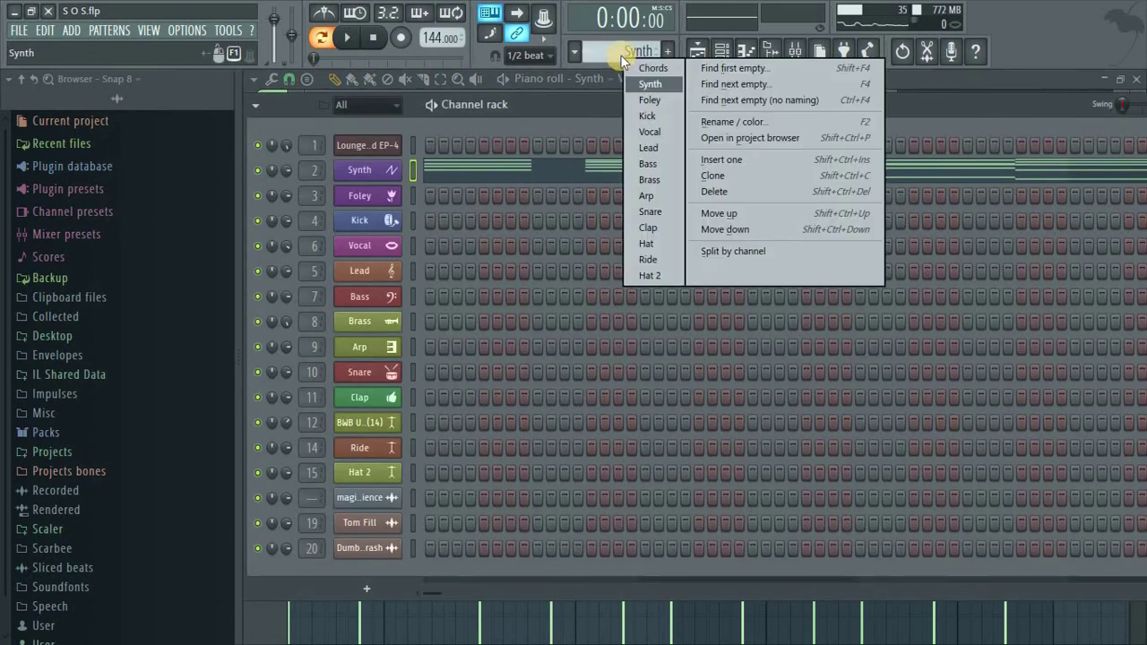
{"action": "left_click", "coordinate": [661, 110]}
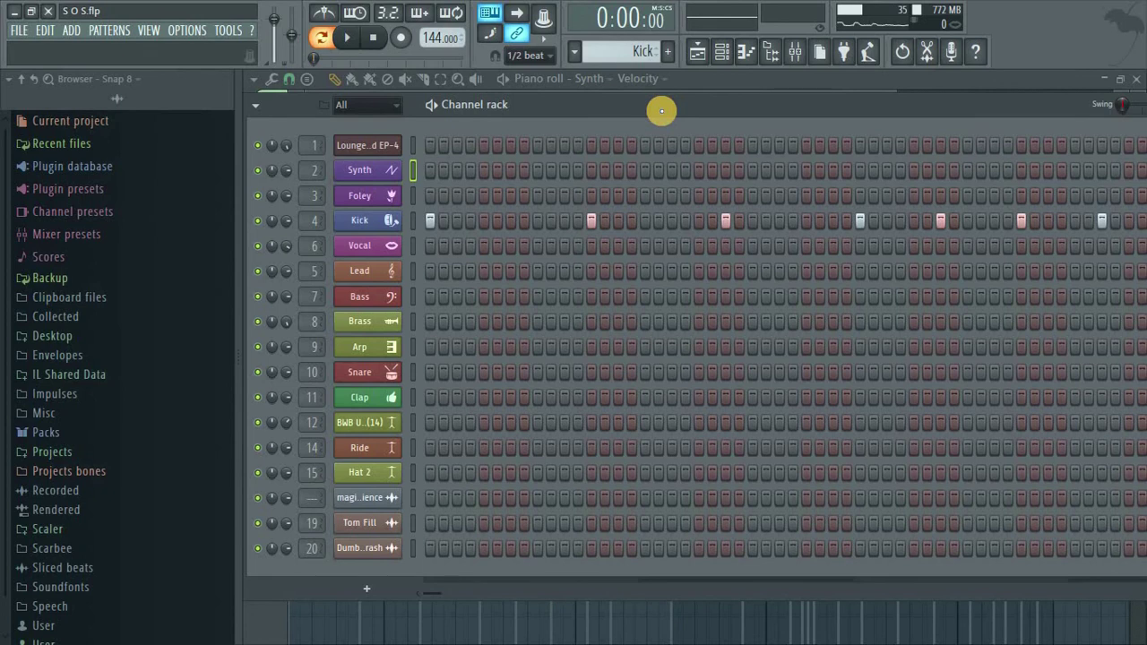
Show the playlist and mute tracks 1, 2, 5, 12, 14 and 16, leaving the drum tracks on.
{"action": "left_click", "coordinate": [697, 51]}
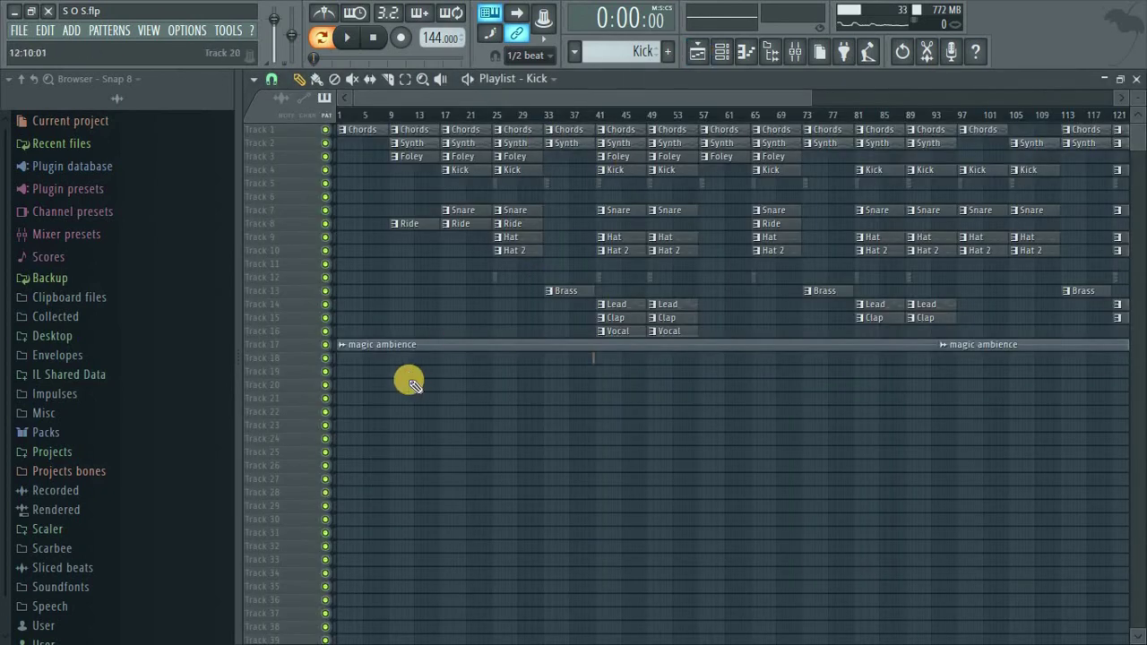
{"action": "left_click", "coordinate": [325, 331]}
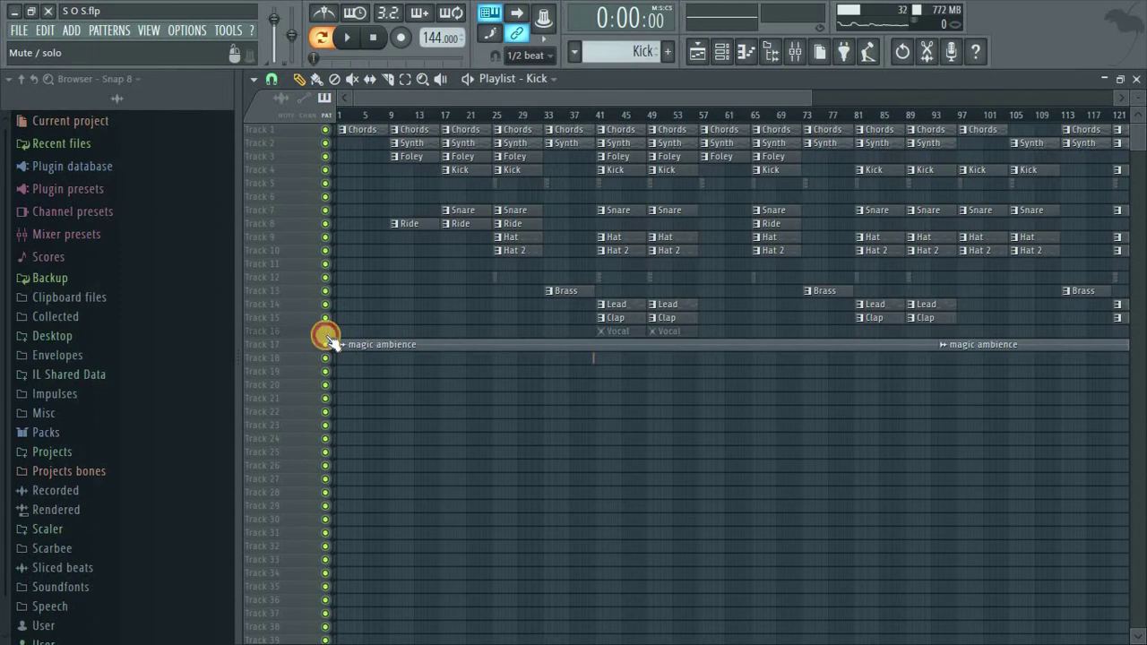
{"action": "left_click", "coordinate": [325, 304]}
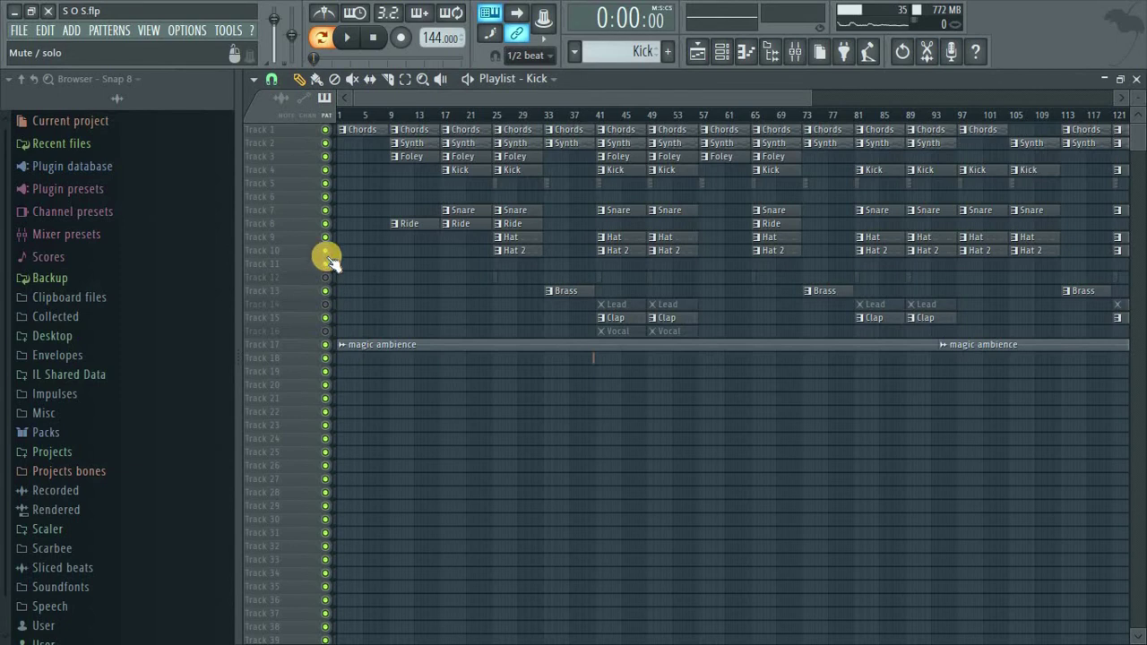
{"action": "left_click", "coordinate": [323, 170]}
{"action": "left_click", "coordinate": [323, 169]}
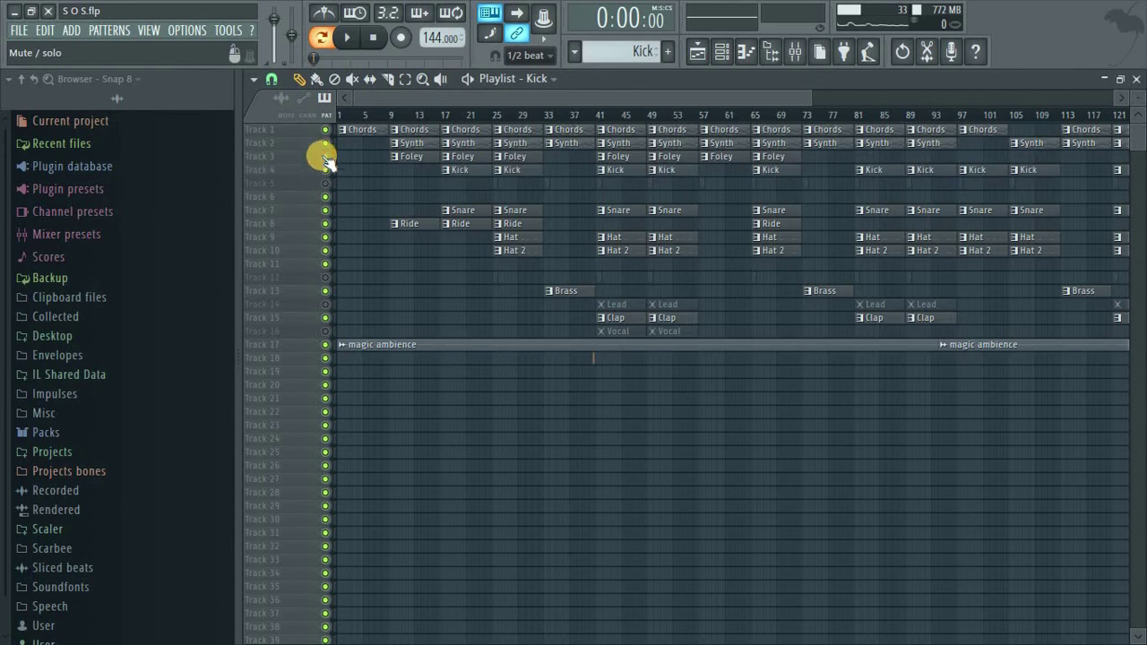
{"action": "left_click", "coordinate": [324, 142]}
{"action": "left_click", "coordinate": [324, 129]}
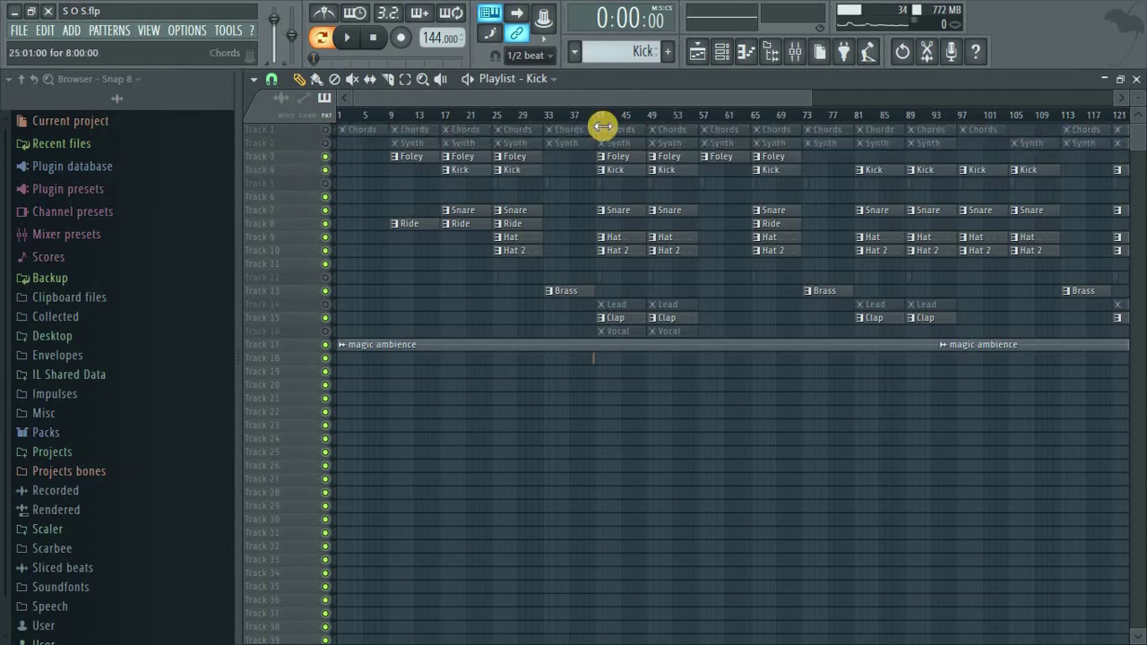
Play the arrangement from bar 41 to hear the unmuted tracks together.
{"action": "left_click", "coordinate": [595, 118]}
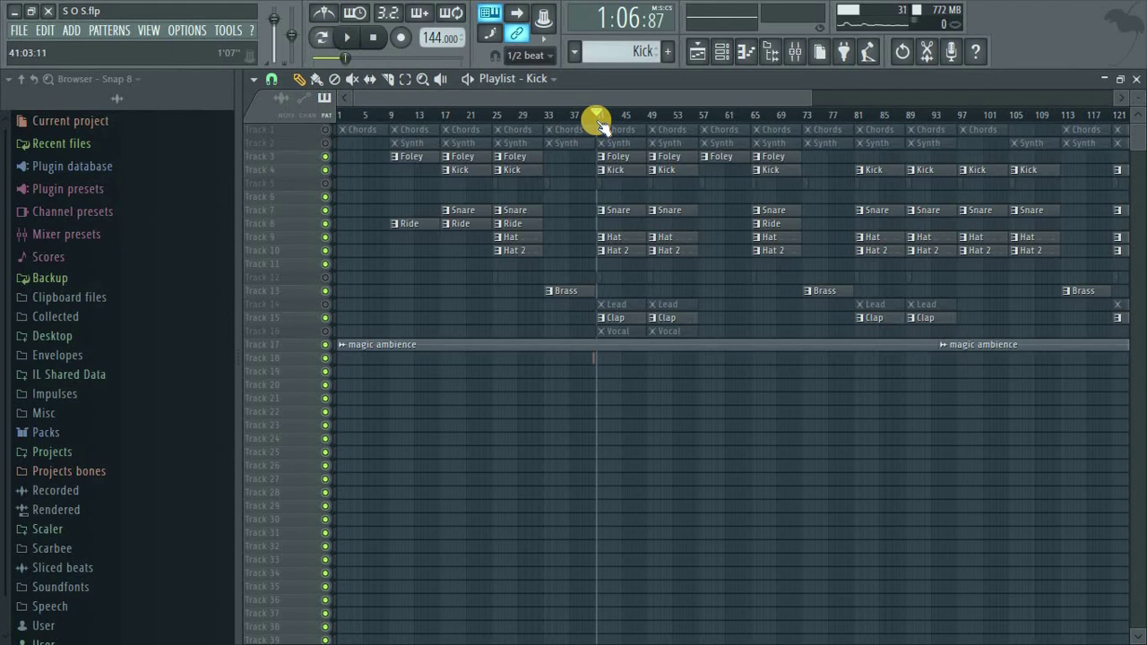
{"action": "key", "text": "space"}
{"action": "key", "text": "space"}
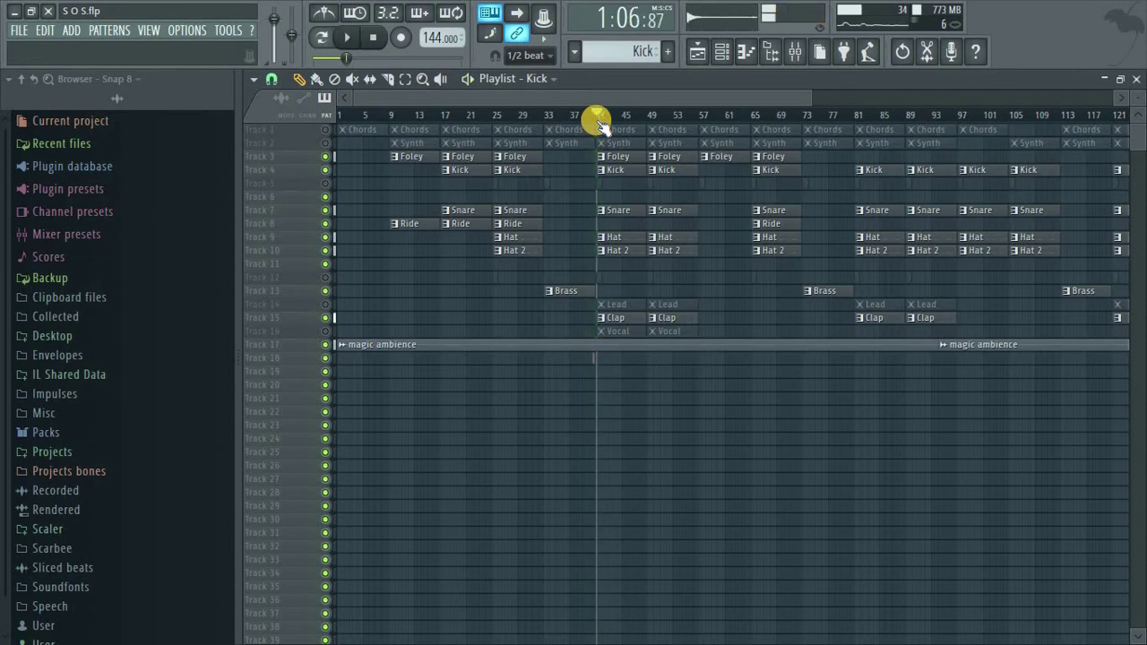
{"action": "double_click", "coordinate": [597, 120]}
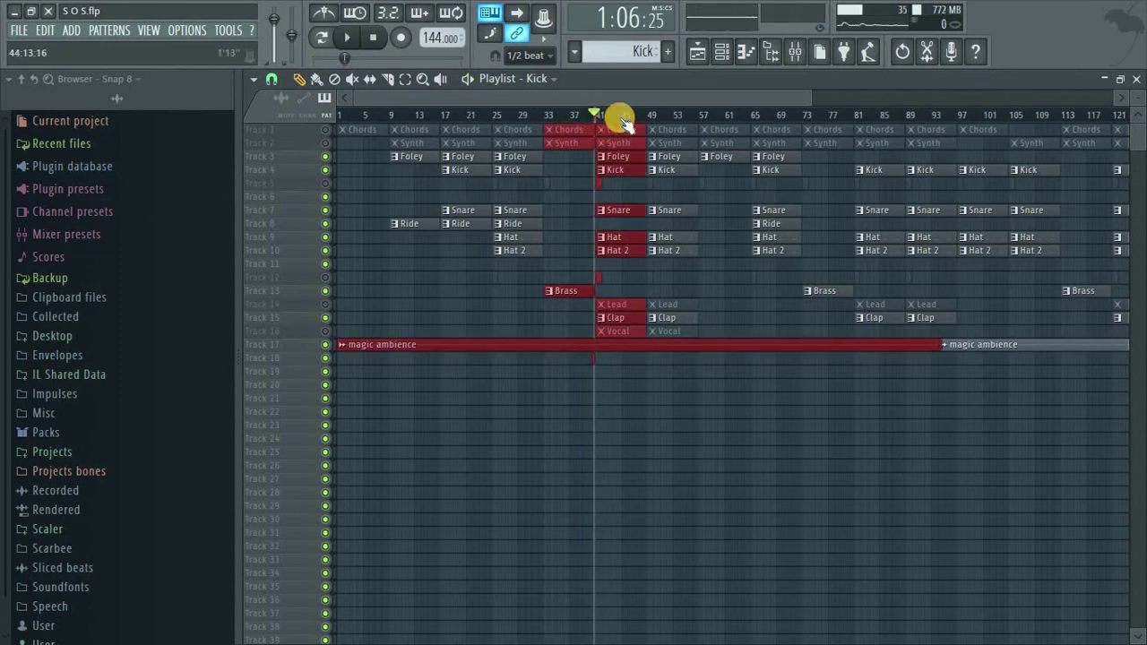
{"action": "left_click", "coordinate": [624, 123]}
{"action": "left_click_drag", "start_coordinate": [806, 96], "coordinate": [615, 108]}
{"action": "left_click", "coordinate": [612, 114]}
{"action": "left_click", "coordinate": [445, 115]}
{"action": "key", "text": "space"}
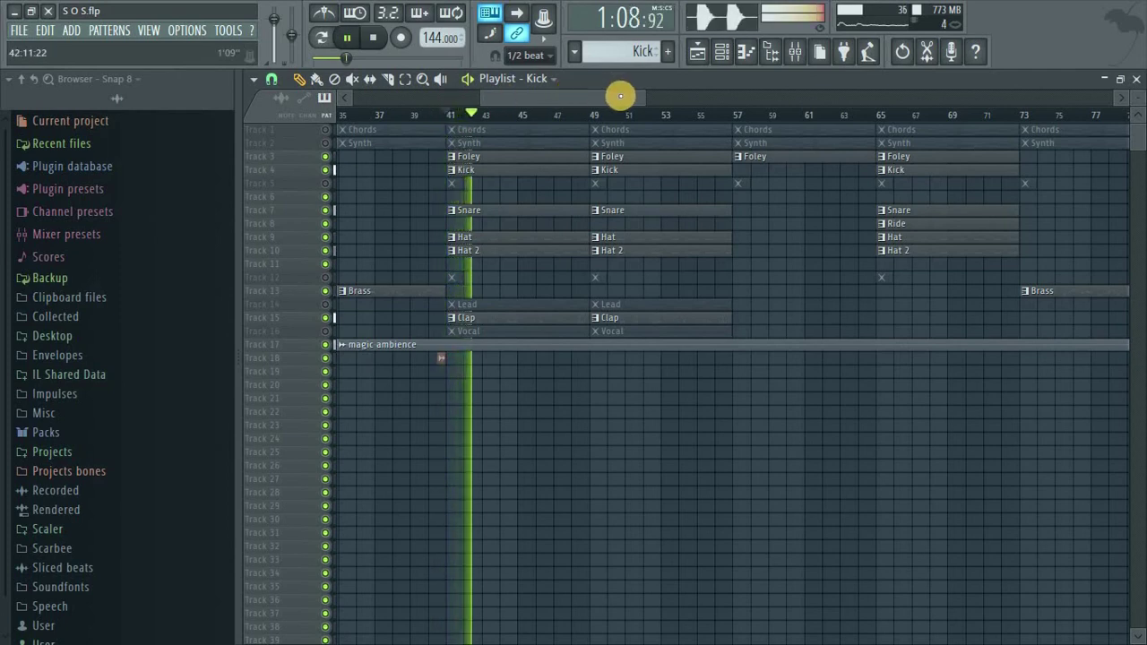
{"action": "left_click_drag", "start_coordinate": [646, 93], "coordinate": [747, 93]}
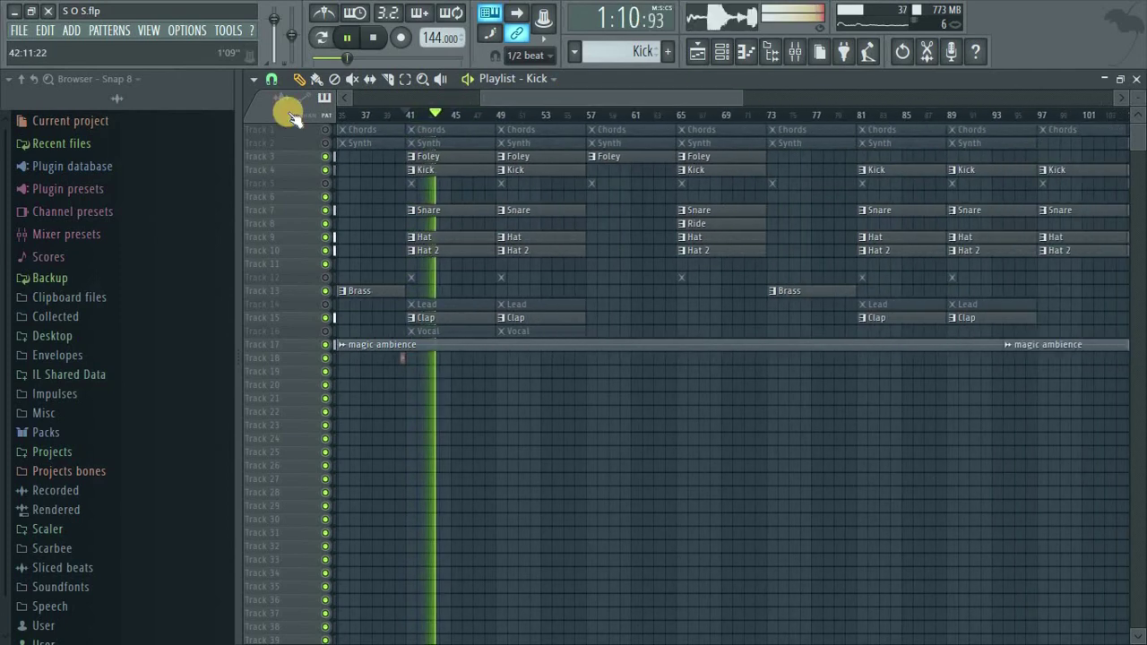
Set the playlist's snap to Bar and stop playback.
{"action": "left_click", "coordinate": [272, 79]}
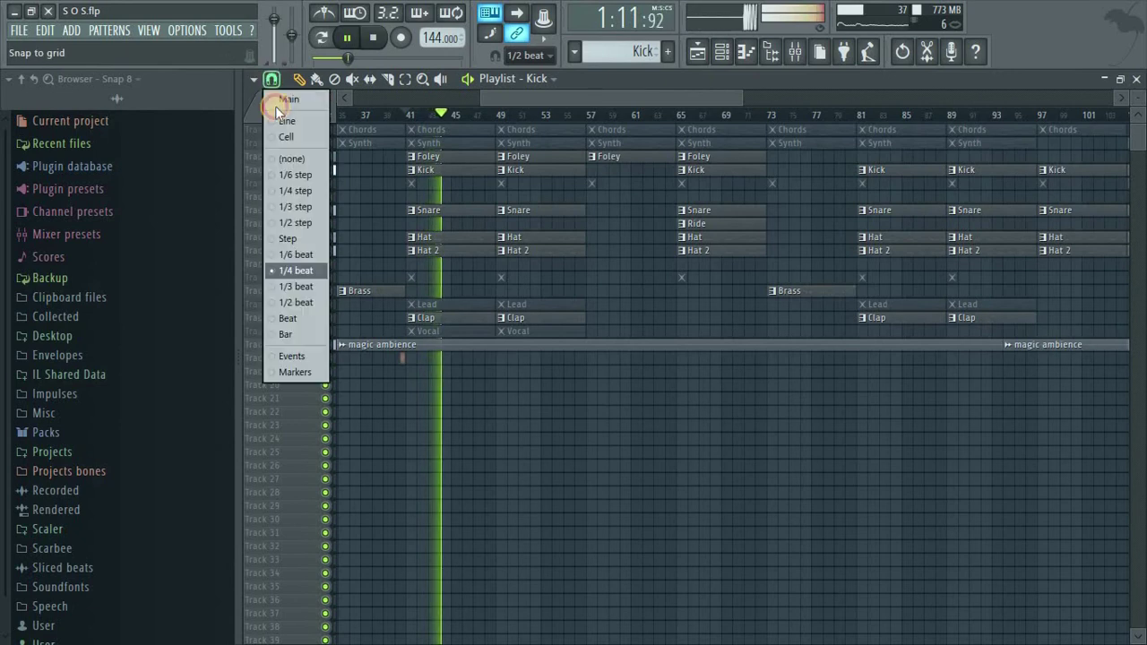
{"action": "left_click", "coordinate": [296, 334]}
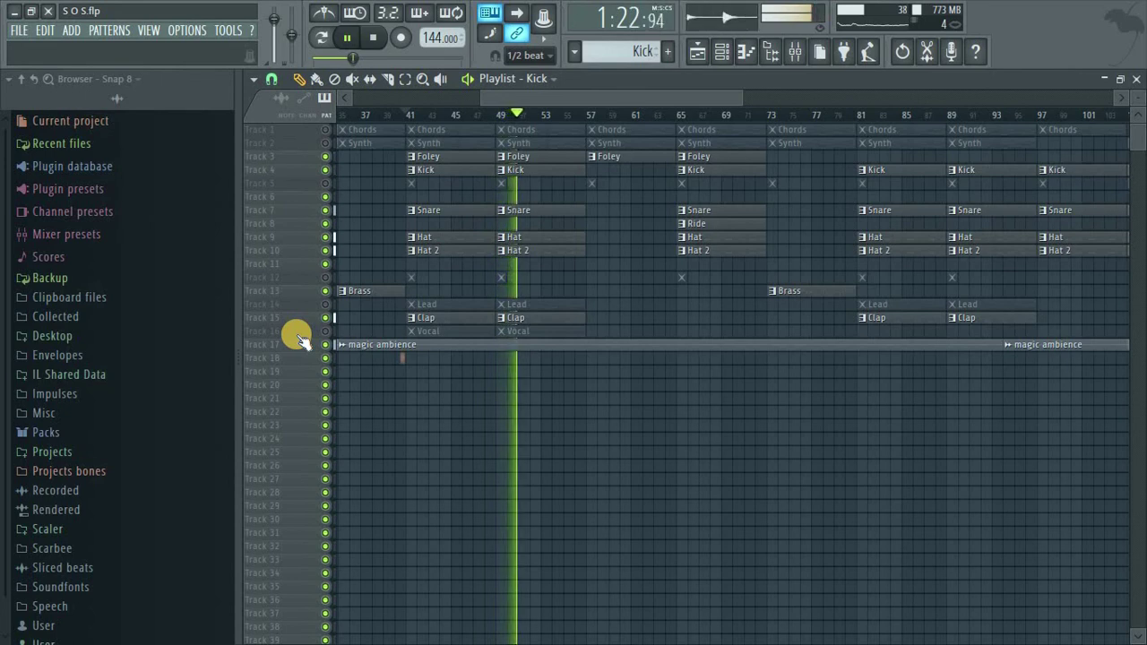
{"action": "key", "text": "space"}
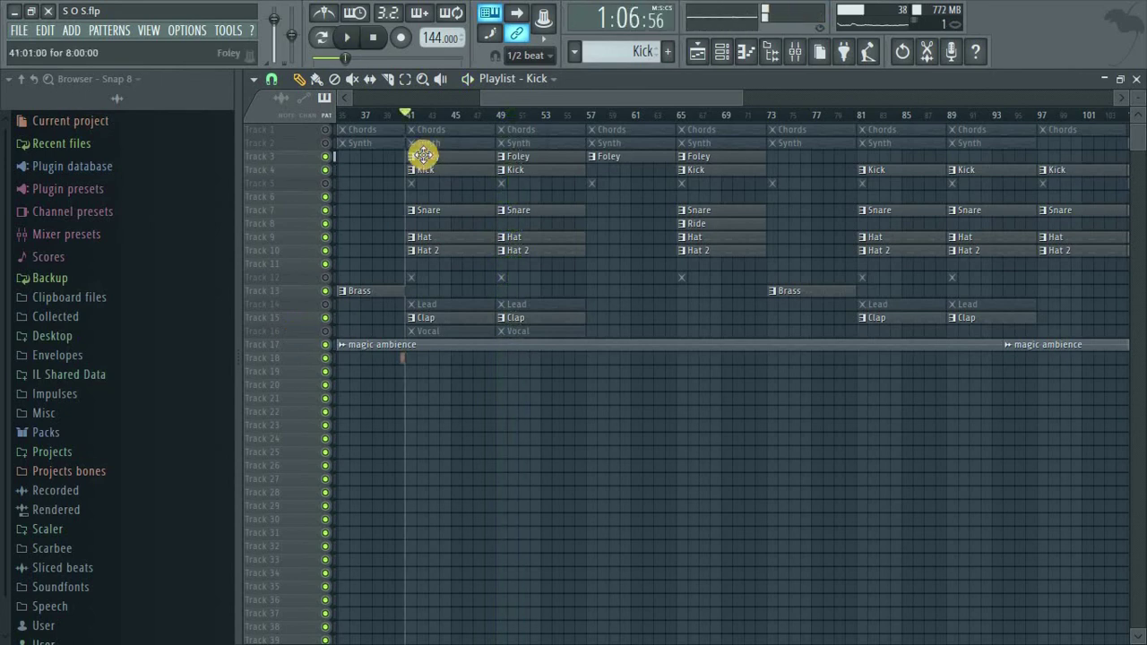
{"action": "left_click", "coordinate": [376, 40]}
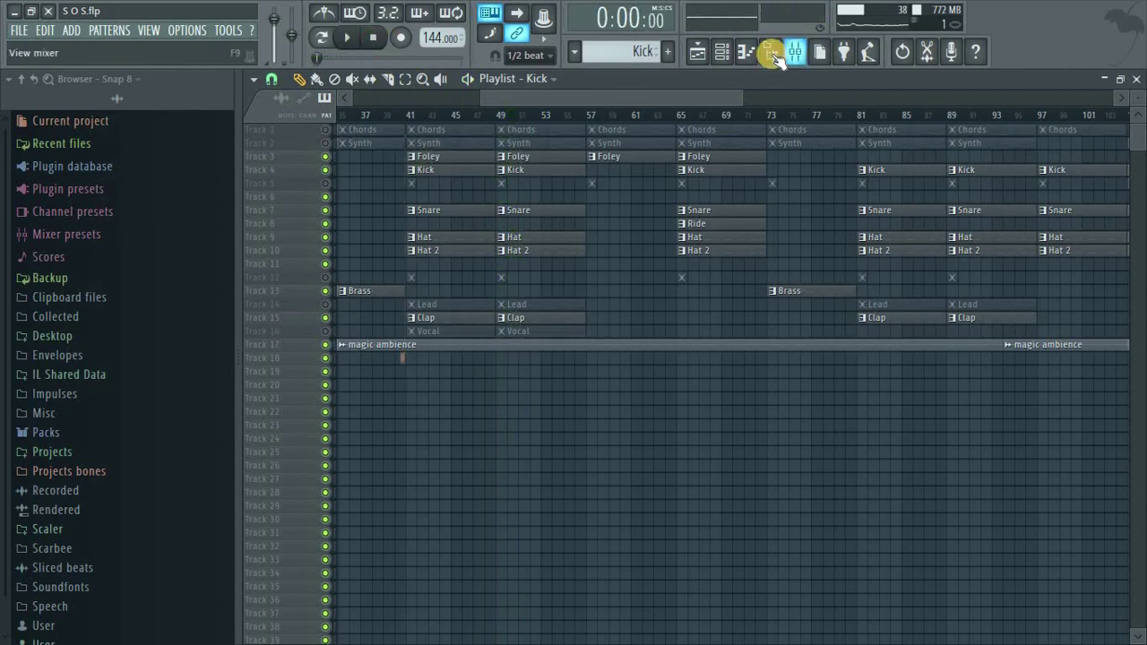
Show the Kick channel's notes in the piano roll and audition the pattern in pattern mode.
{"action": "left_click", "coordinate": [724, 51]}
{"action": "left_click", "coordinate": [722, 52]}
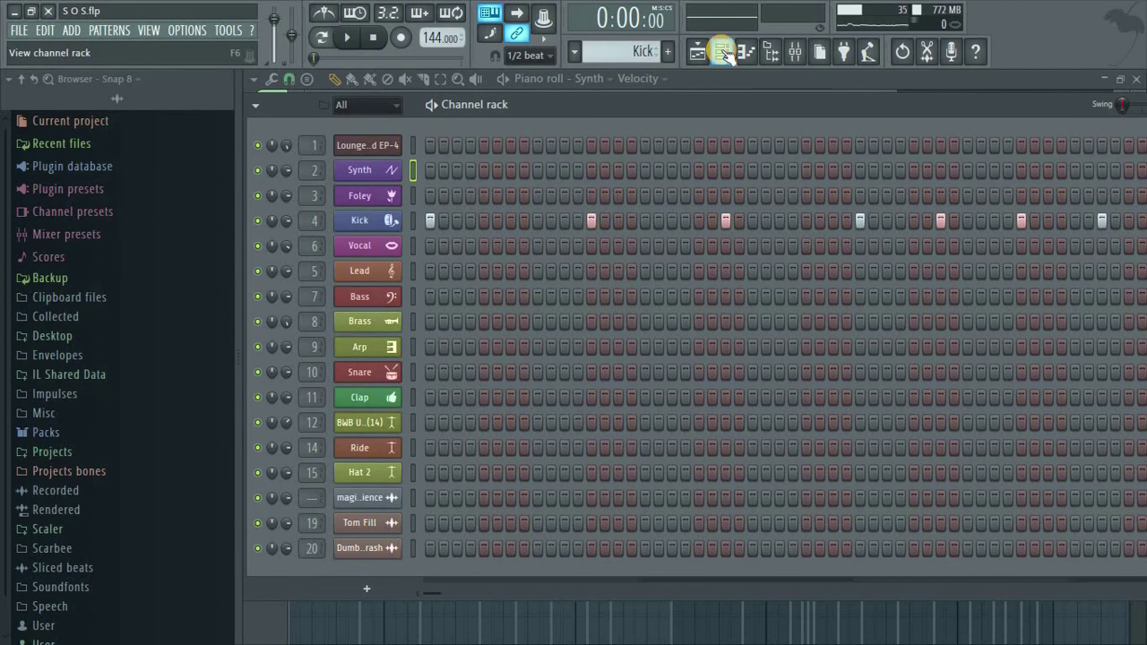
{"action": "left_click", "coordinate": [698, 50]}
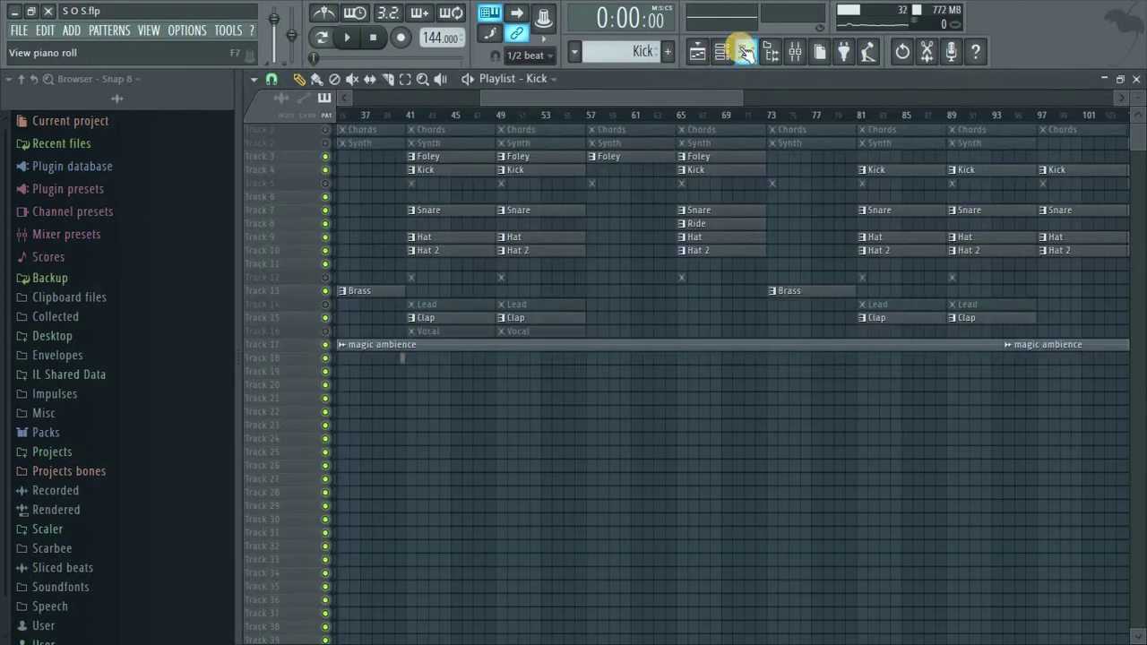
{"action": "left_click", "coordinate": [720, 55]}
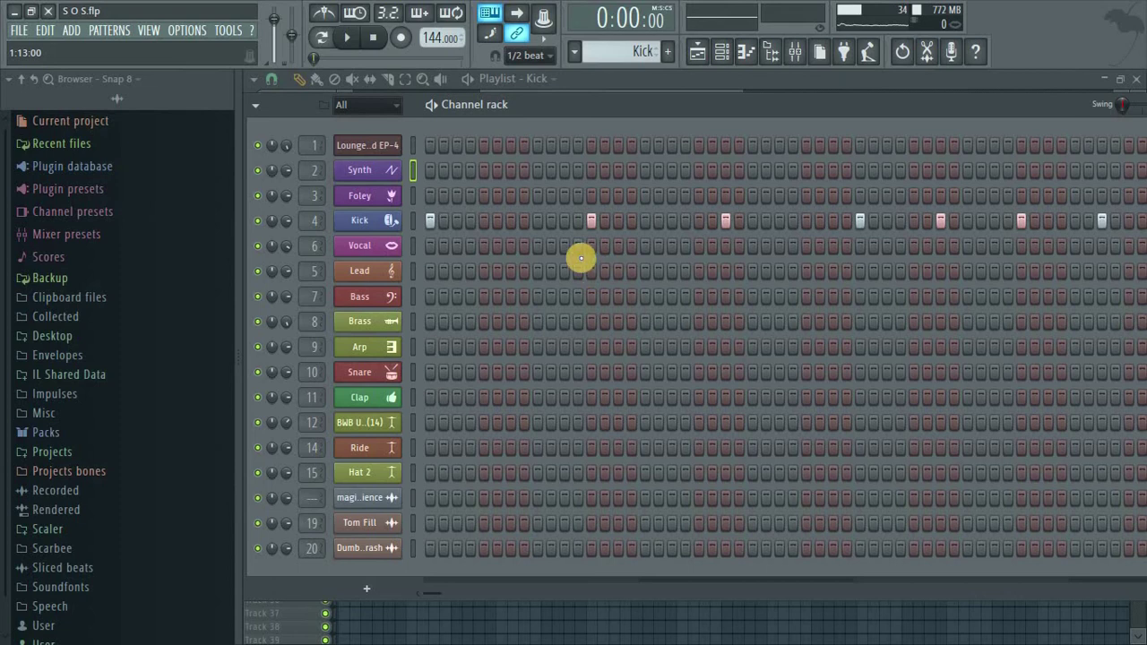
{"action": "right_click", "coordinate": [400, 220]}
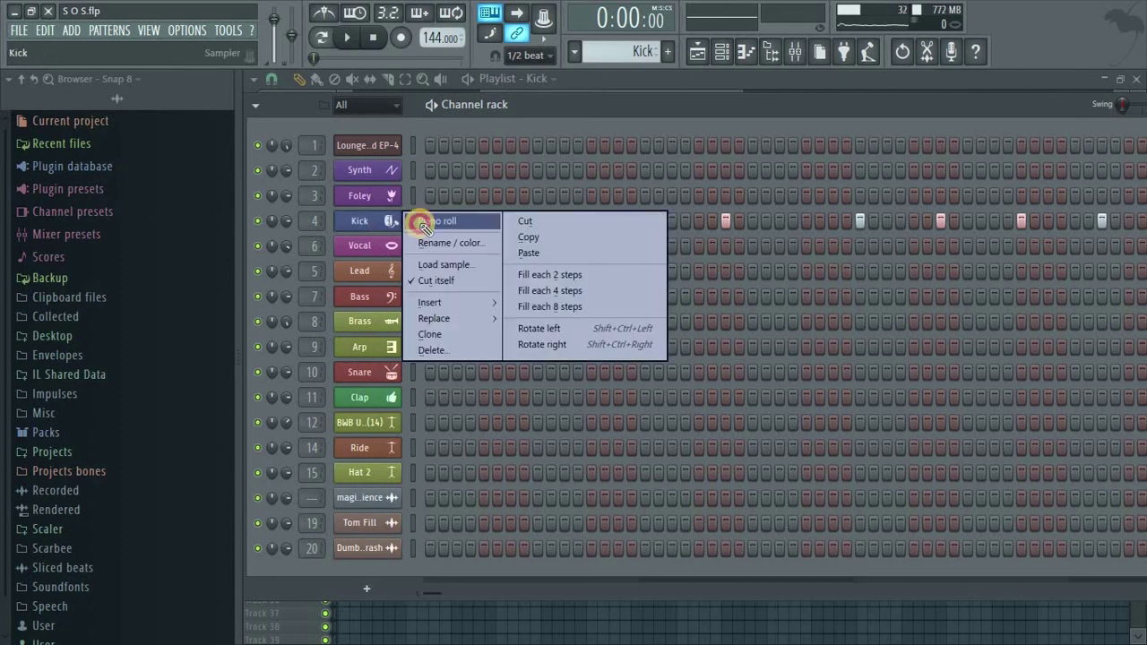
{"action": "left_click", "coordinate": [419, 223]}
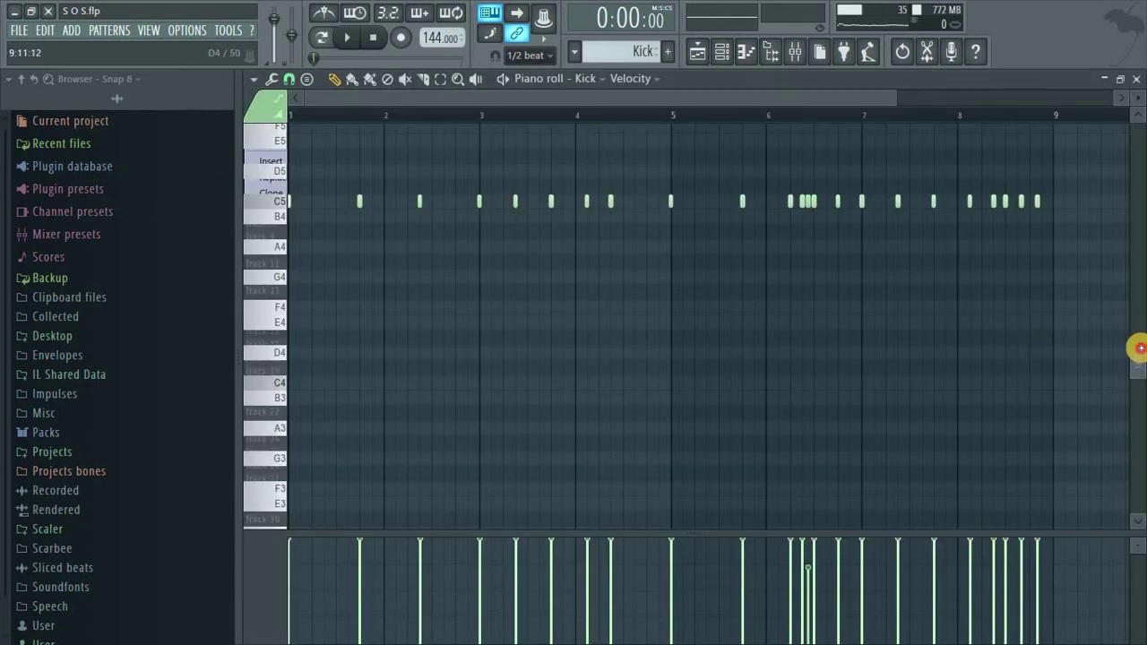
{"action": "scroll", "coordinate": [1136, 349], "scroll_direction": "up", "scroll_amount": 2}
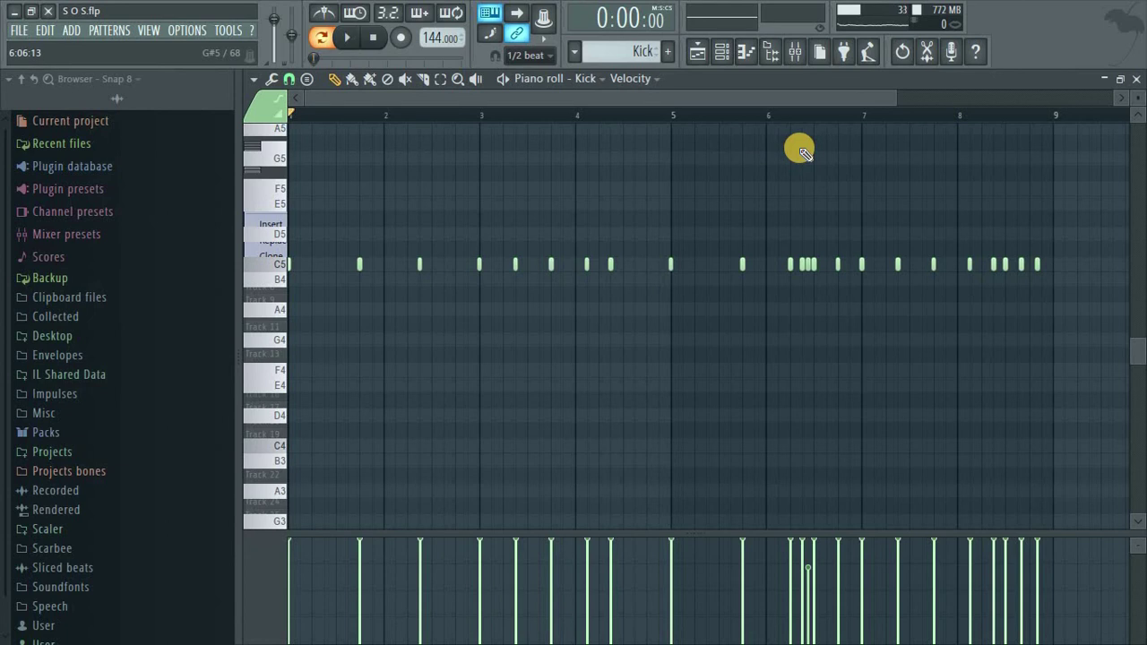
{"action": "key", "text": "space"}
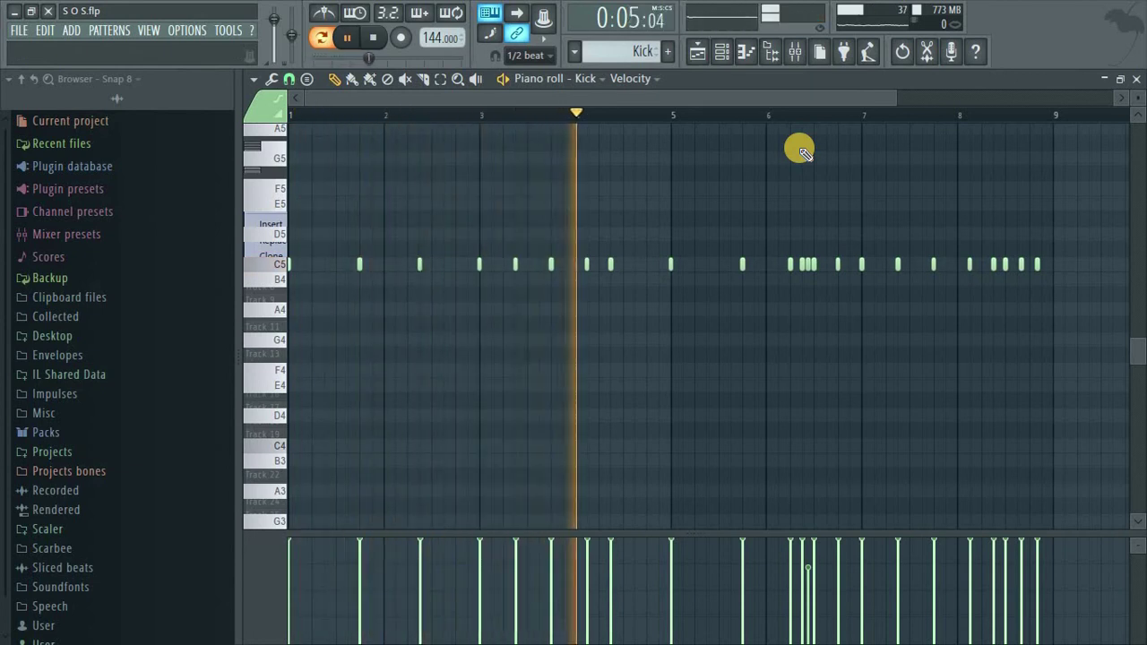
{"action": "key", "text": "space"}
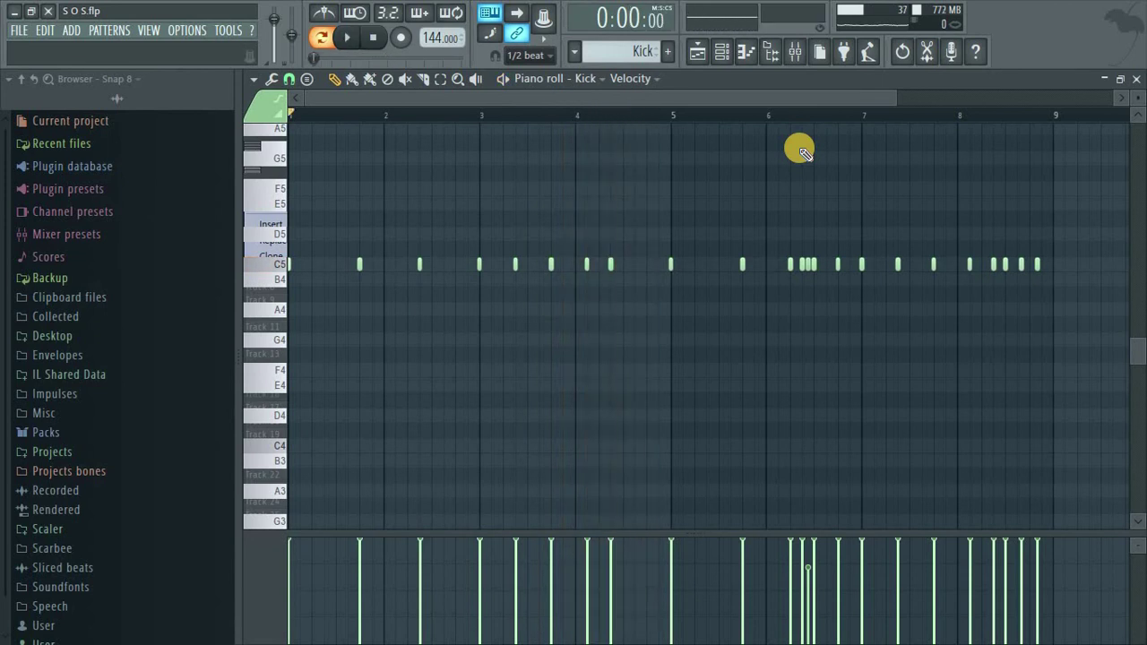
Show the playlist and switch the active pattern first to Vocal and then to Lead.
{"action": "left_click", "coordinate": [721, 52]}
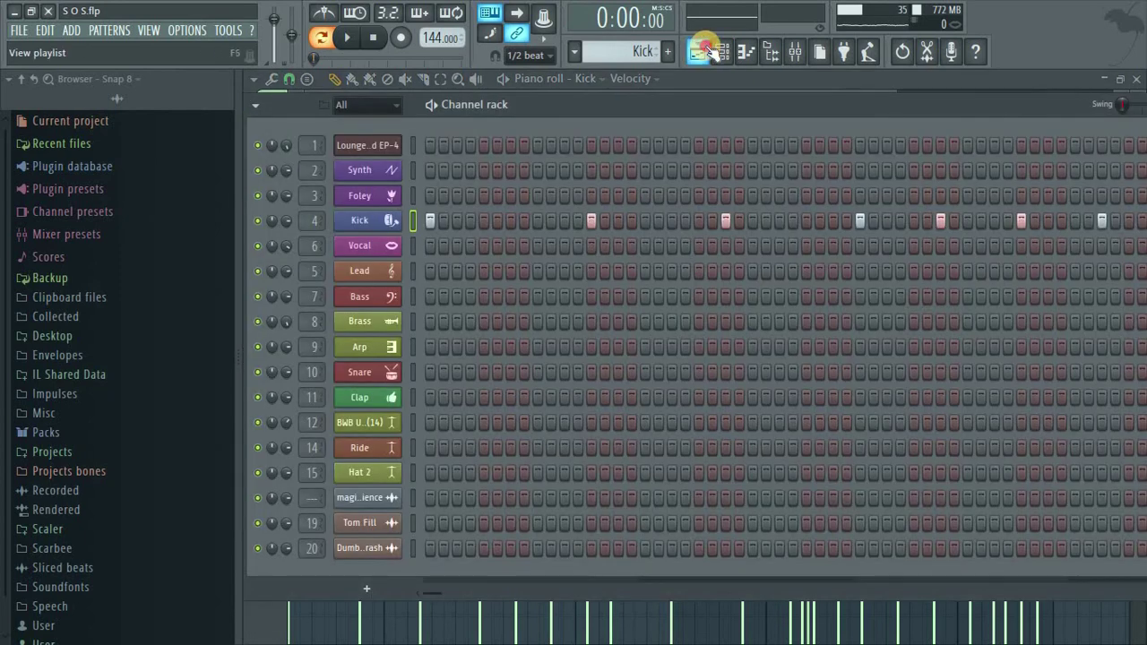
{"action": "left_click", "coordinate": [696, 52]}
{"action": "left_click", "coordinate": [645, 51]}
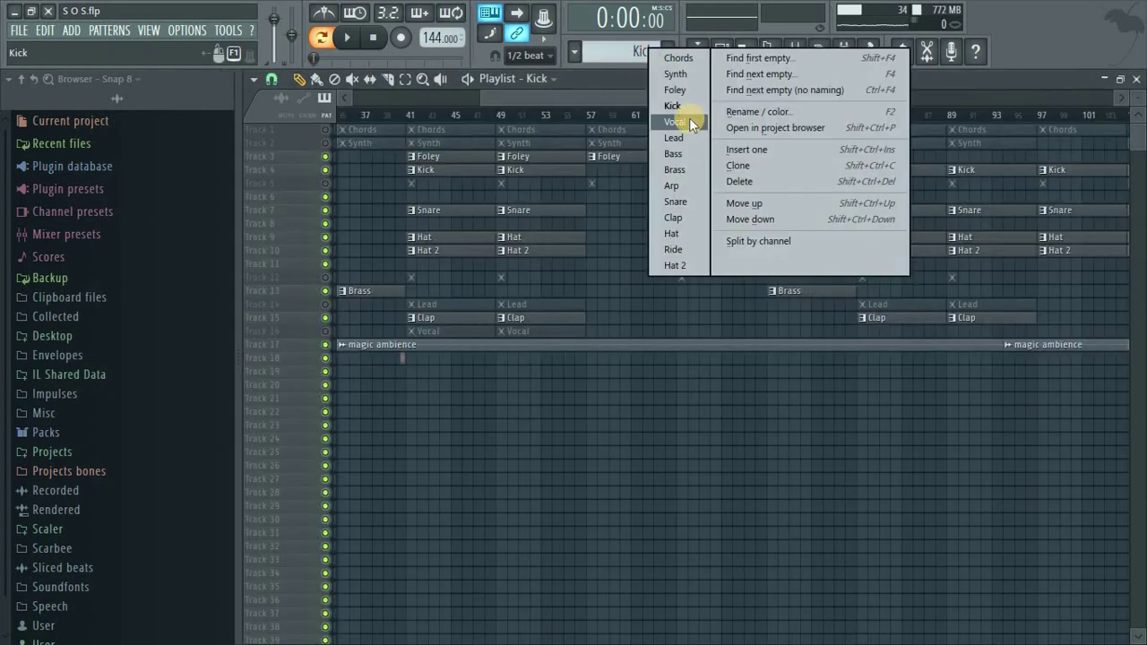
{"action": "left_click", "coordinate": [688, 120]}
{"action": "left_click", "coordinate": [626, 57]}
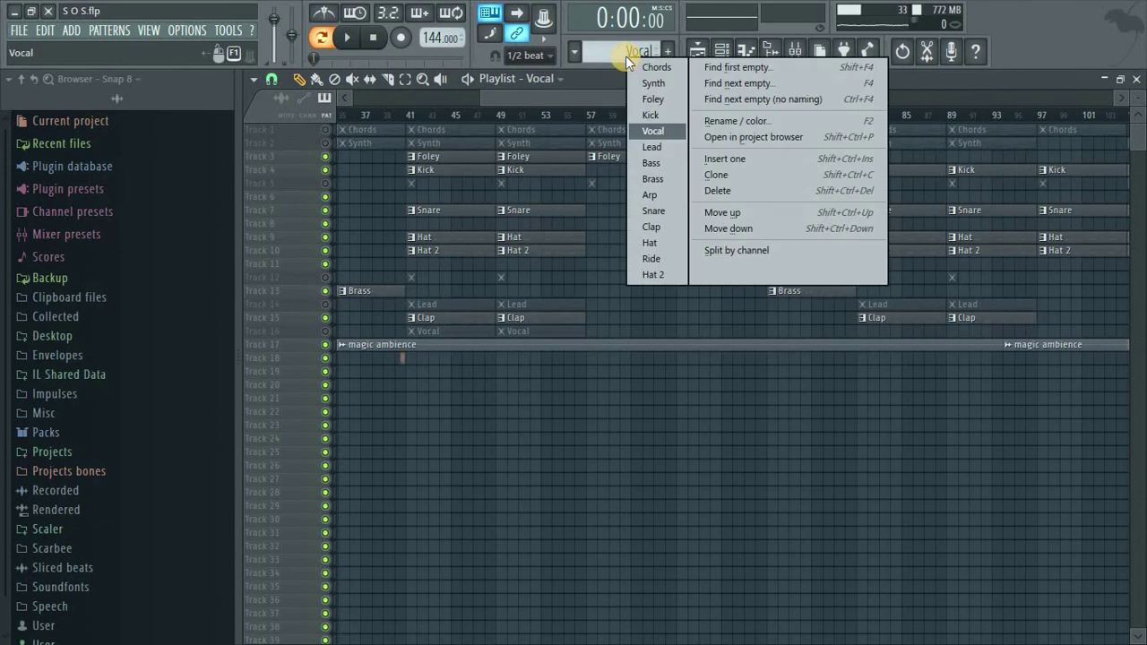
{"action": "left_click", "coordinate": [648, 146]}
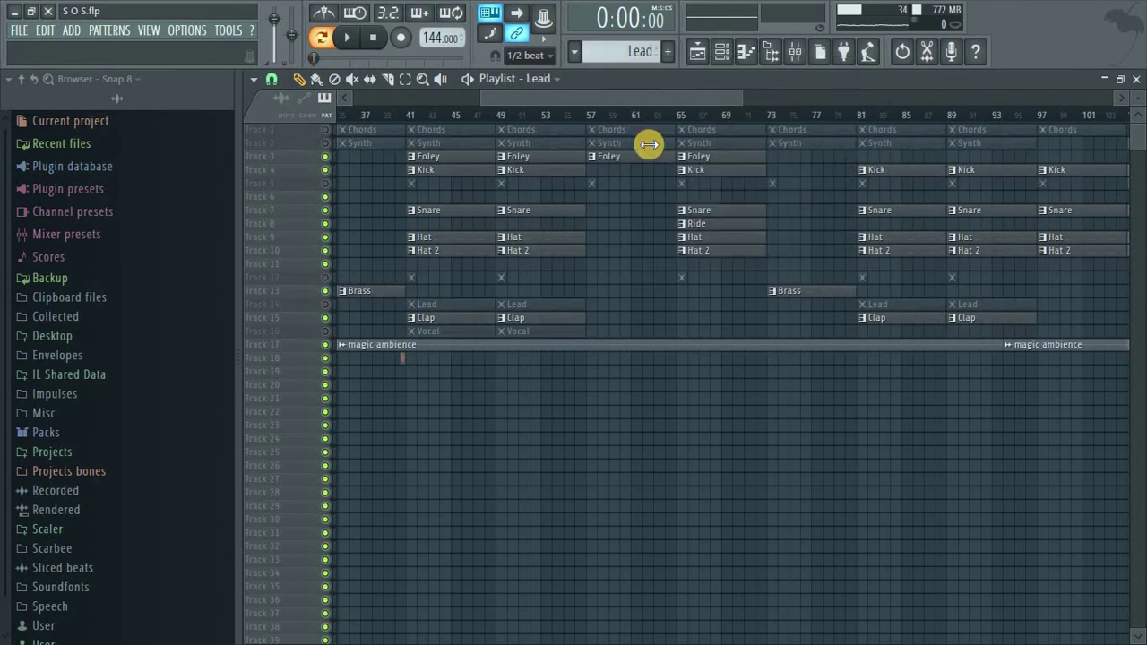
Show the channel rack, reposition its window slightly, and select the Lead channel.
{"action": "left_click", "coordinate": [723, 53]}
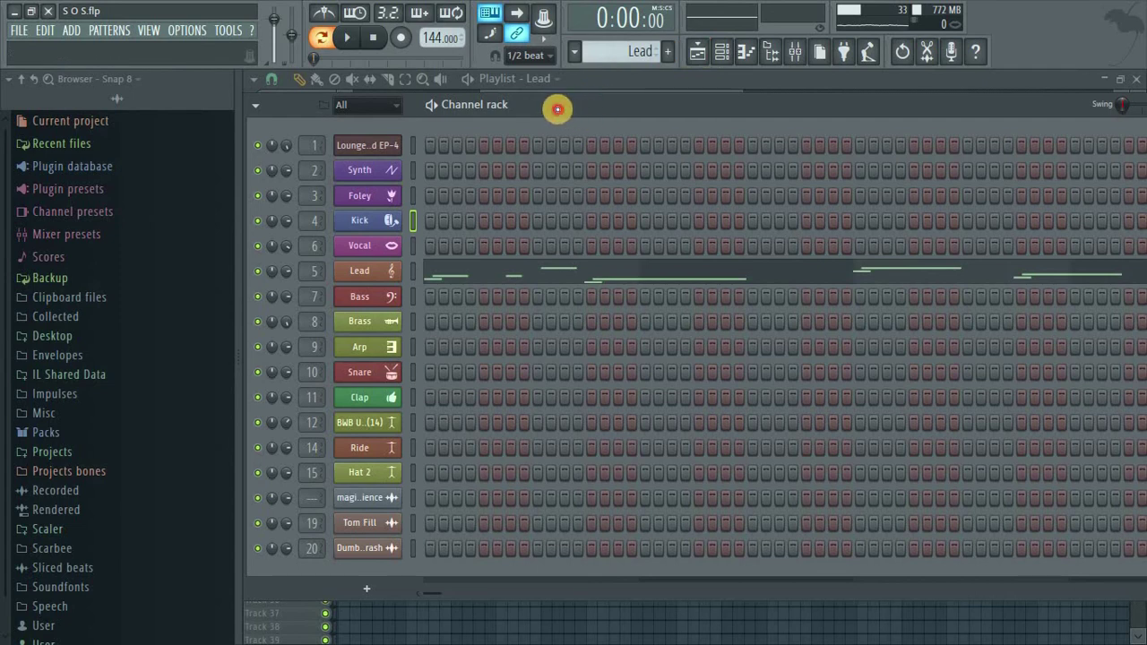
{"action": "left_click_drag", "start_coordinate": [566, 109], "coordinate": [557, 110]}
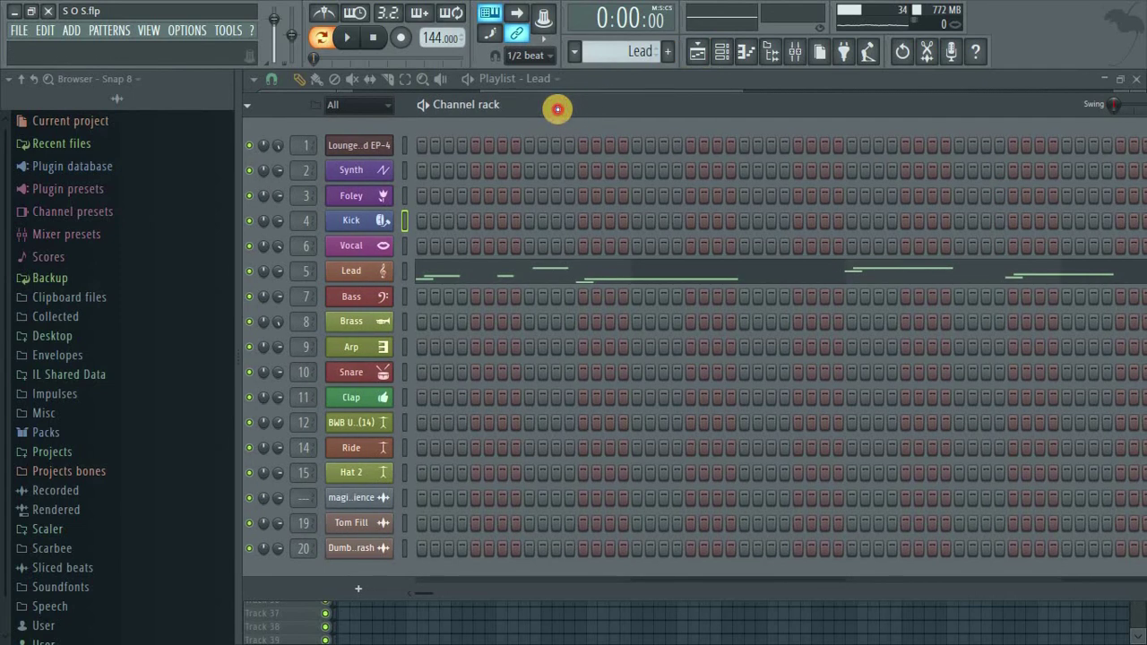
{"action": "mouse_move", "coordinate": [557, 108]}
{"action": "left_mouse_down"}
{"action": "mouse_move", "coordinate": [592, 77]}
{"action": "mouse_move", "coordinate": [574, 95]}
{"action": "left_mouse_up"}
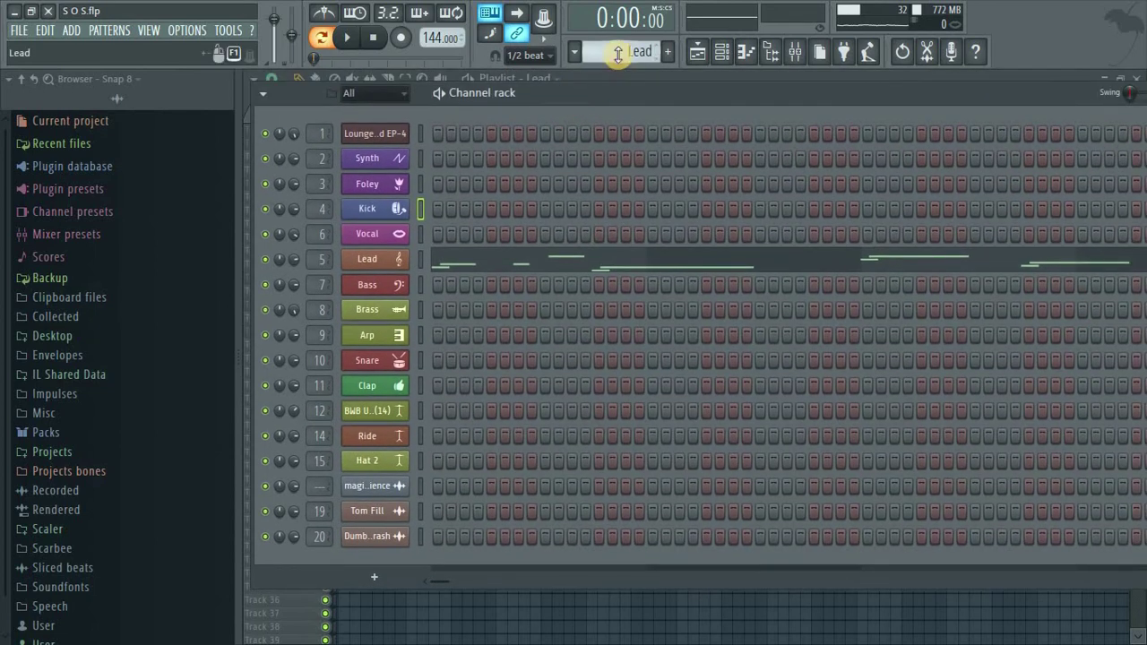
{"action": "left_click", "coordinate": [617, 54]}
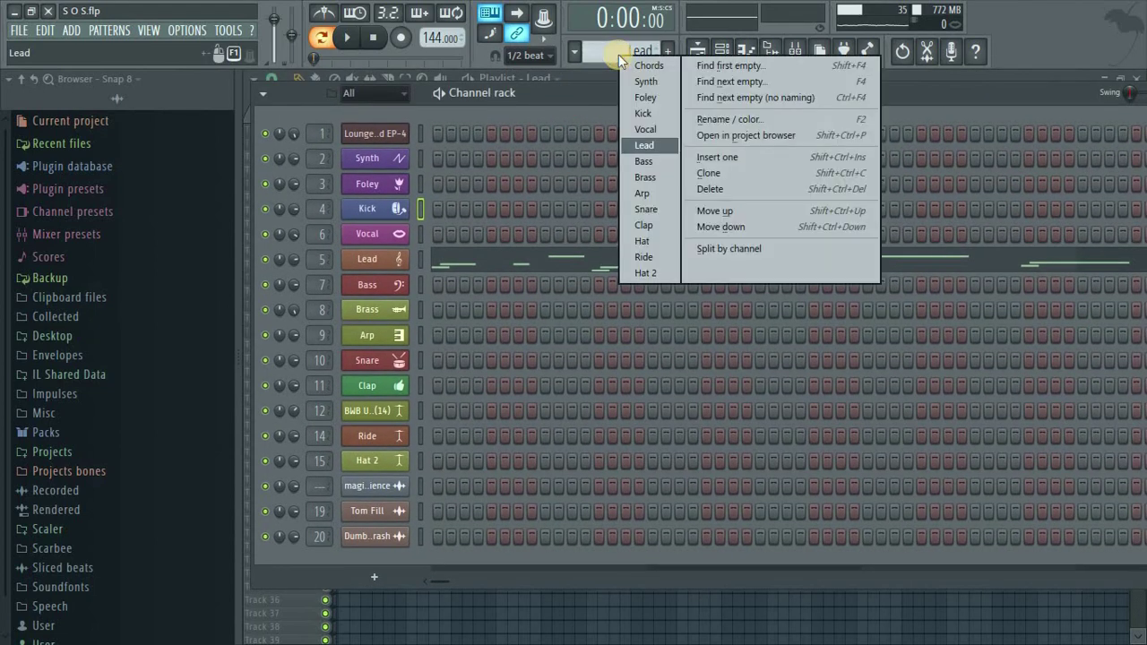
{"action": "left_click", "coordinate": [550, 98]}
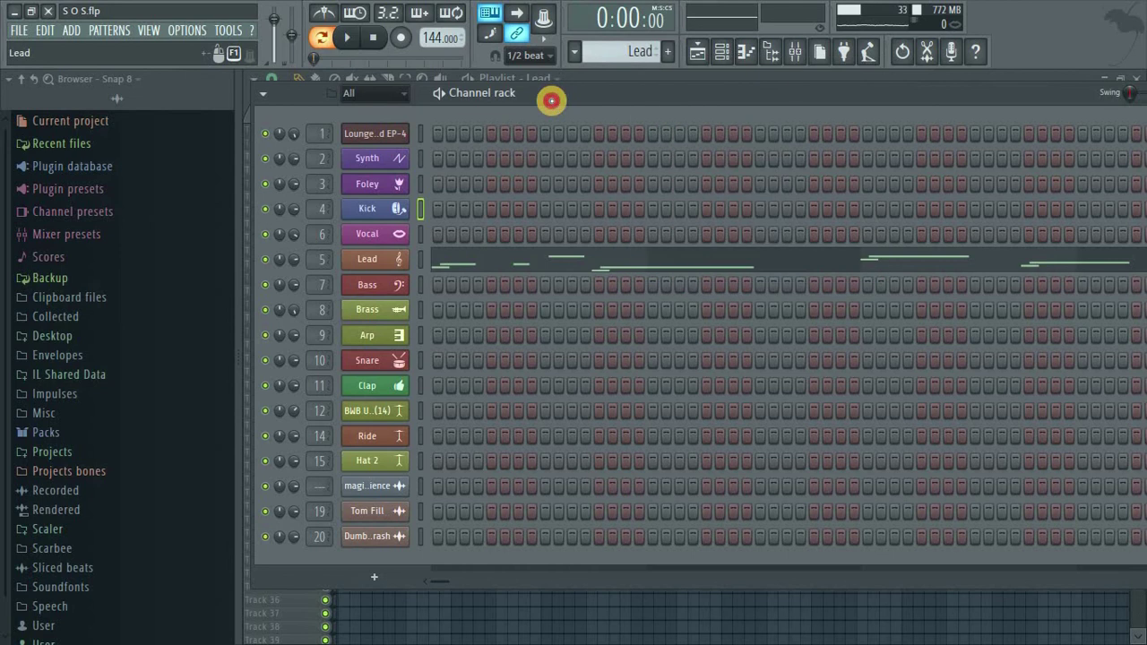
{"action": "left_click", "coordinate": [419, 260]}
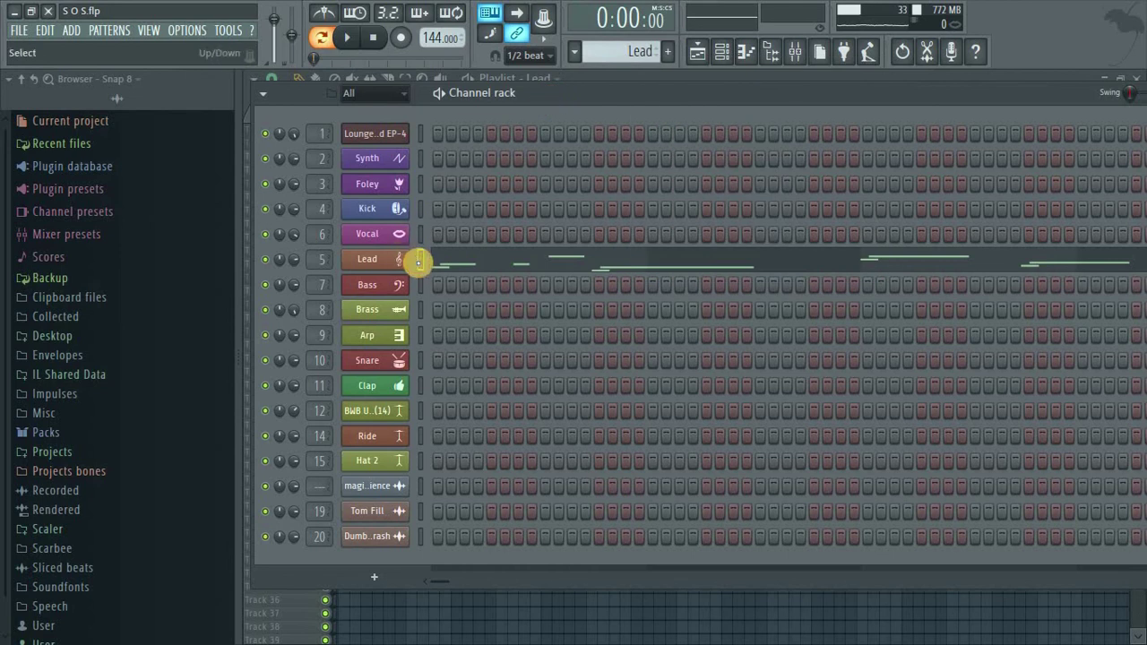
View the Lead channel's Reaktor Monark instrument with its Caught Slippin preset, repositioning its window, and return to the channel rack.
{"action": "left_click", "coordinate": [365, 260]}
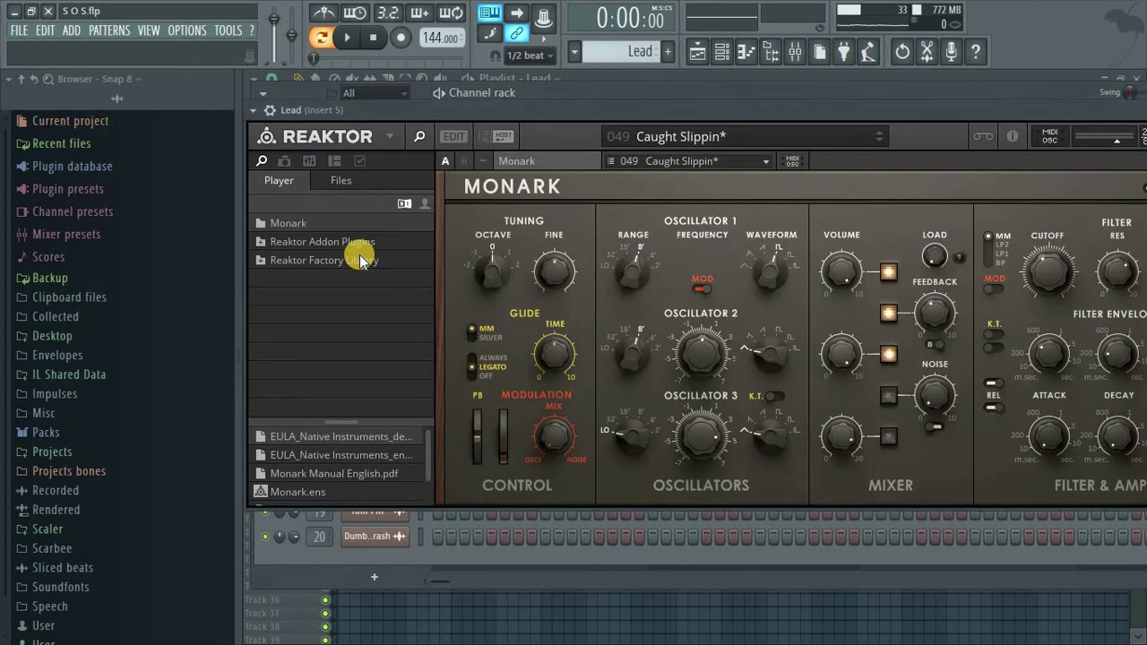
{"action": "left_click_drag", "start_coordinate": [535, 110], "coordinate": [565, 90]}
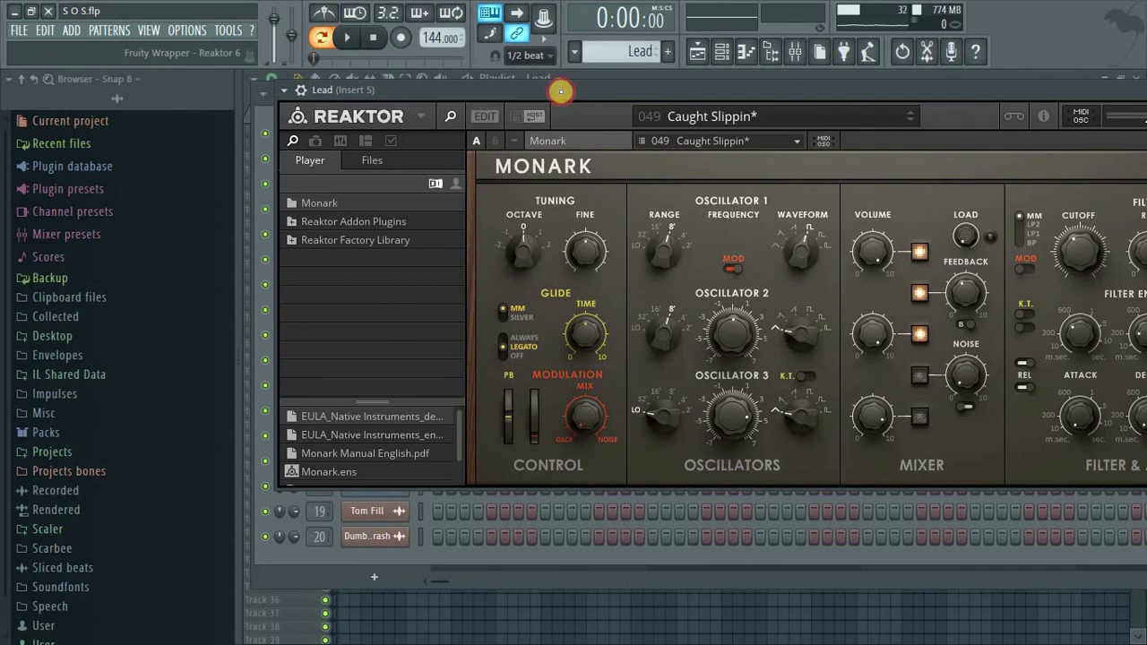
{"action": "left_click_drag", "start_coordinate": [556, 93], "coordinate": [453, 128]}
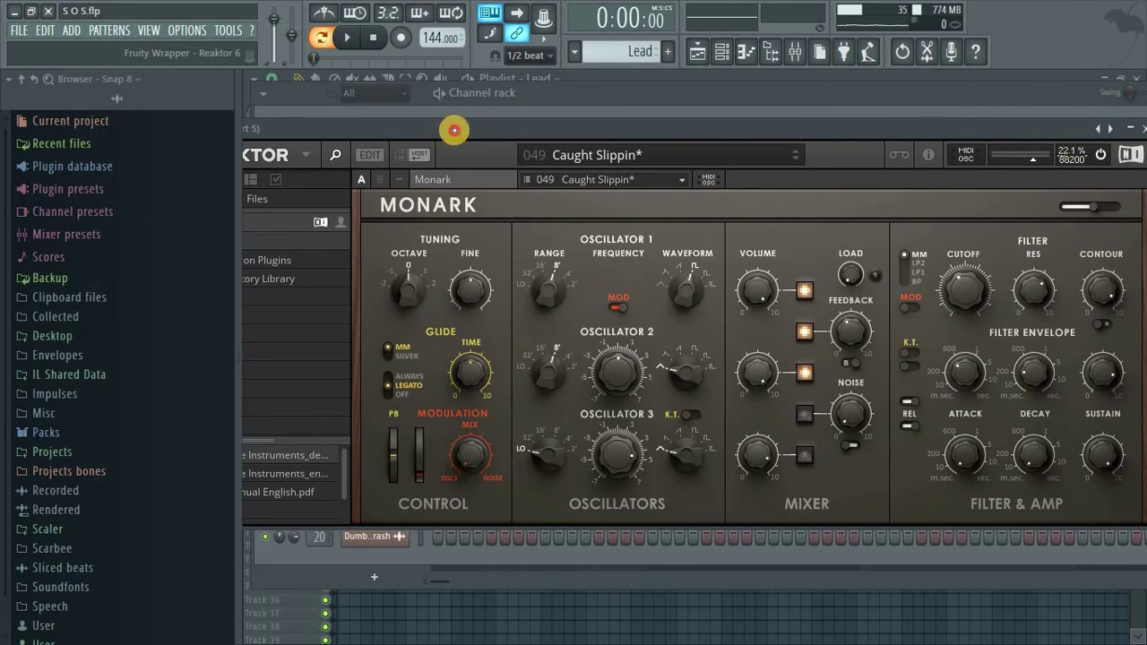
{"action": "left_click_drag", "start_coordinate": [454, 128], "coordinate": [493, 197]}
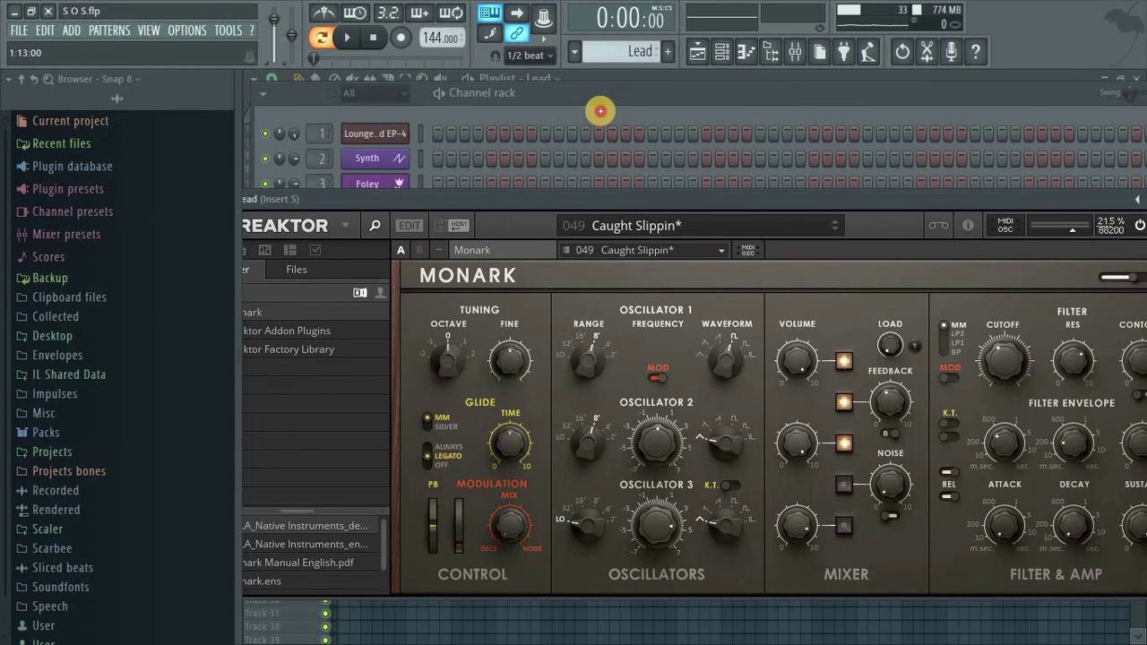
{"action": "left_click", "coordinate": [597, 117]}
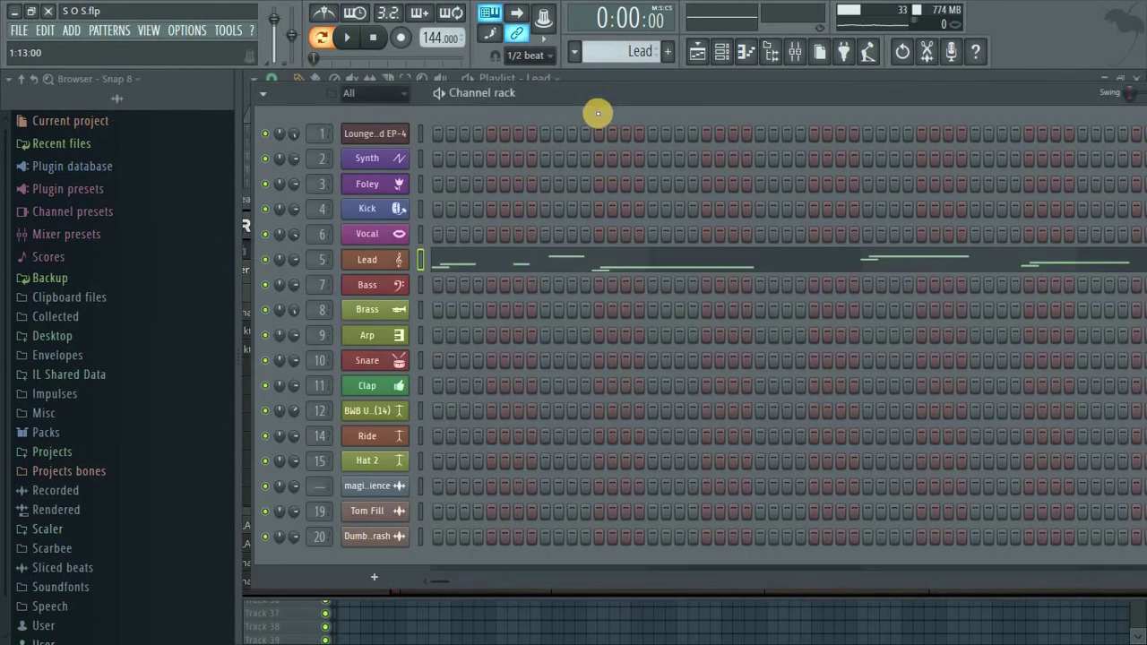
Show the Lead channel's notes in the piano roll and audition the pattern.
{"action": "left_click", "coordinate": [480, 260]}
{"action": "key", "text": "space"}
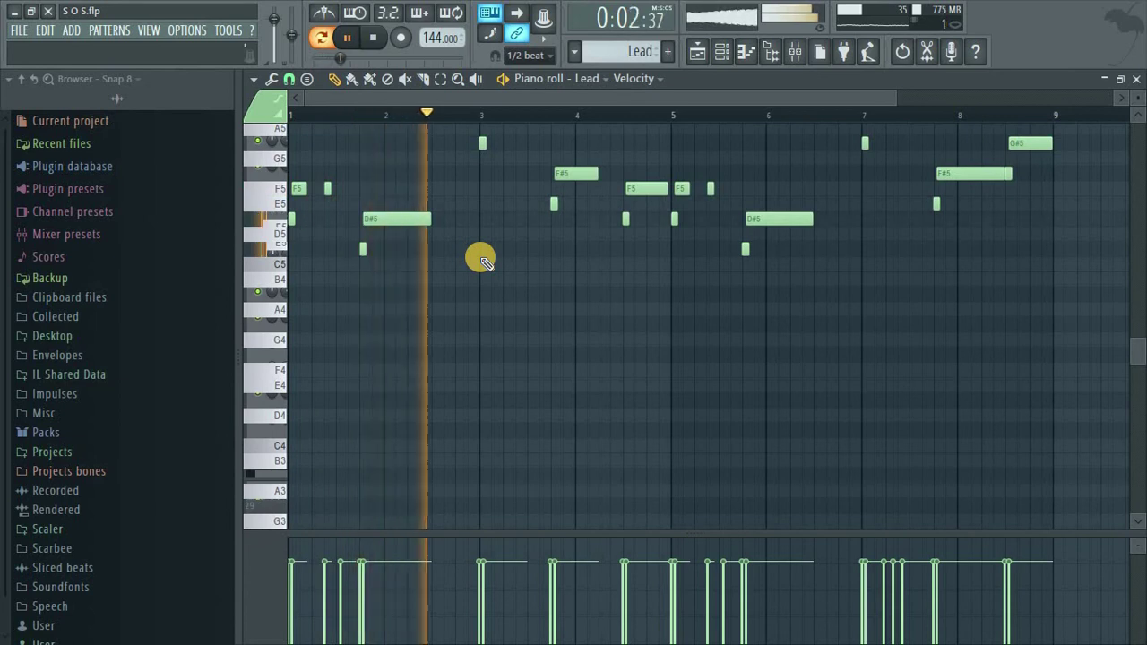
{"action": "scroll", "coordinate": [480, 259], "scroll_direction": "up", "scroll_amount": 1}
{"action": "scroll", "coordinate": [480, 260], "scroll_direction": "up", "scroll_amount": 5}
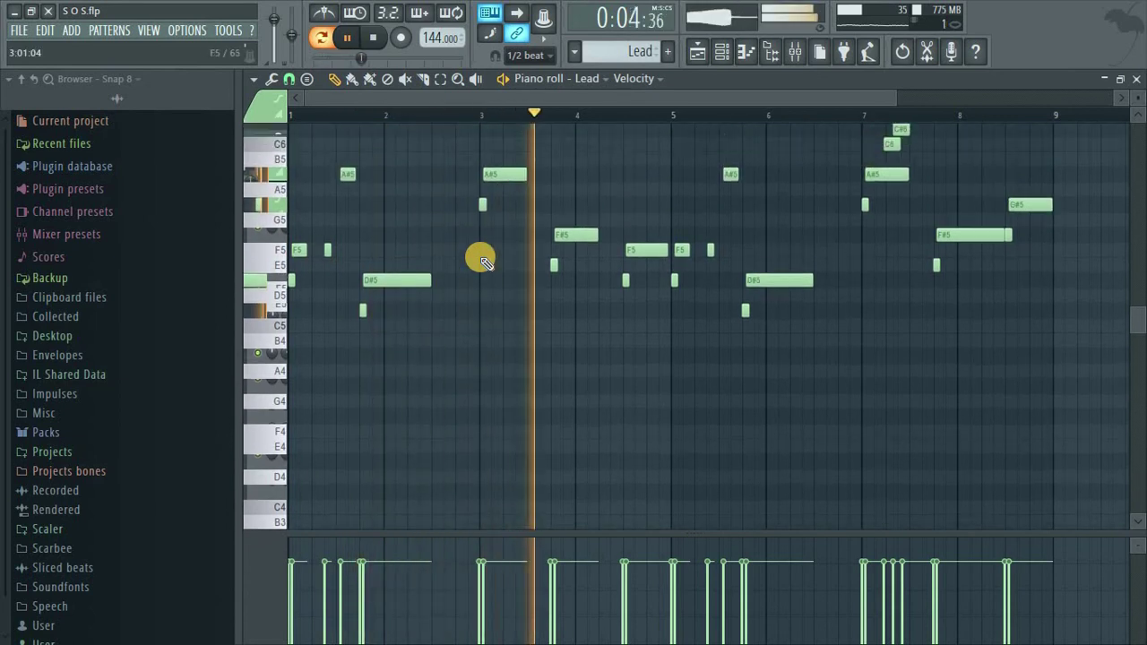
{"action": "scroll", "coordinate": [480, 260], "scroll_direction": "up", "scroll_amount": 1}
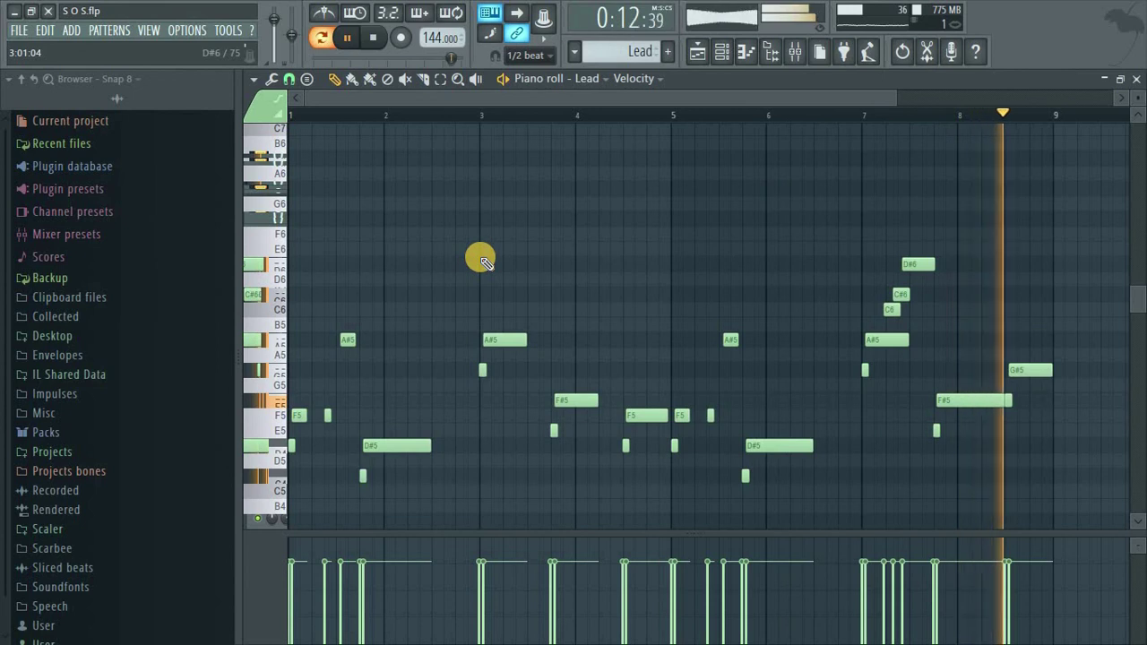
{"action": "key", "text": "space"}
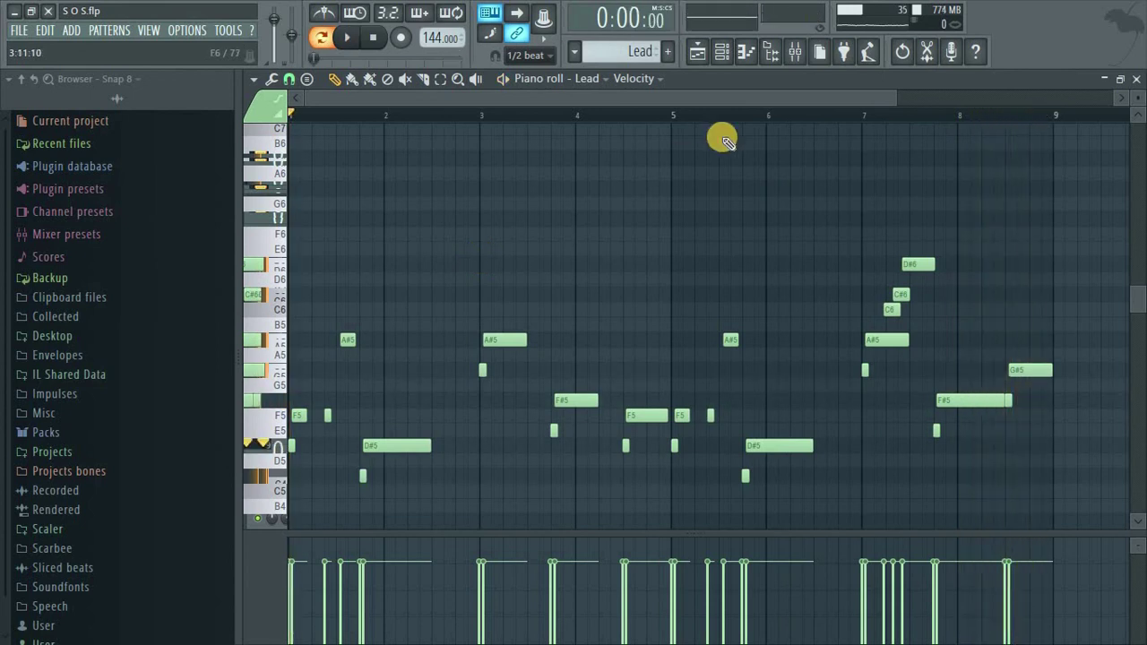
Examine the Lead melody's opening bars closely and sound individual pitches around D#5 on the piano roll keyboard.
{"action": "left_click_drag", "start_coordinate": [888, 95], "coordinate": [530, 95]}
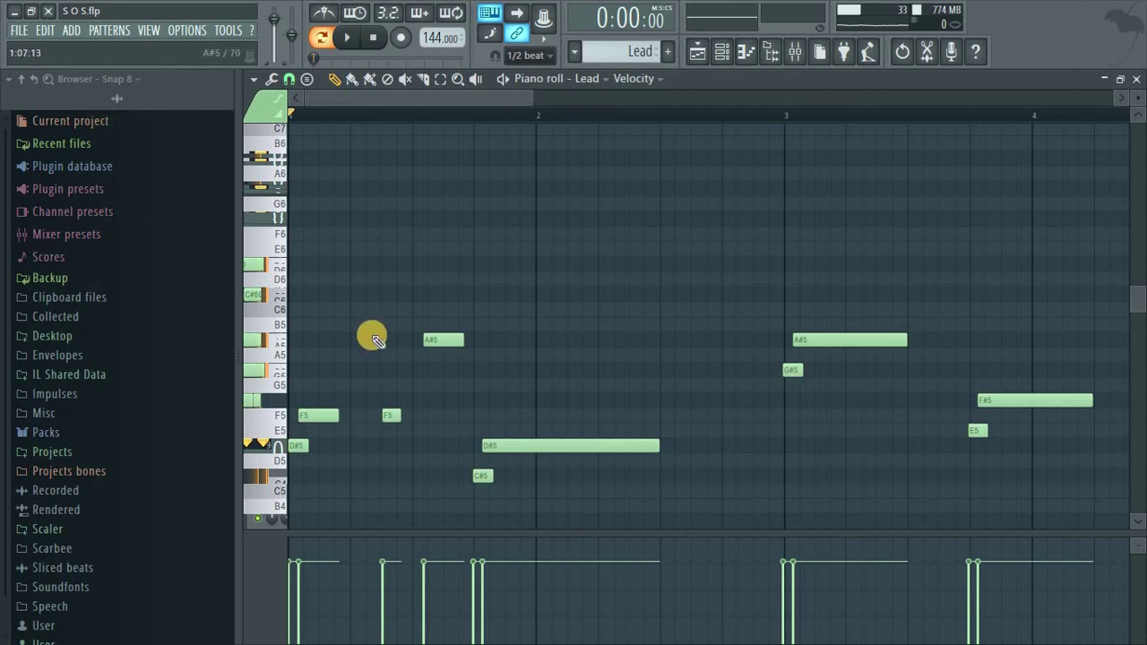
{"action": "left_click", "coordinate": [274, 446]}
{"action": "left_click", "coordinate": [281, 403]}
{"action": "left_click", "coordinate": [276, 446]}
{"action": "left_click", "coordinate": [270, 385]}
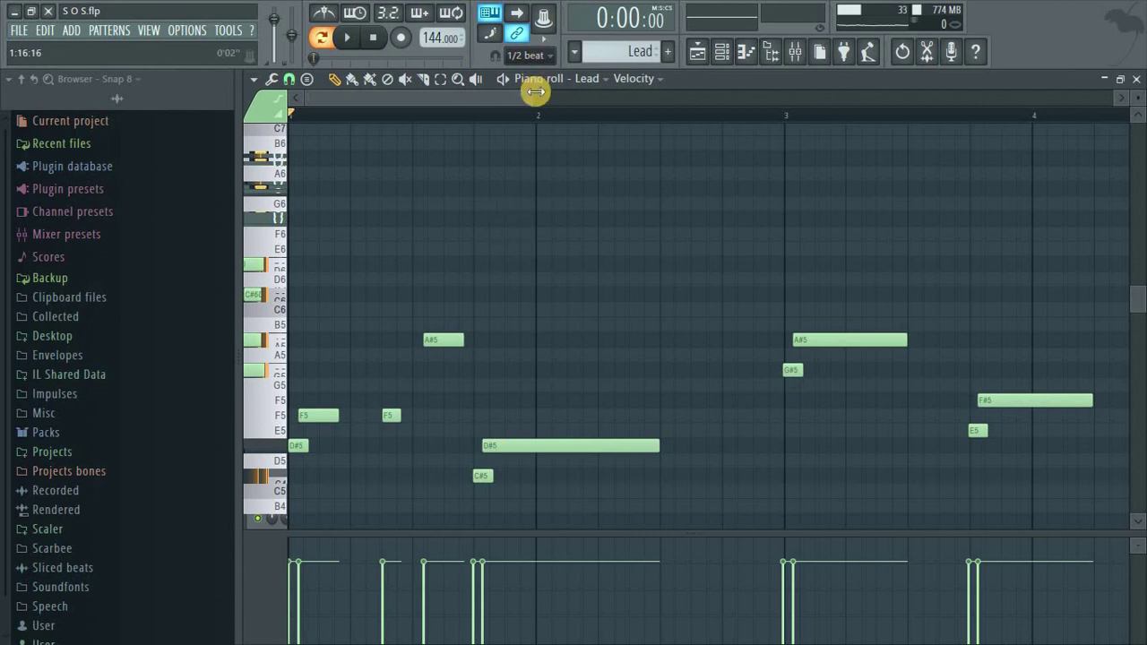
{"action": "left_click_drag", "start_coordinate": [546, 91], "coordinate": [677, 89]}
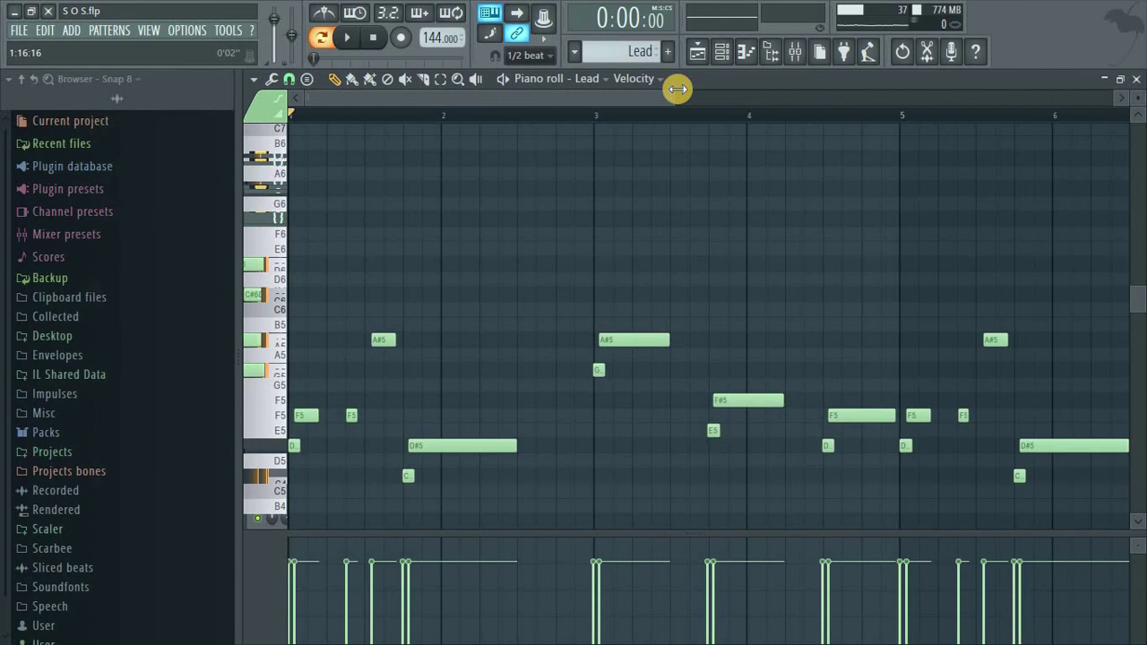
{"action": "left_click_drag", "start_coordinate": [677, 88], "coordinate": [724, 90]}
Show the channel rack and switch the active pattern first to Bass and then to Brass.
{"action": "left_click", "coordinate": [725, 57]}
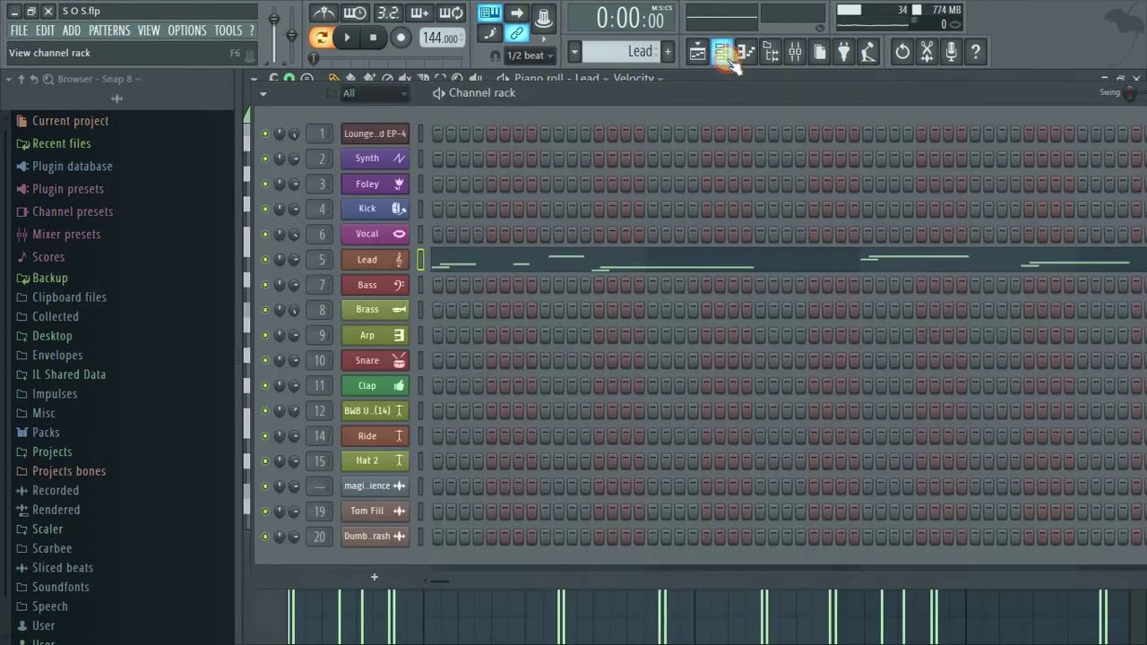
{"action": "left_click", "coordinate": [650, 57]}
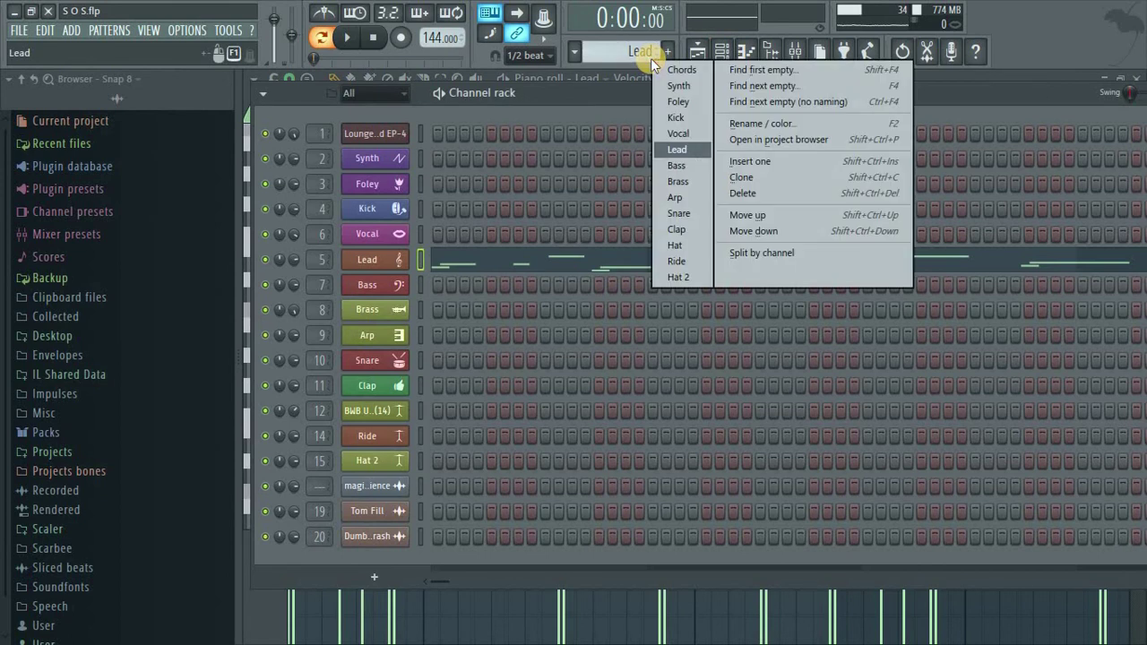
{"action": "left_click", "coordinate": [679, 167]}
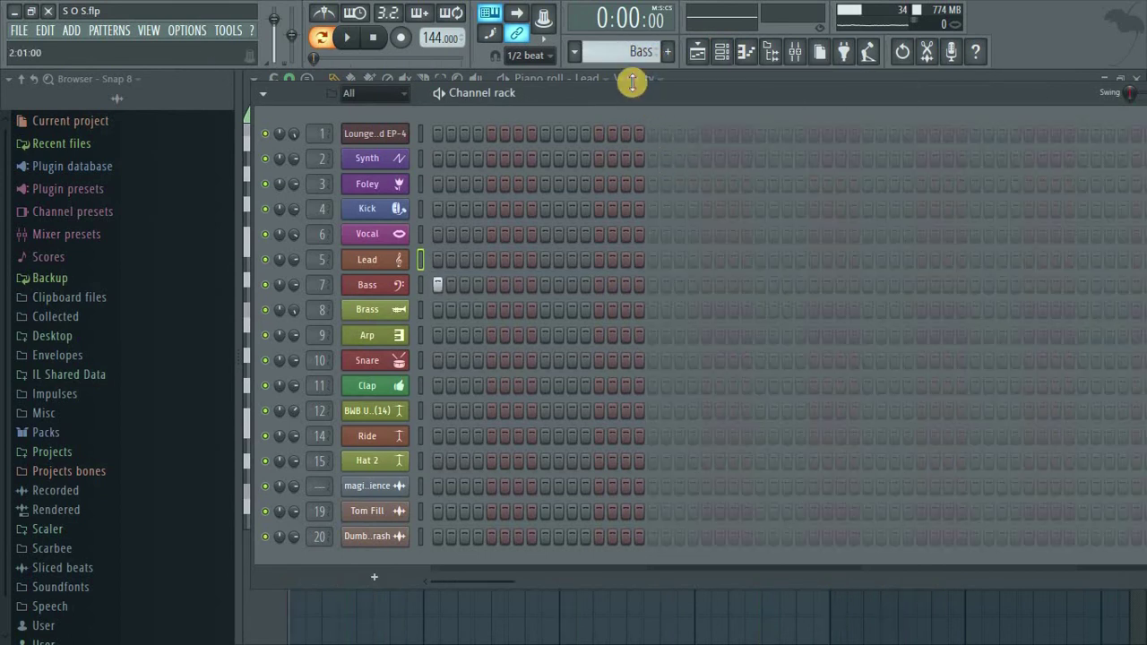
{"action": "left_click", "coordinate": [629, 55]}
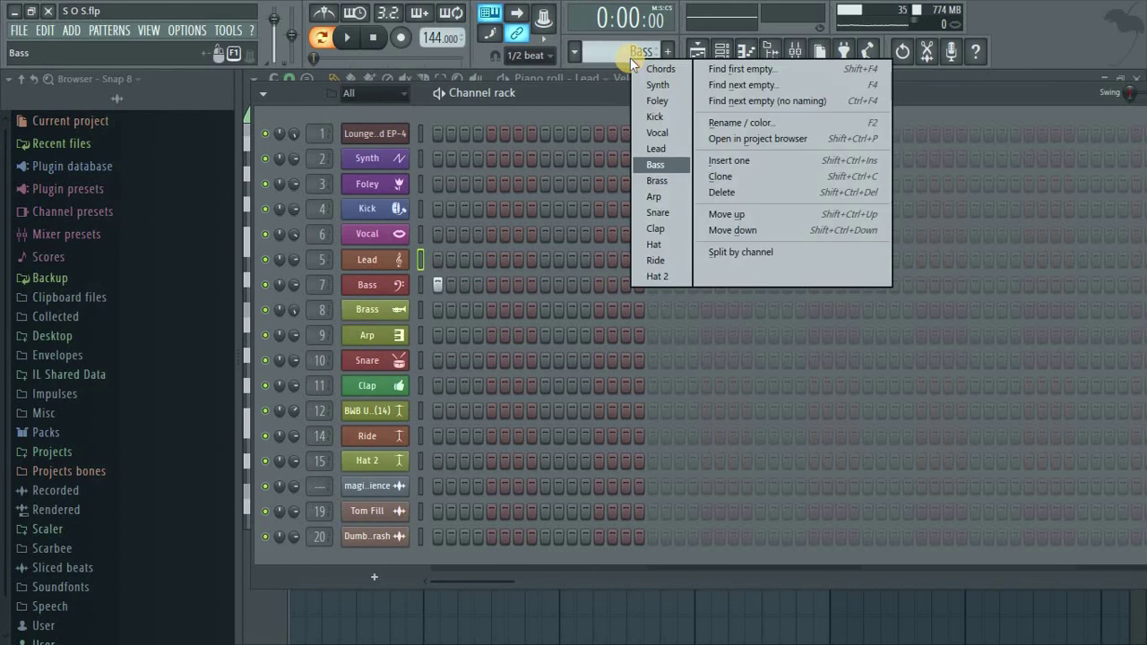
{"action": "left_click", "coordinate": [662, 183]}
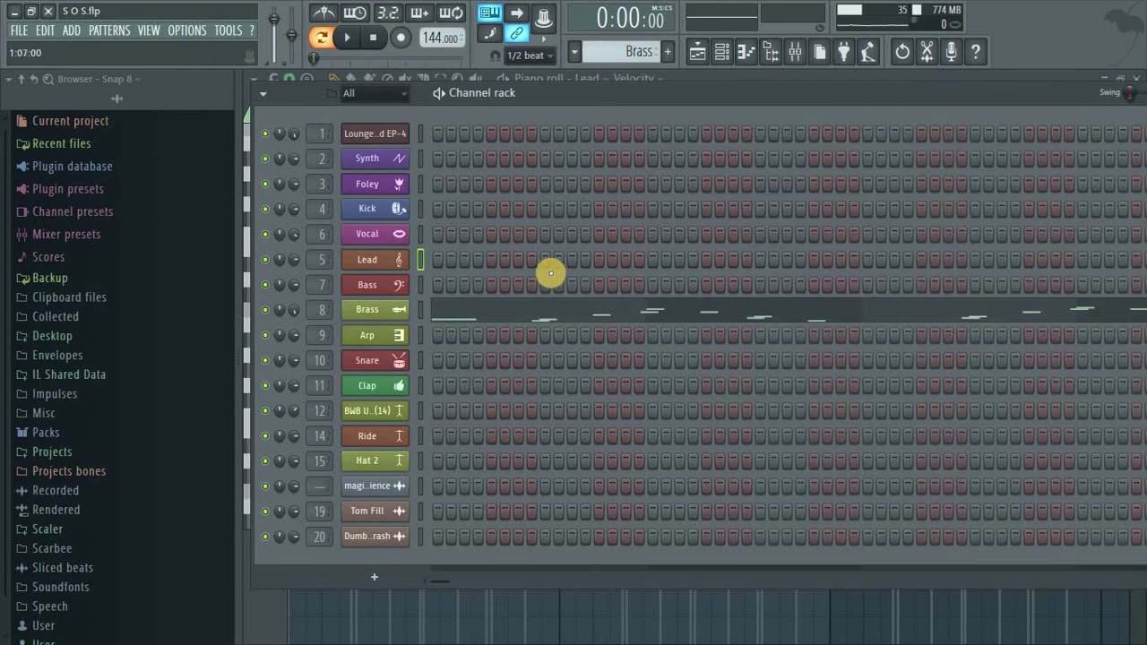
Show the Brass channel's notes in the piano roll, fit all eight bars in view, and audition the pattern.
{"action": "left_click", "coordinate": [525, 304]}
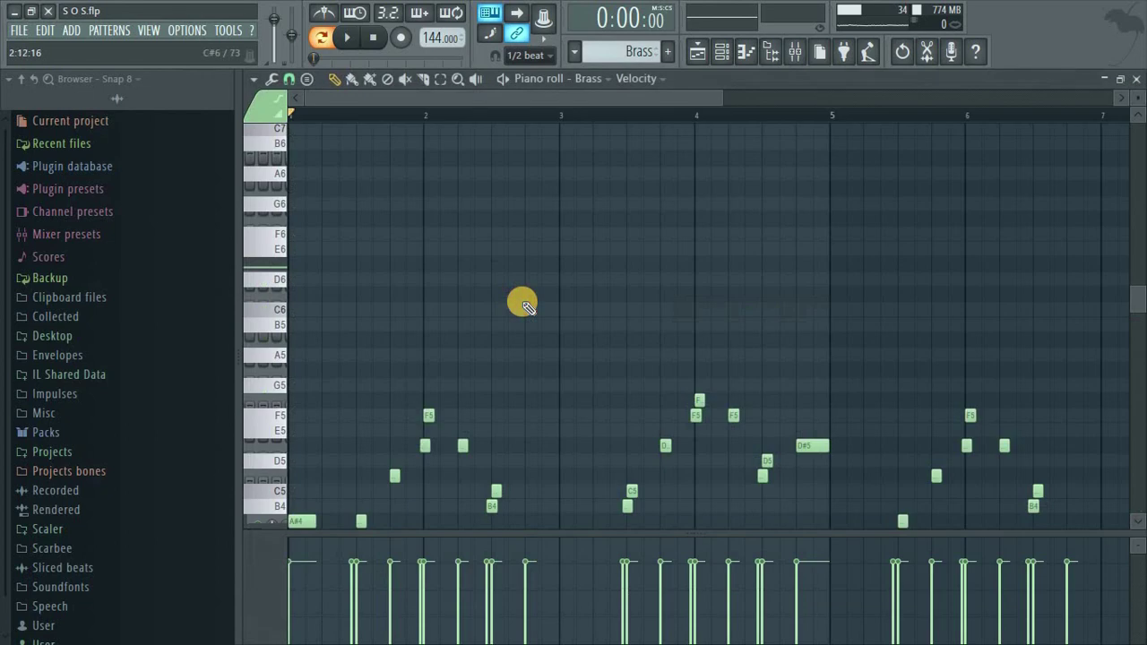
{"action": "left_click_drag", "start_coordinate": [1139, 308], "coordinate": [1140, 346]}
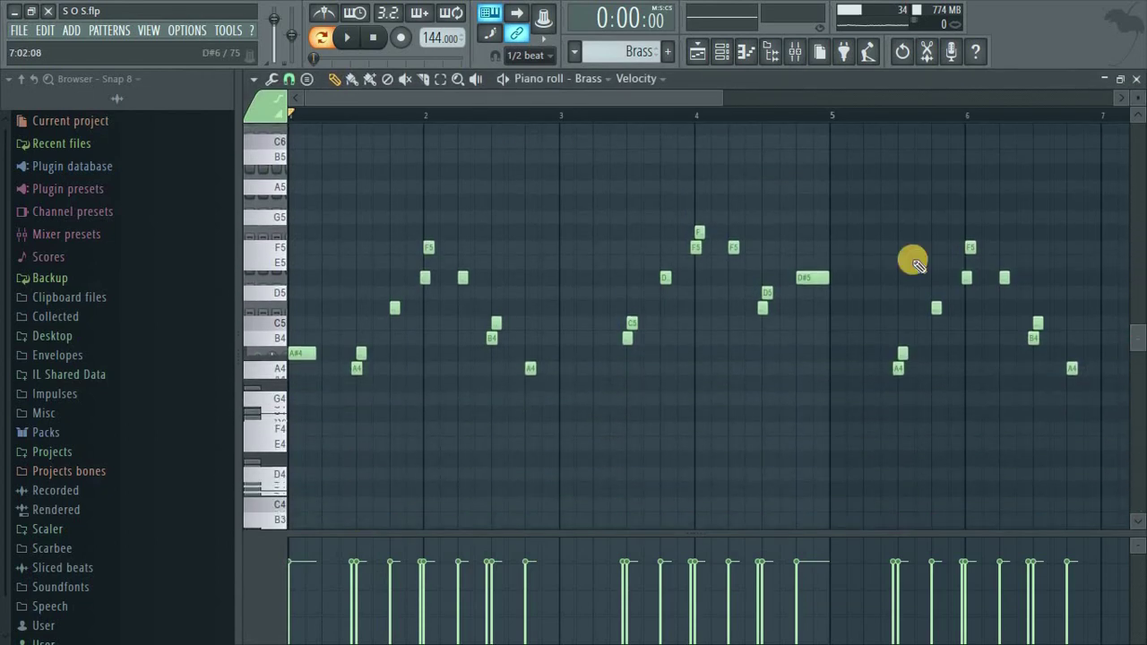
{"action": "left_click_drag", "start_coordinate": [731, 104], "coordinate": [930, 87]}
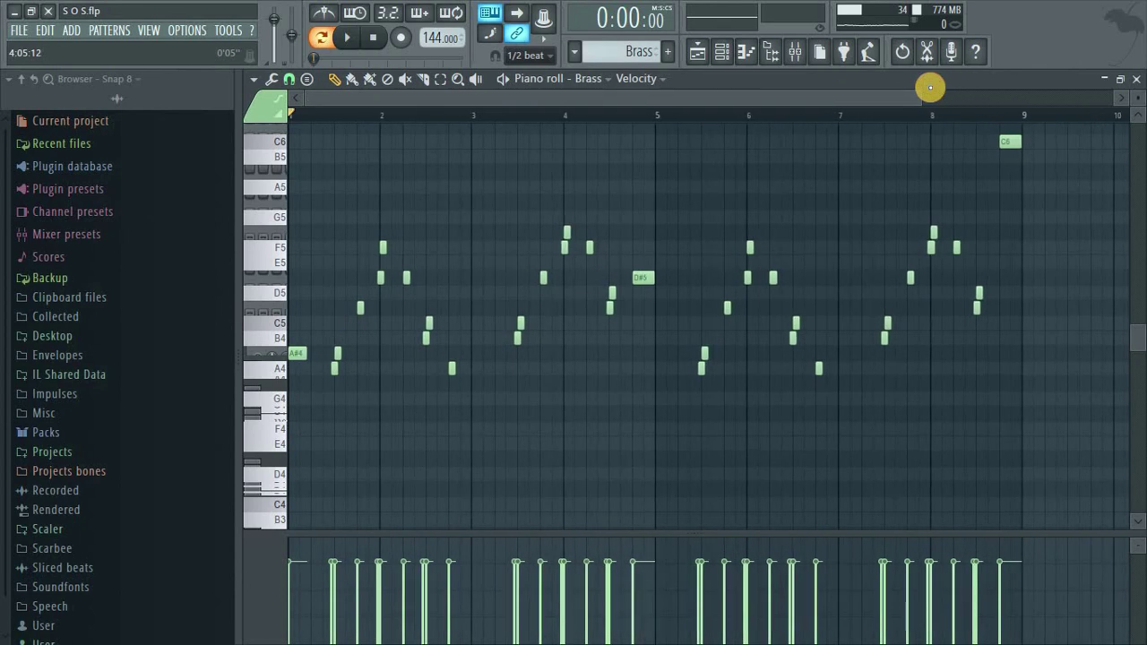
{"action": "scroll", "coordinate": [930, 87], "scroll_direction": "up", "scroll_amount": 1}
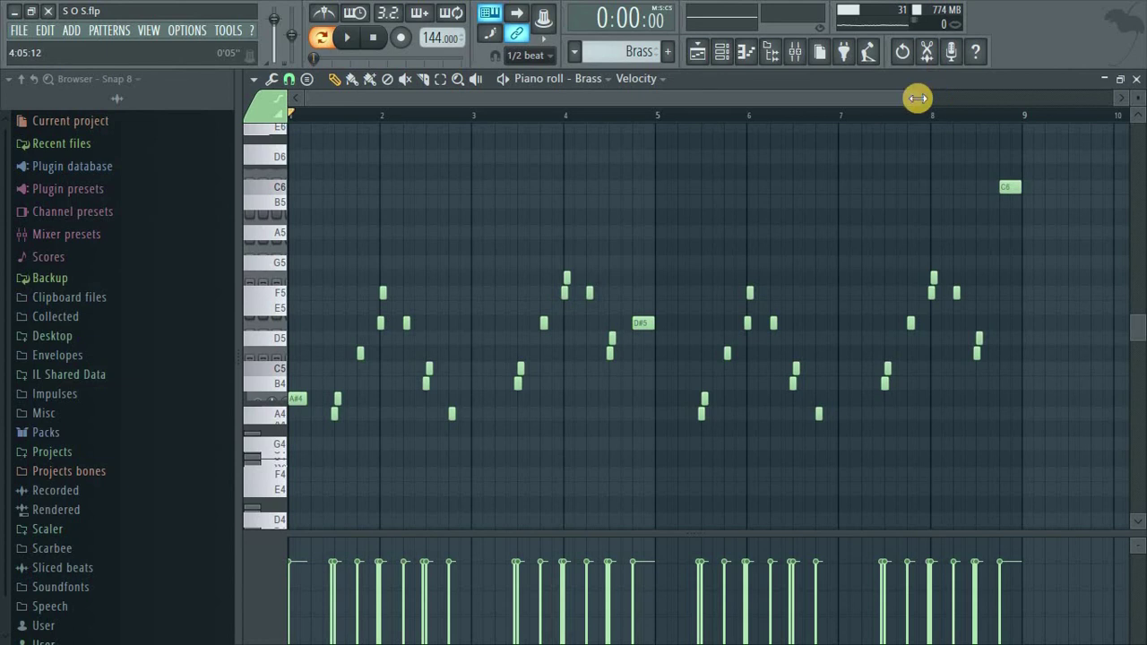
{"action": "left_click_drag", "start_coordinate": [917, 95], "coordinate": [896, 98]}
{"action": "key", "text": "space"}
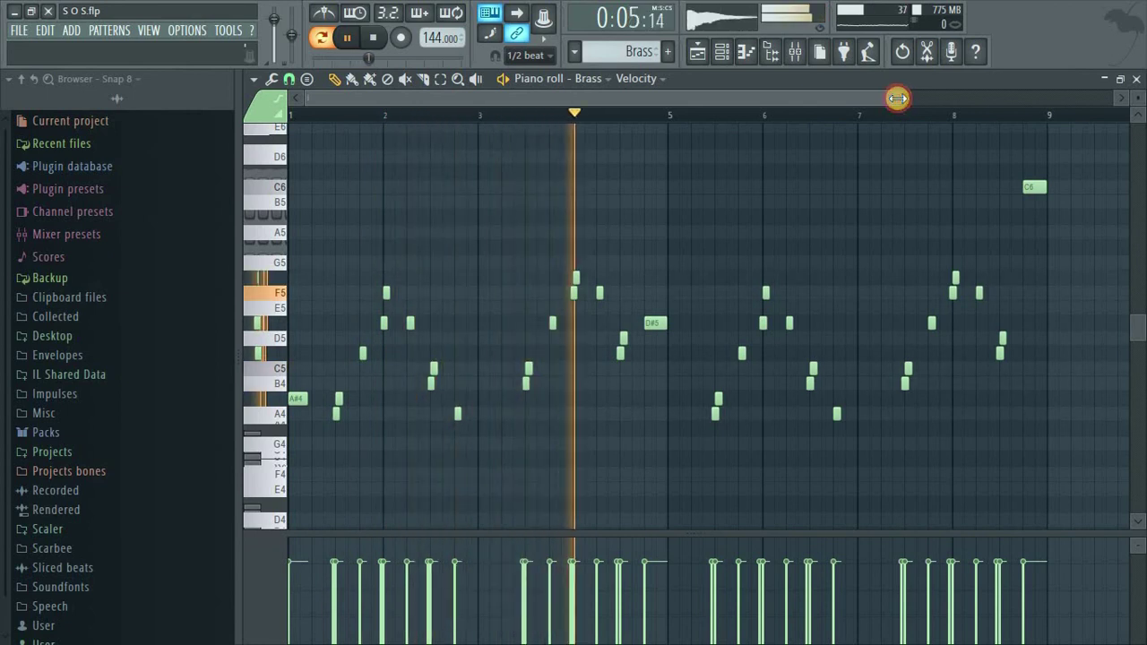
{"action": "key", "text": "space"}
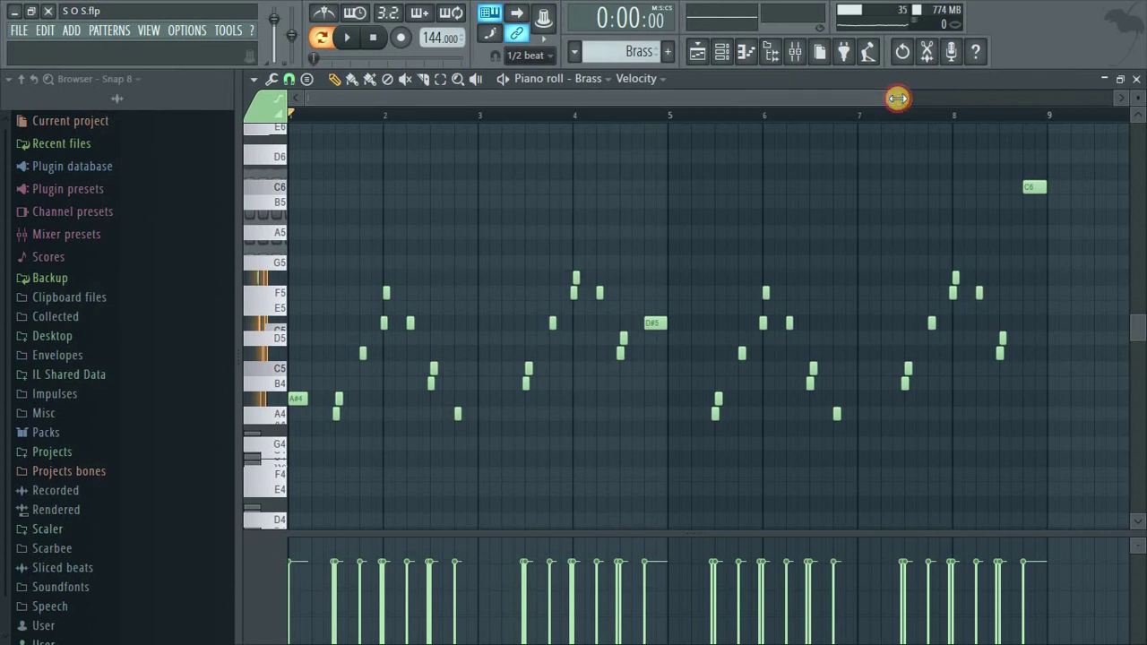
Show the channel rack, select the Arp channel, and switch the active pattern to Arp.
{"action": "left_click", "coordinate": [725, 52]}
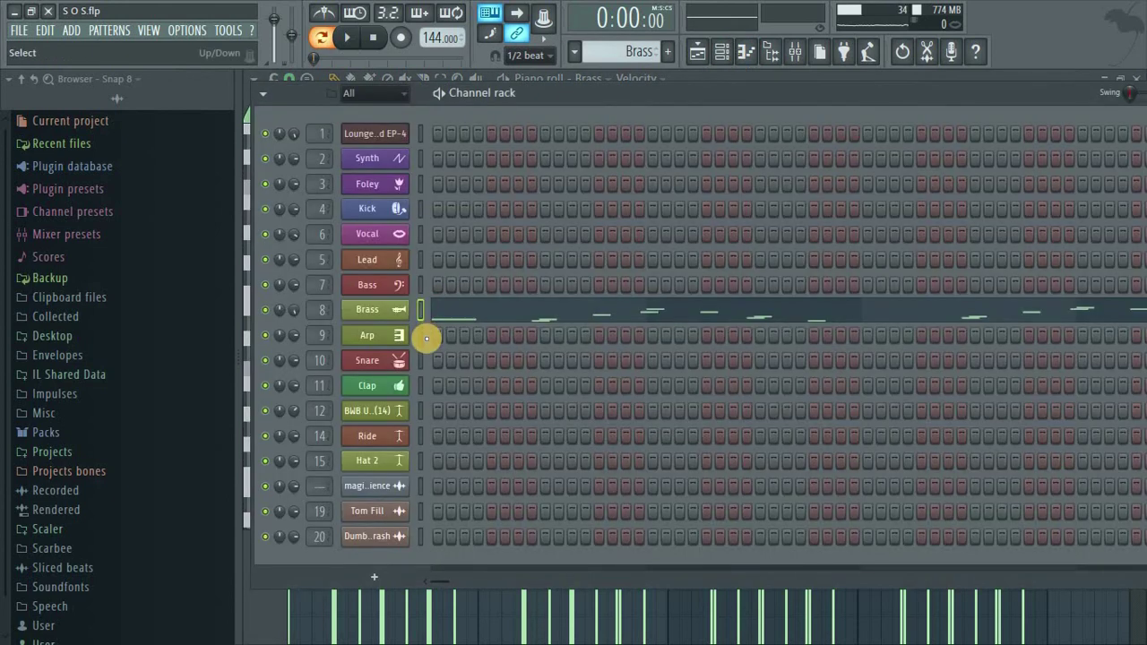
{"action": "left_click", "coordinate": [427, 338]}
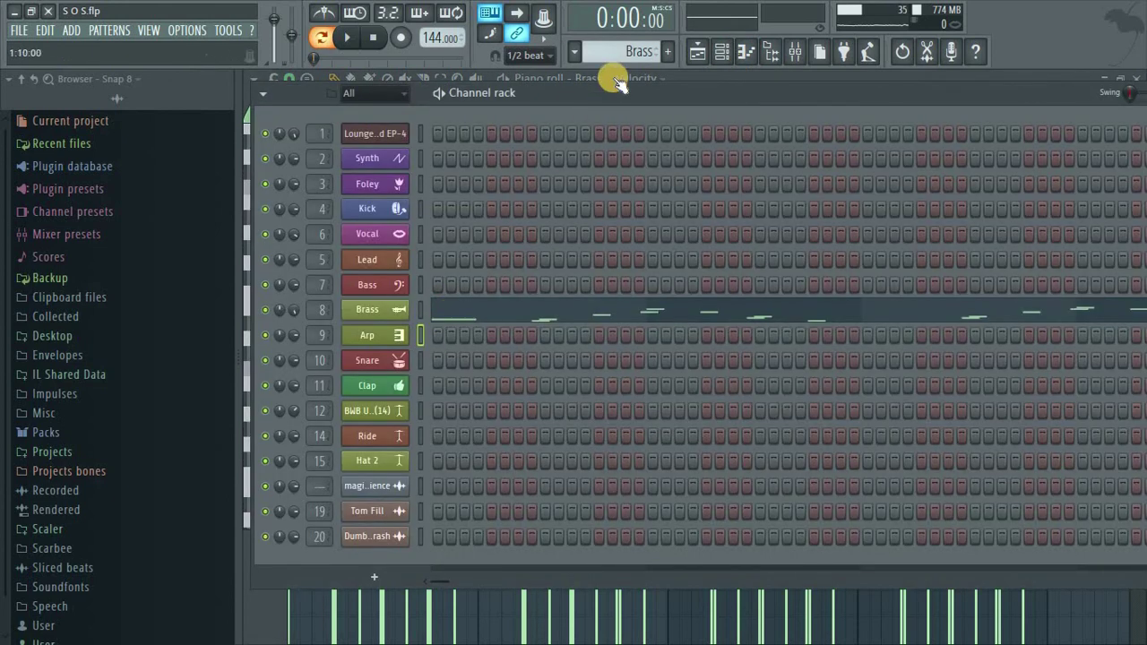
{"action": "left_click", "coordinate": [638, 50]}
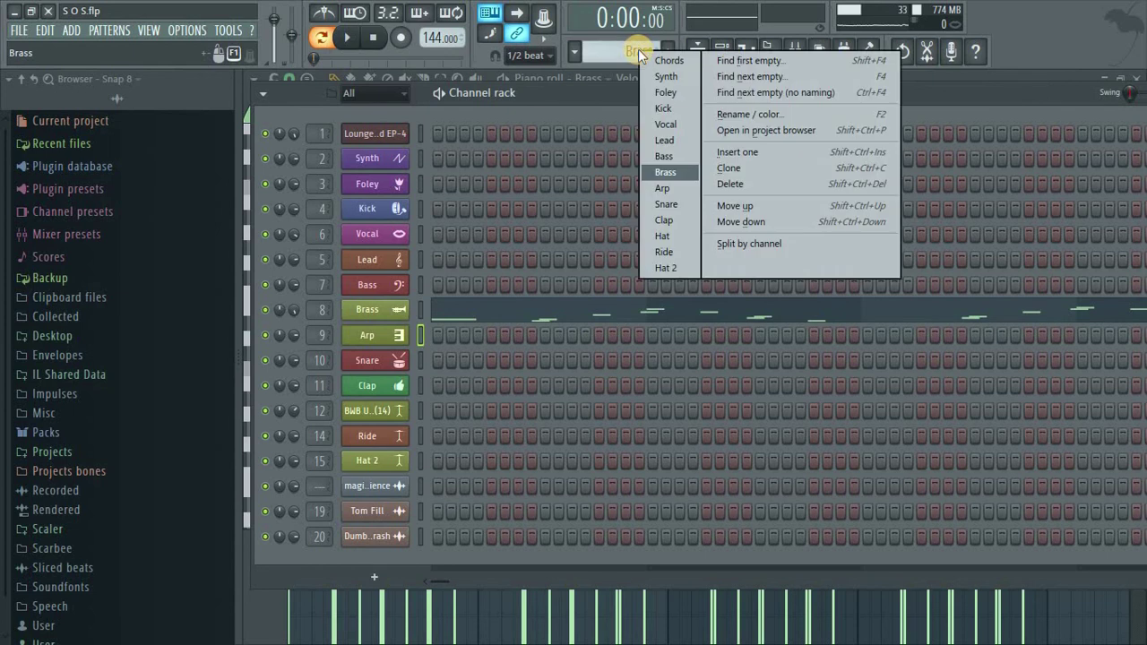
{"action": "left_click", "coordinate": [670, 188]}
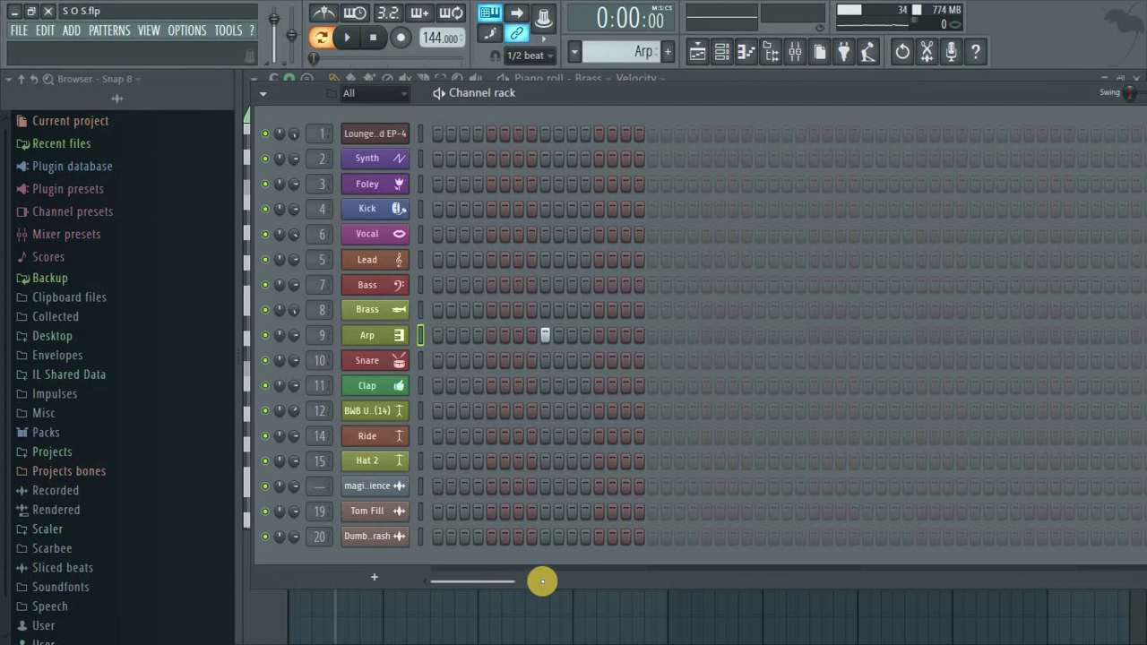
Audition the Arp pattern from the channel rack and glance at the playlist arrangement between playbacks.
{"action": "mouse_move", "coordinate": [490, 582]}
{"action": "left_mouse_down"}
{"action": "mouse_move", "coordinate": [586, 568]}
{"action": "mouse_move", "coordinate": [480, 575]}
{"action": "left_mouse_up"}
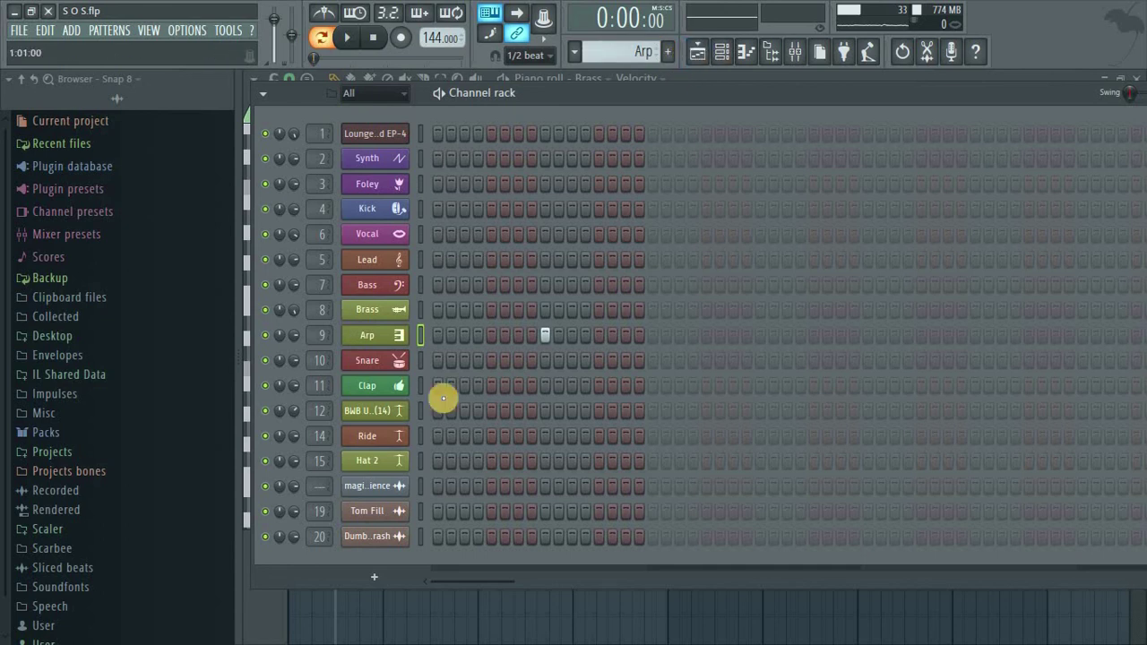
{"action": "key", "text": "space"}
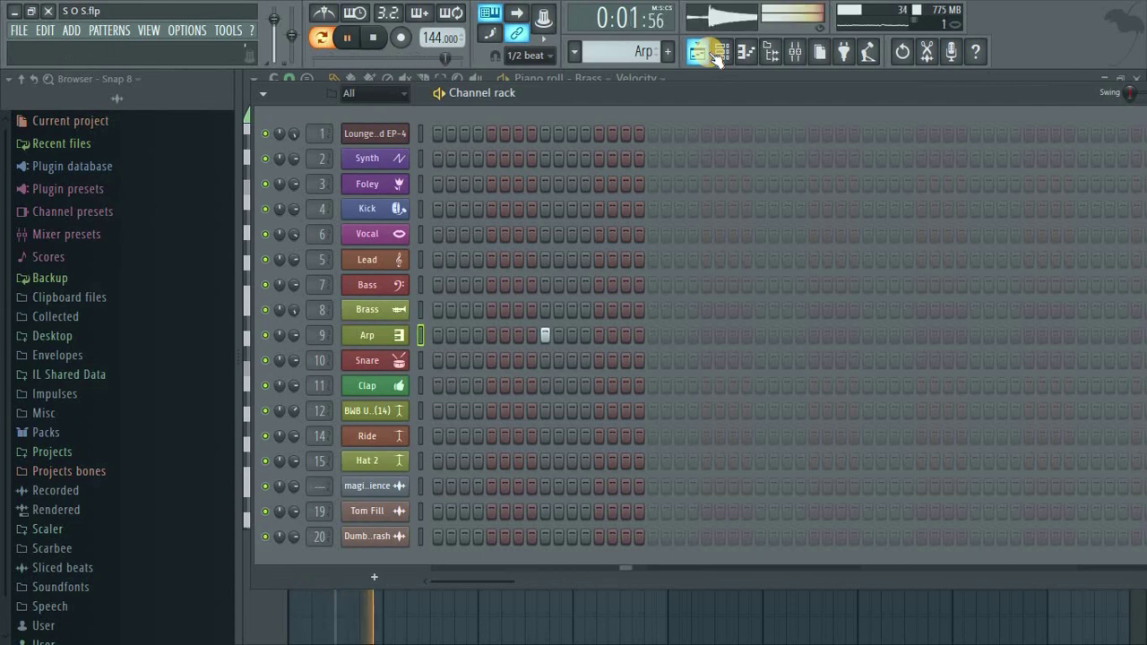
{"action": "key", "text": "space"}
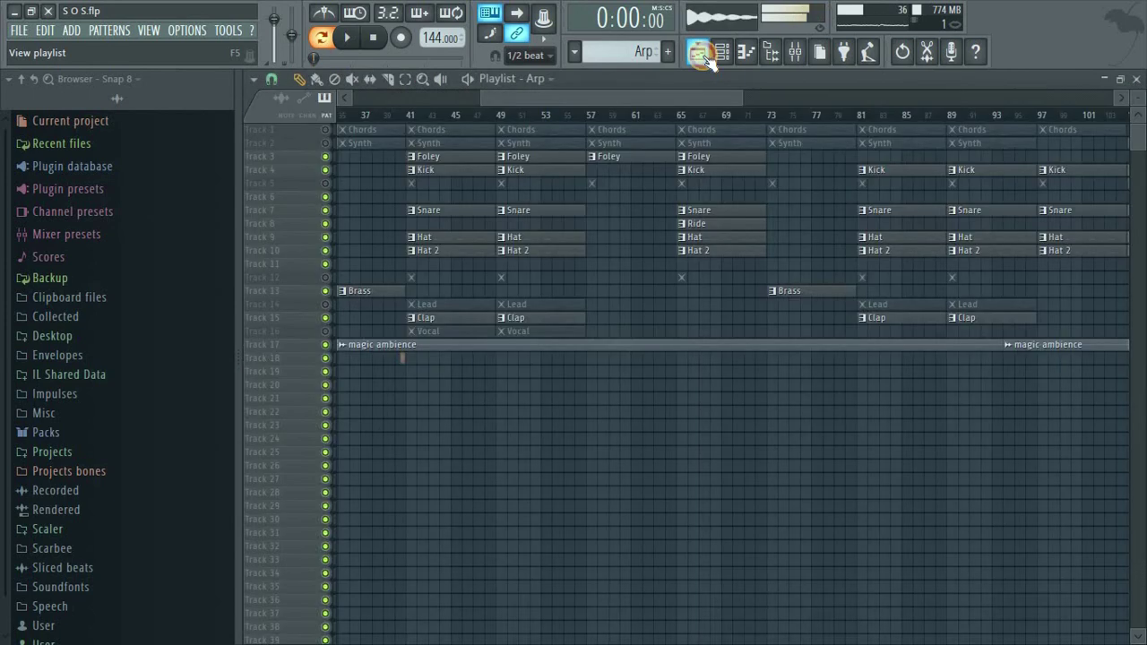
{"action": "left_click", "coordinate": [702, 54]}
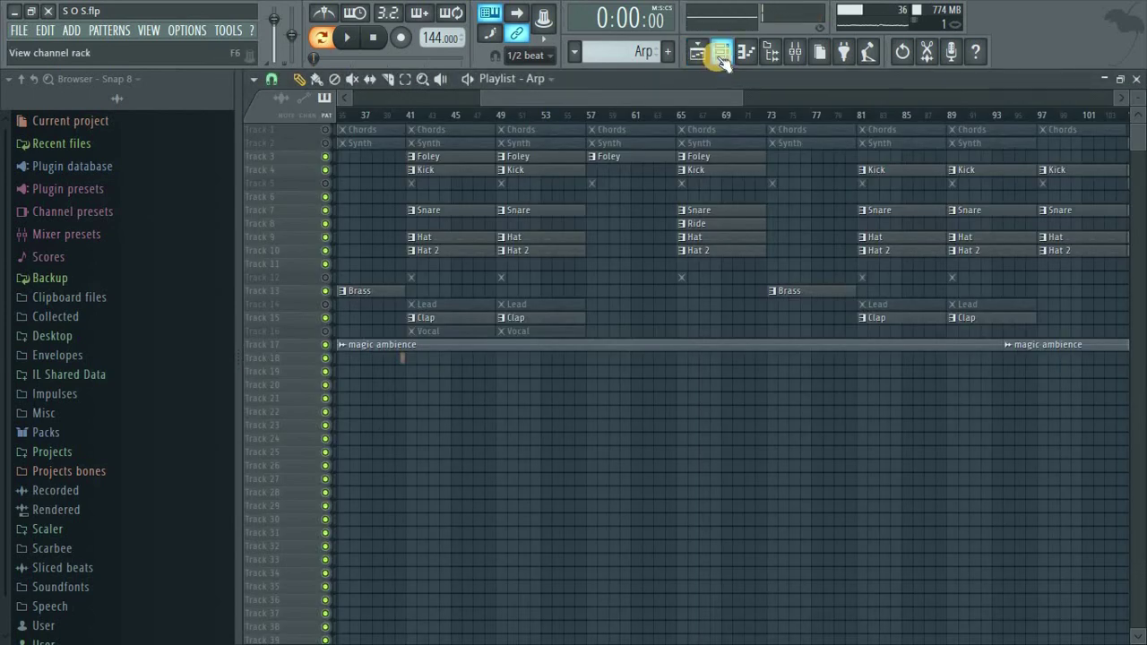
{"action": "left_click", "coordinate": [695, 53]}
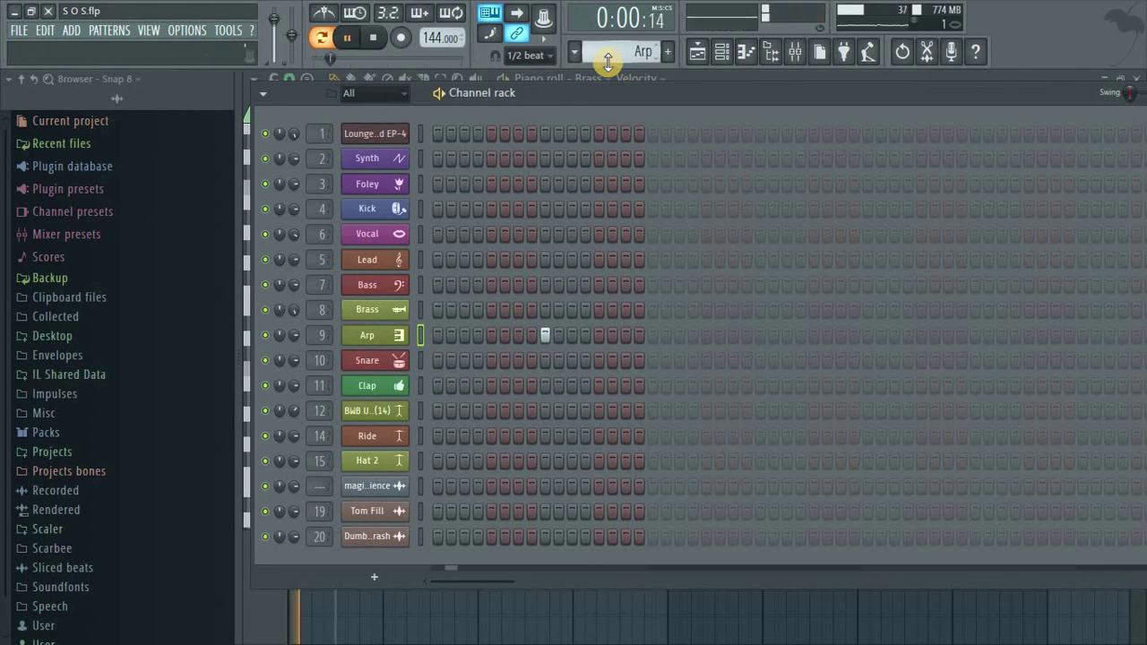
{"action": "key", "text": "space"}
{"action": "left_click", "coordinate": [385, 41]}
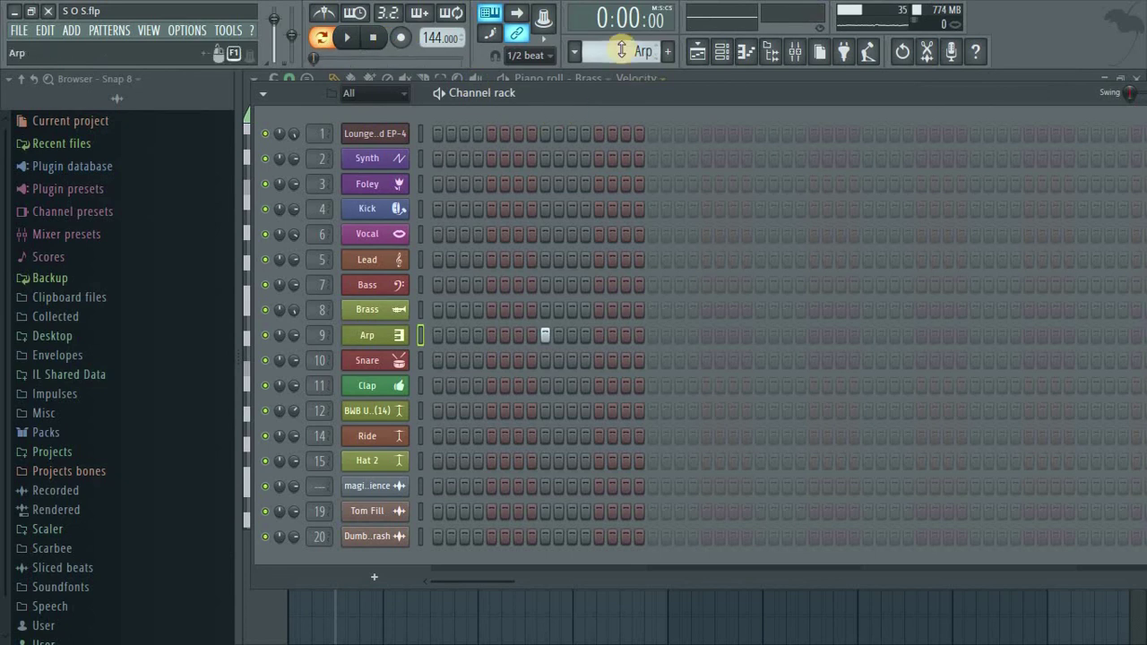
Switch the active pattern to Snare and show its notes in the piano roll, sounding the C5 pitch.
{"action": "left_click", "coordinate": [623, 51]}
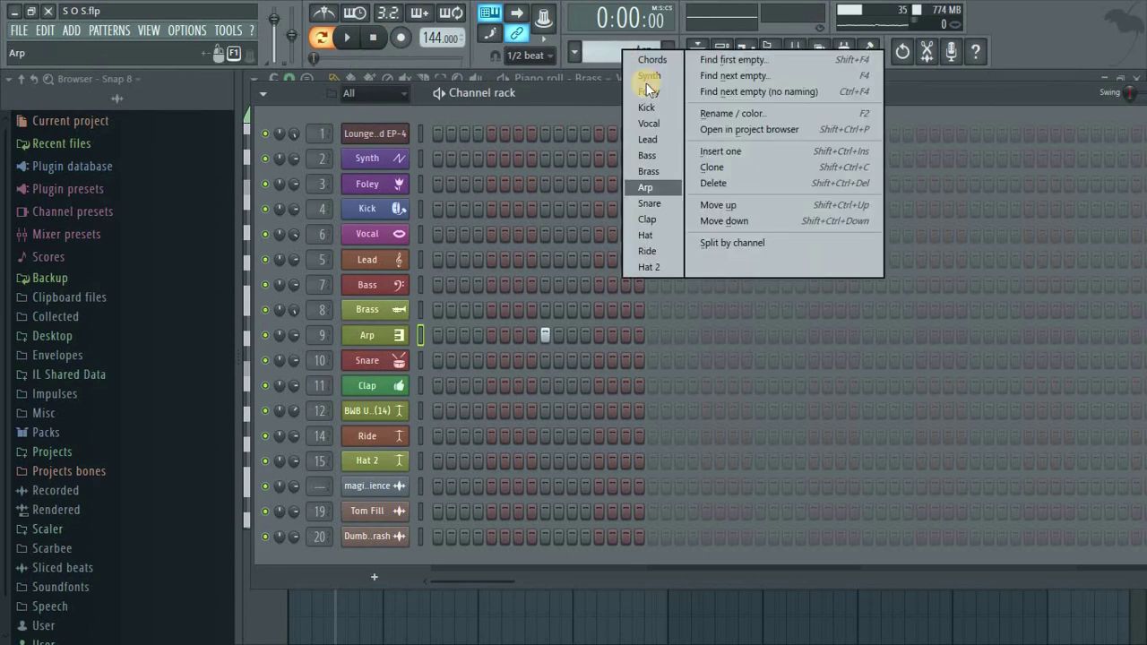
{"action": "left_click", "coordinate": [659, 203]}
{"action": "right_click", "coordinate": [392, 359]}
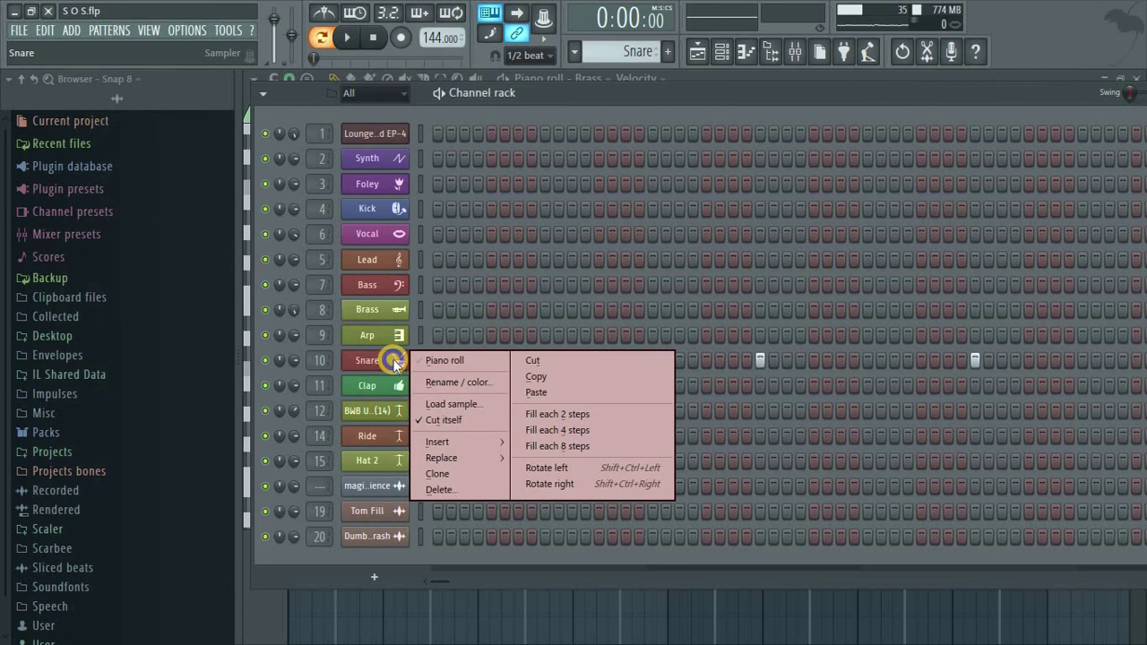
{"action": "left_click", "coordinate": [451, 365]}
{"action": "left_click", "coordinate": [279, 367]}
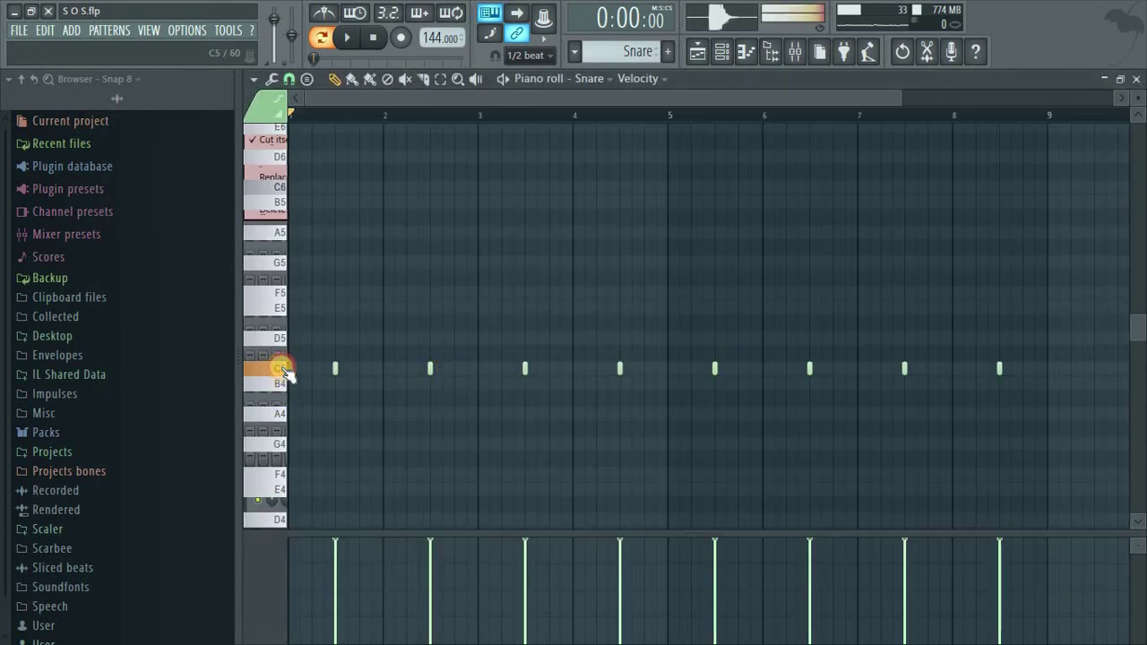
Return to the channel rack, switch the active pattern to Clap, and show its notes in the piano roll.
{"action": "left_click", "coordinate": [721, 49]}
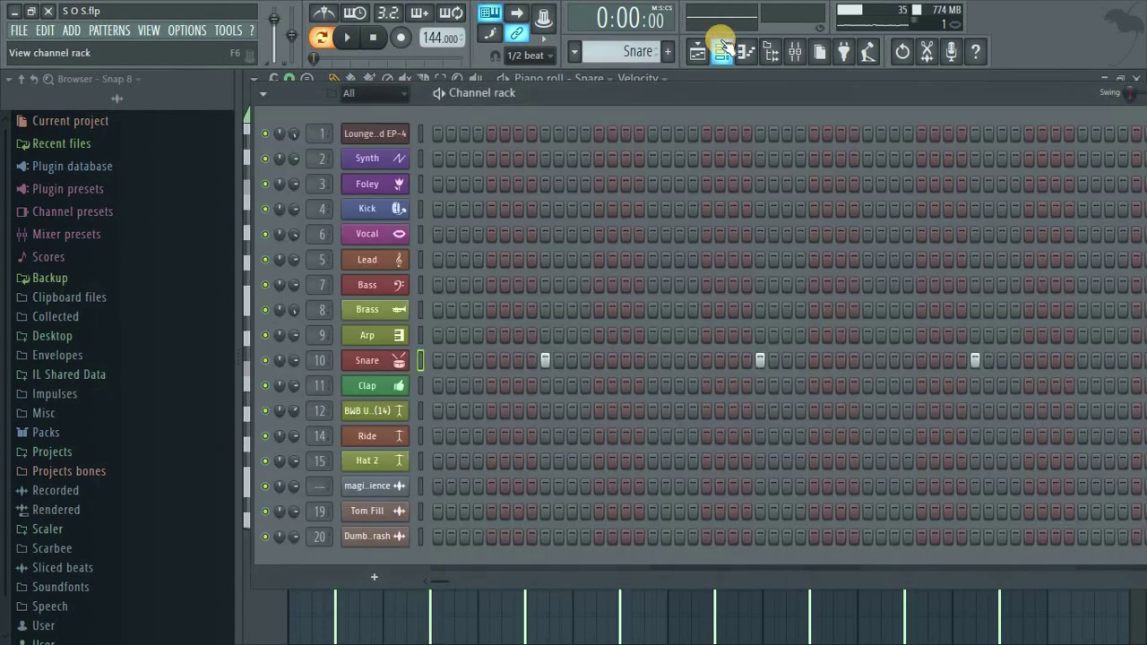
{"action": "left_click", "coordinate": [629, 56]}
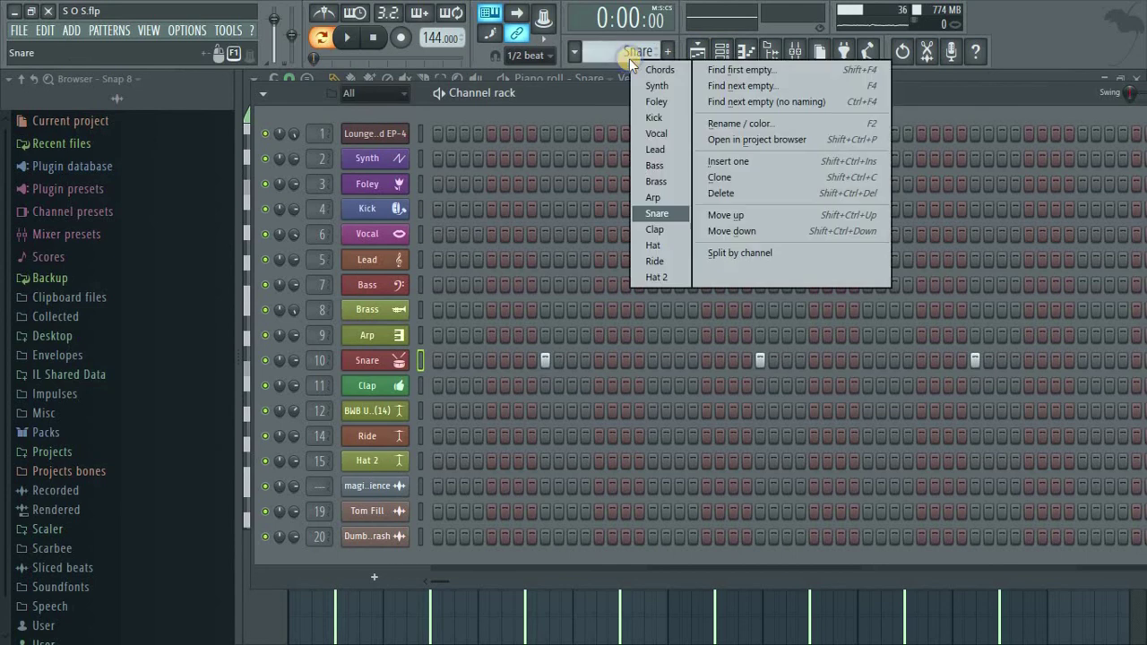
{"action": "left_click", "coordinate": [675, 230]}
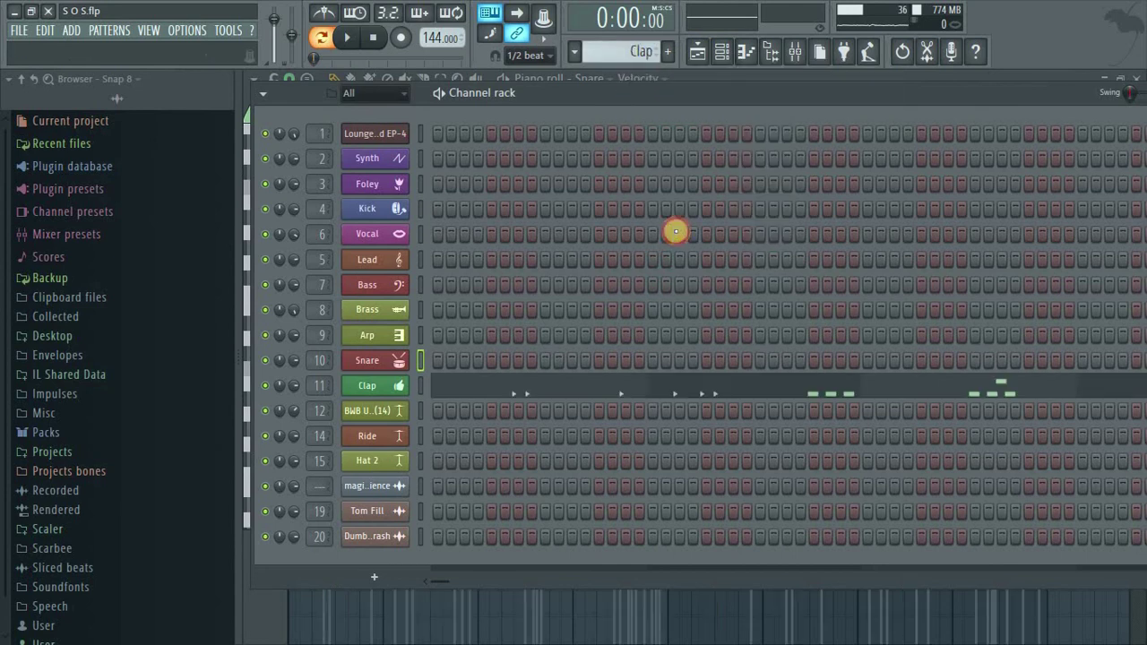
{"action": "left_click", "coordinate": [518, 381]}
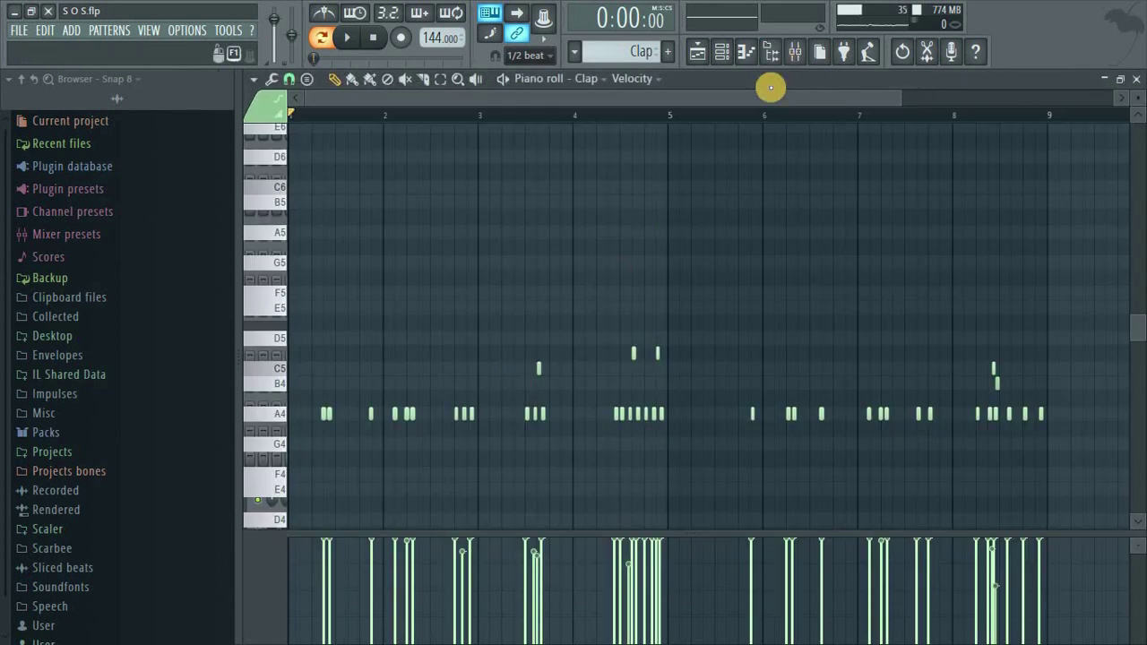
Enlarge the Clap pattern's opening bars and set the piano roll's snap to 1/3 beat.
{"action": "left_click_drag", "start_coordinate": [891, 96], "coordinate": [540, 98]}
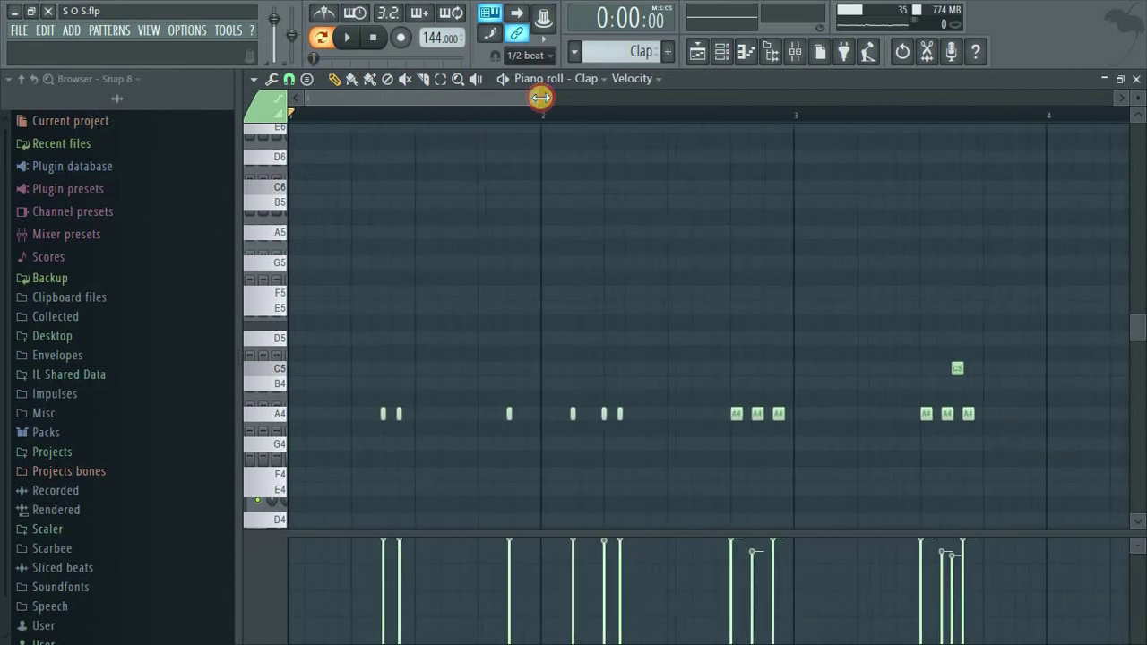
{"action": "left_click", "coordinate": [288, 80]}
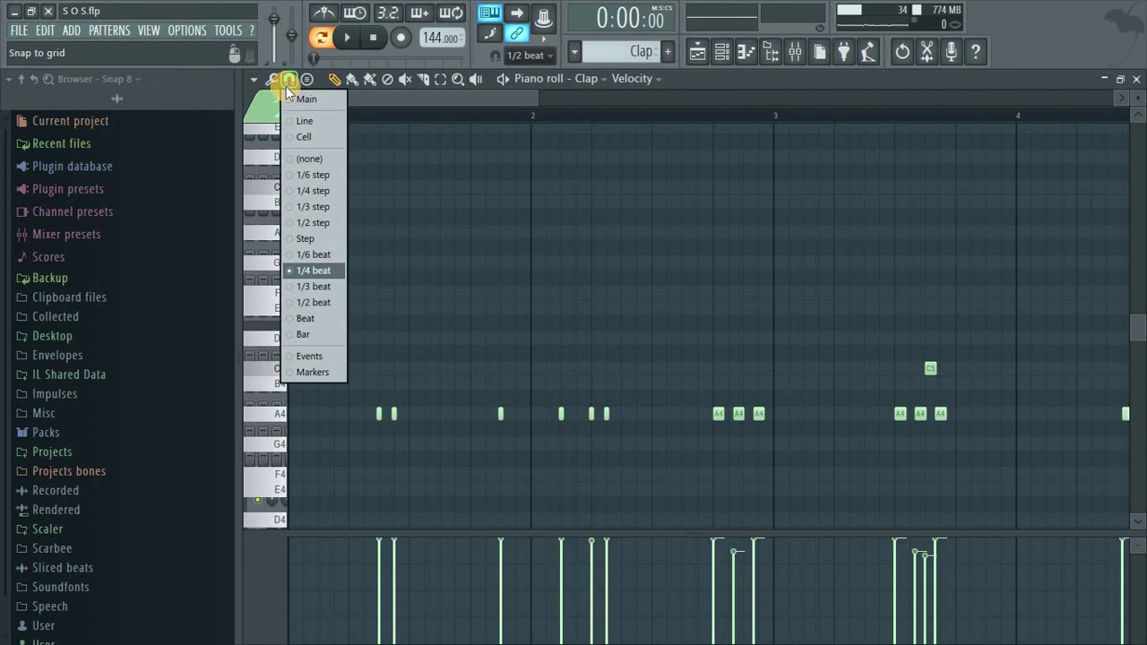
{"action": "left_click", "coordinate": [313, 288]}
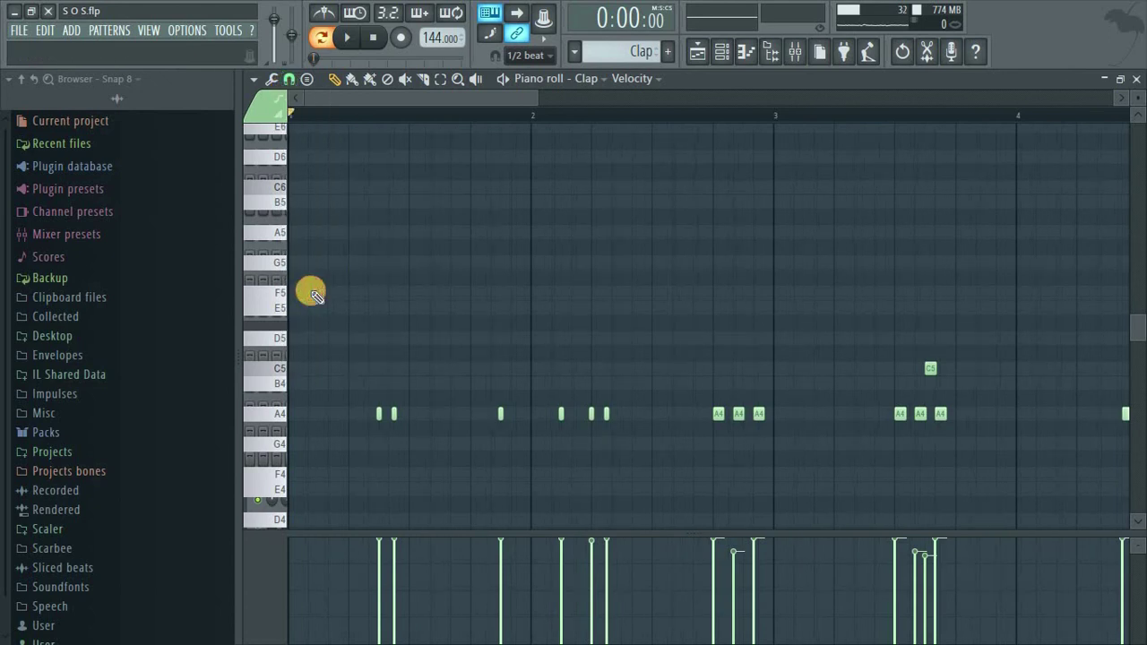
Examine the spacing of the Clap notes closely around bars 3 to 5 of the piano roll.
{"action": "left_click", "coordinate": [539, 95]}
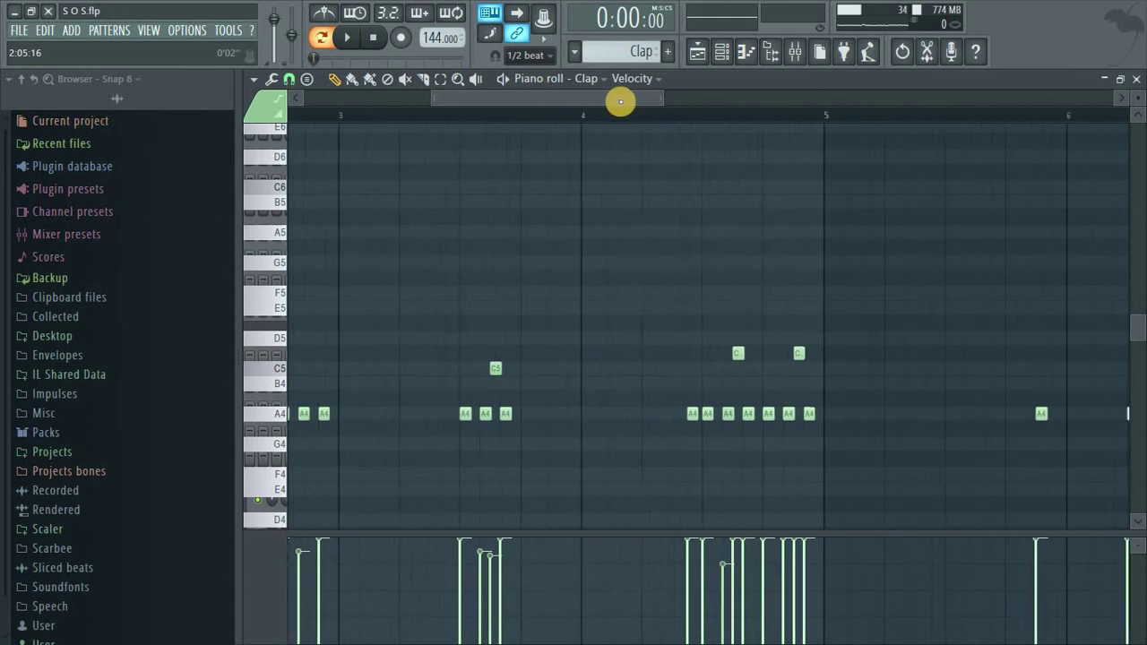
{"action": "left_click_drag", "start_coordinate": [662, 98], "coordinate": [532, 110]}
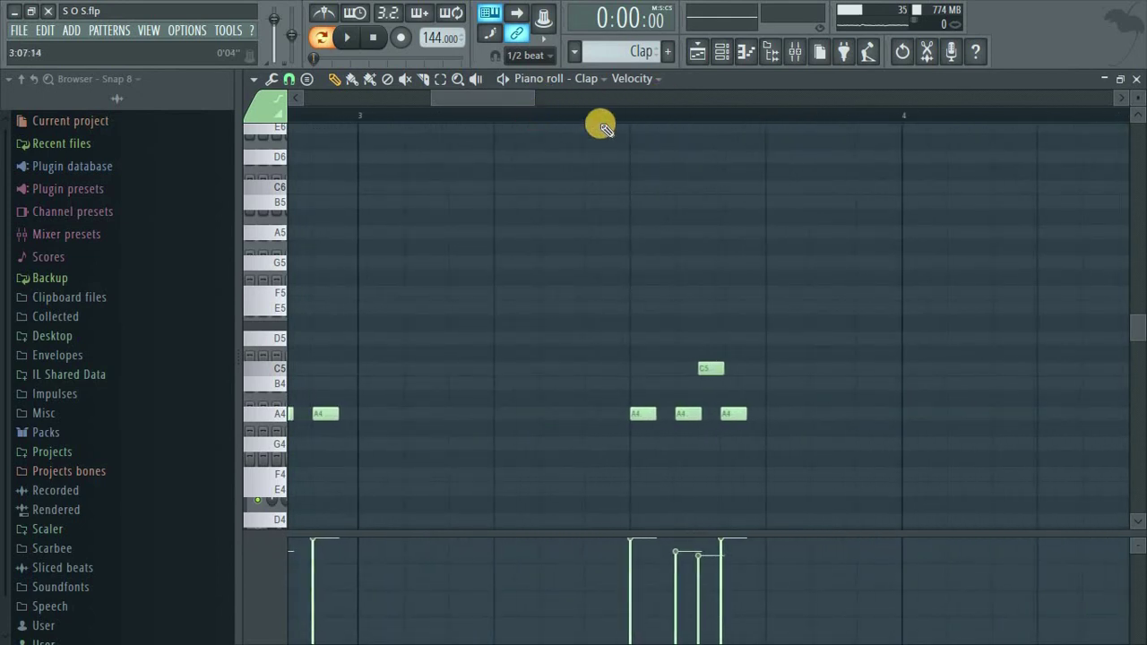
{"action": "left_click_drag", "start_coordinate": [538, 100], "coordinate": [667, 97]}
{"action": "left_click", "coordinate": [722, 54]}
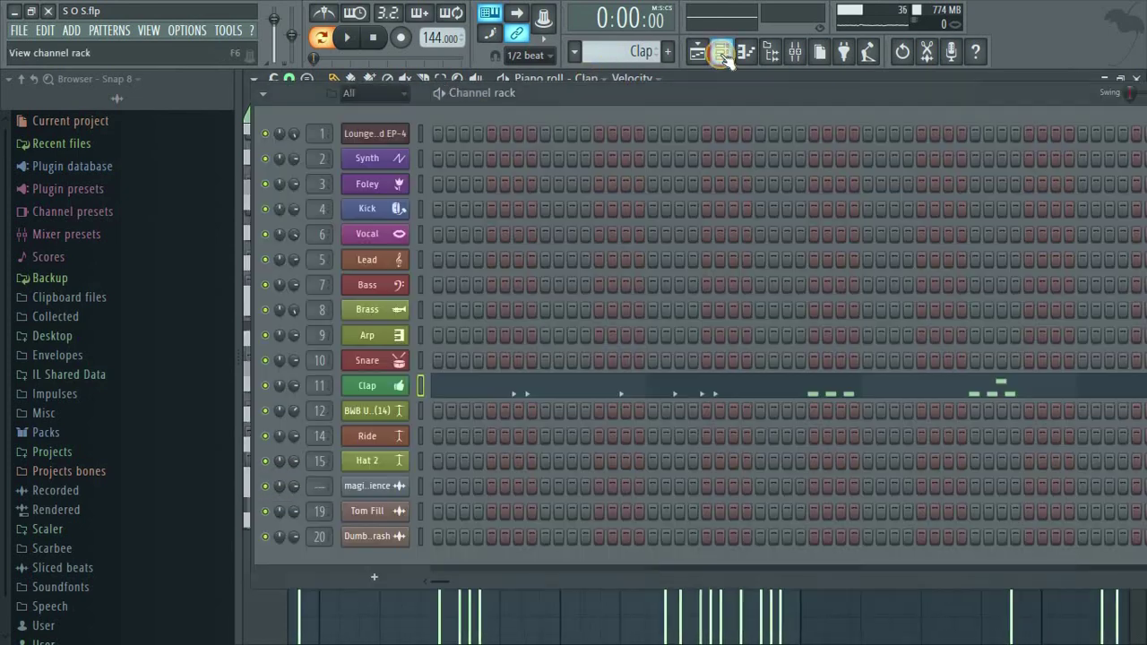
{"action": "left_click", "coordinate": [640, 52]}
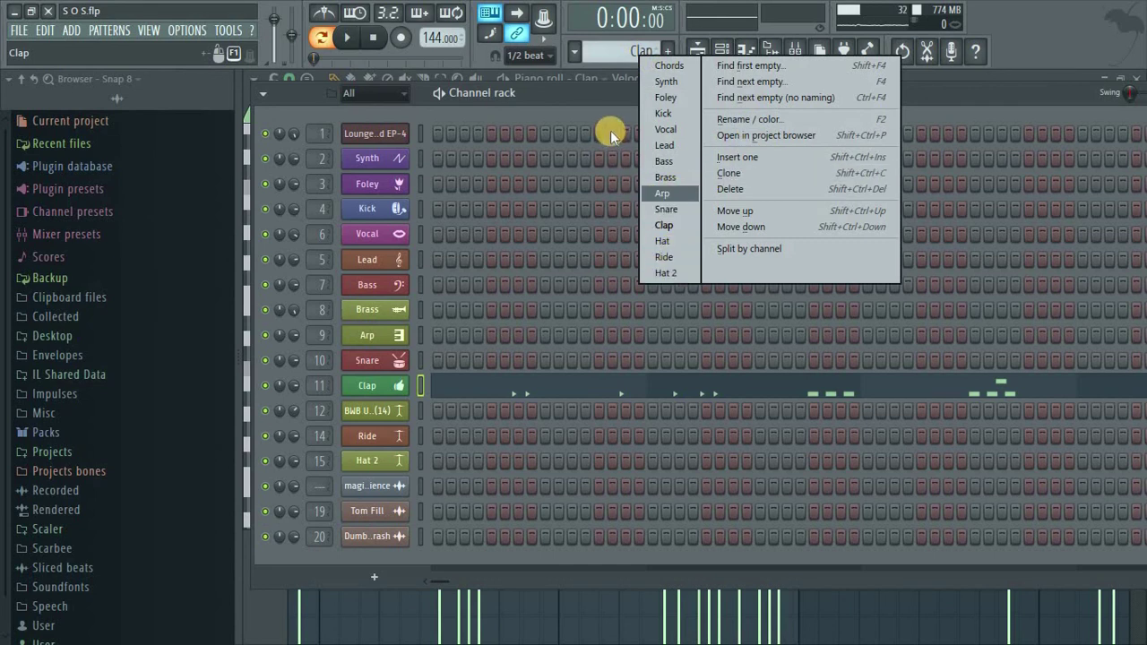
{"action": "left_click", "coordinate": [582, 102]}
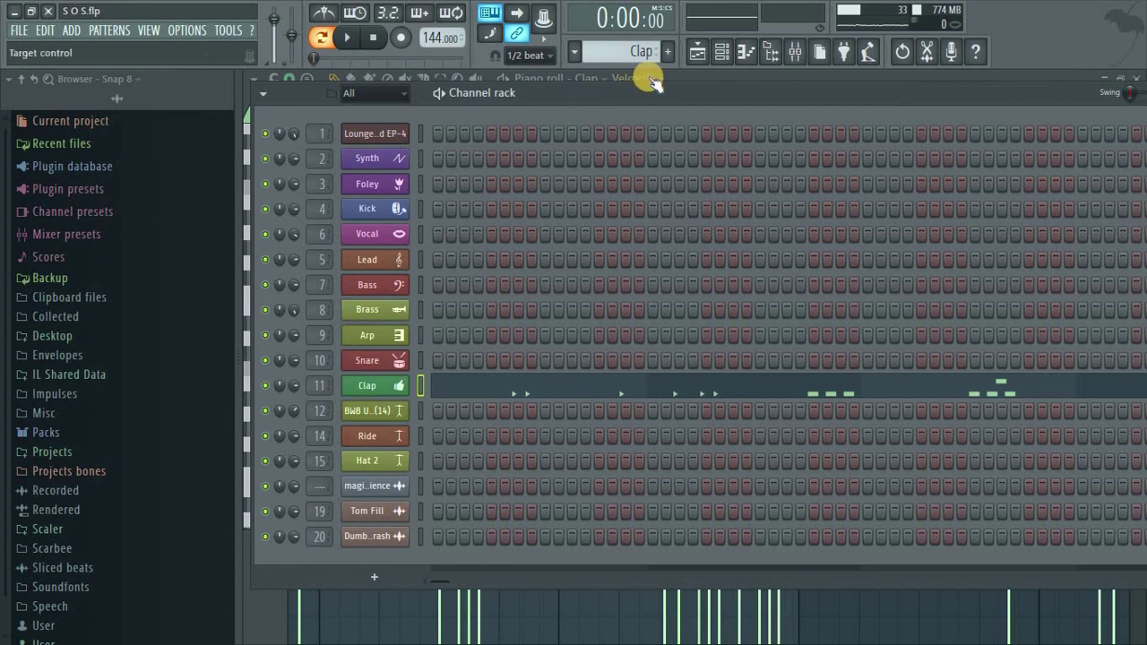
Show the playlist and toggle solo on Track 2 on and off to unmute every track.
{"action": "left_click", "coordinate": [696, 52]}
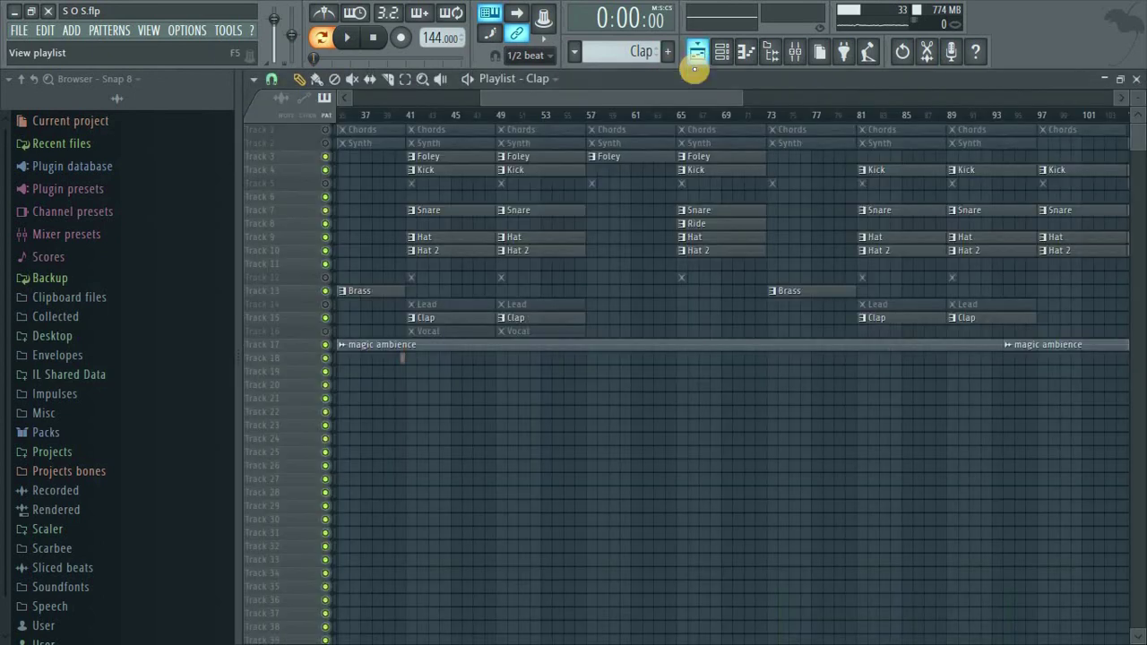
{"action": "left_click_drag", "start_coordinate": [743, 94], "coordinate": [634, 93]}
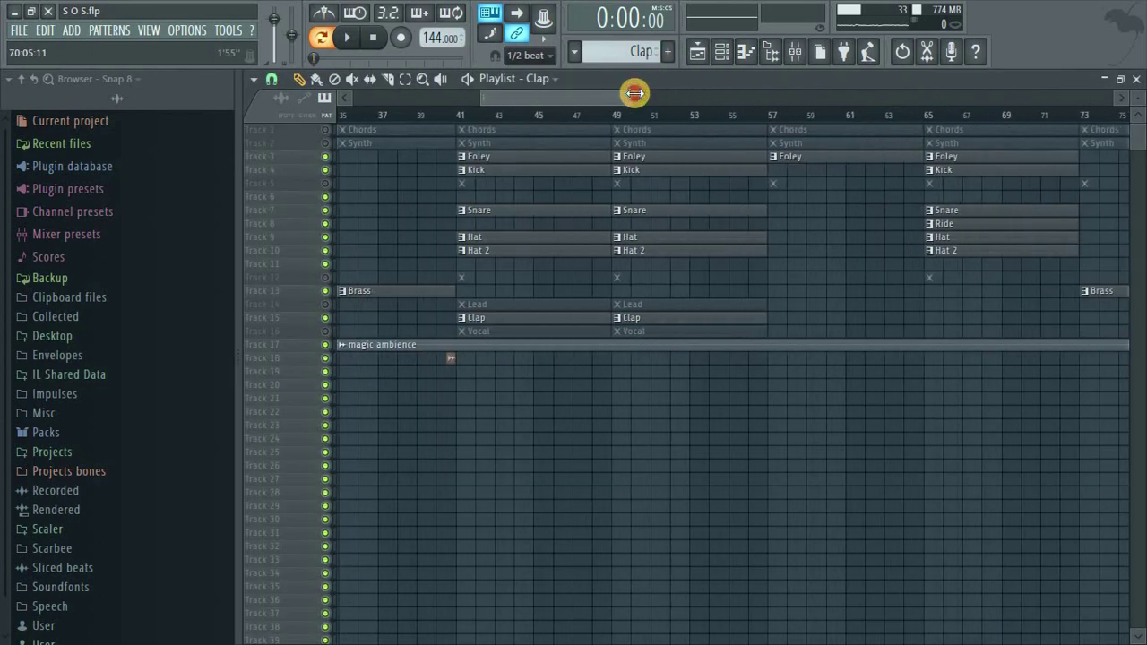
{"action": "right_click", "coordinate": [324, 144]}
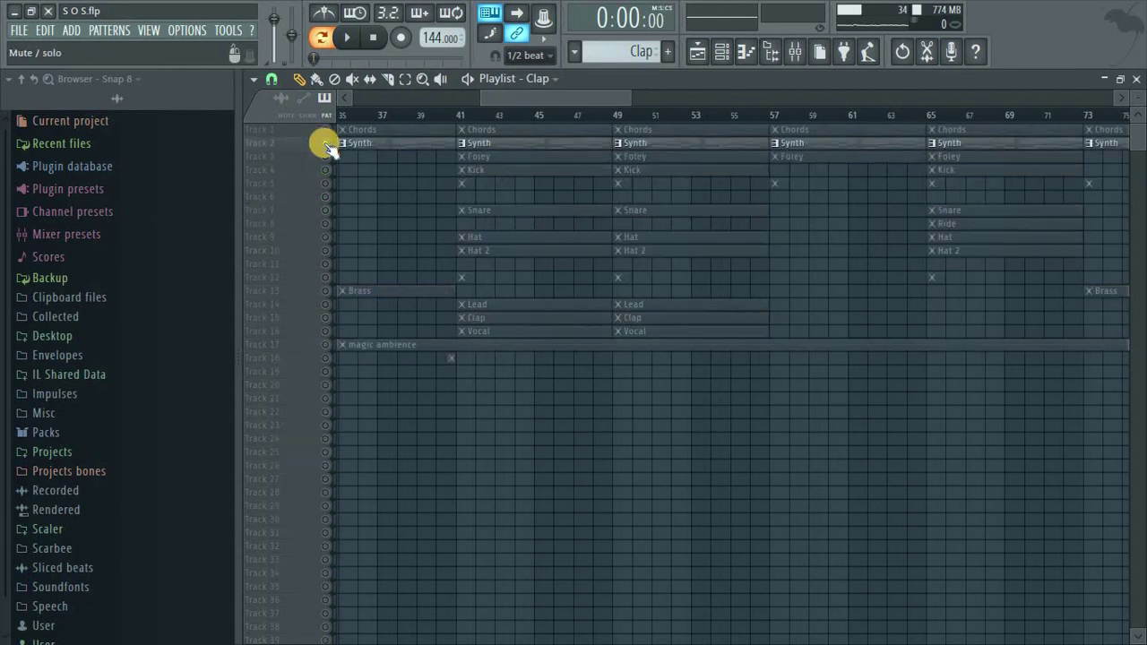
{"action": "right_click", "coordinate": [324, 144]}
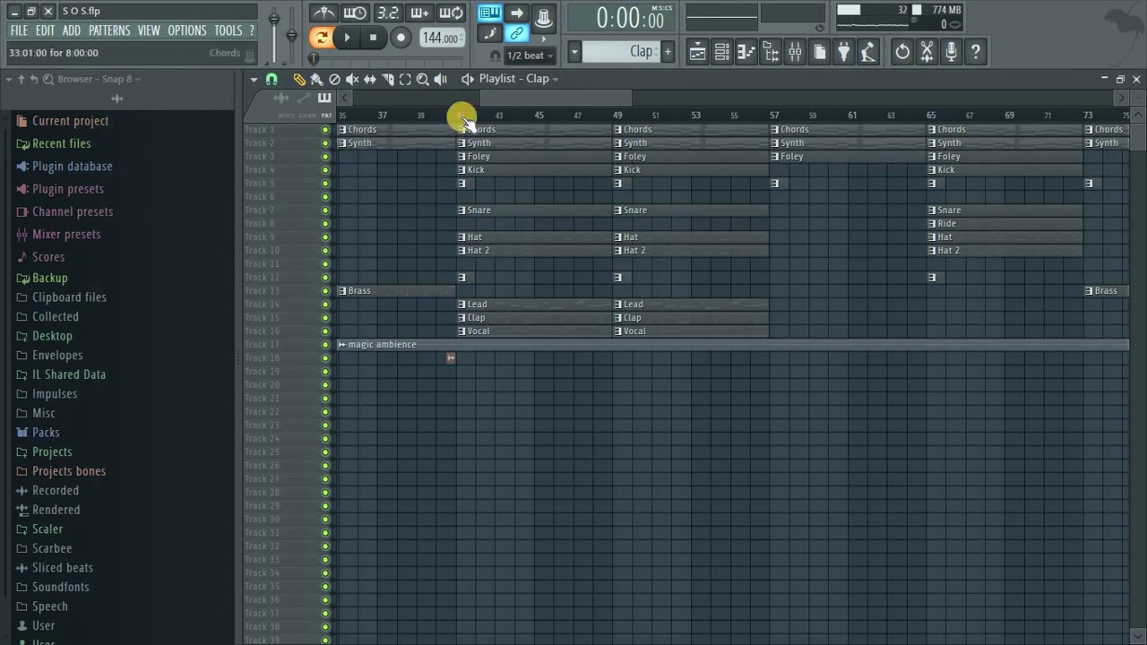
Fit the whole playlist arrangement in view from bar 1 to about bar 185 and examine its structure.
{"action": "left_click_drag", "start_coordinate": [477, 100], "coordinate": [340, 105]}
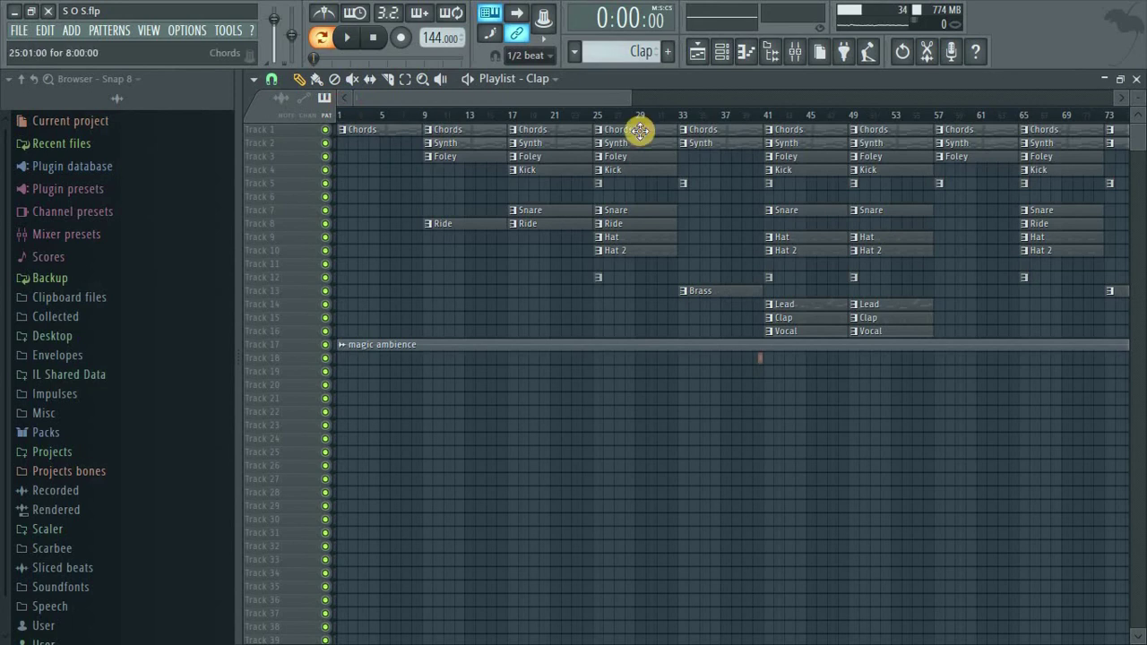
{"action": "left_click_drag", "start_coordinate": [631, 100], "coordinate": [1035, 91]}
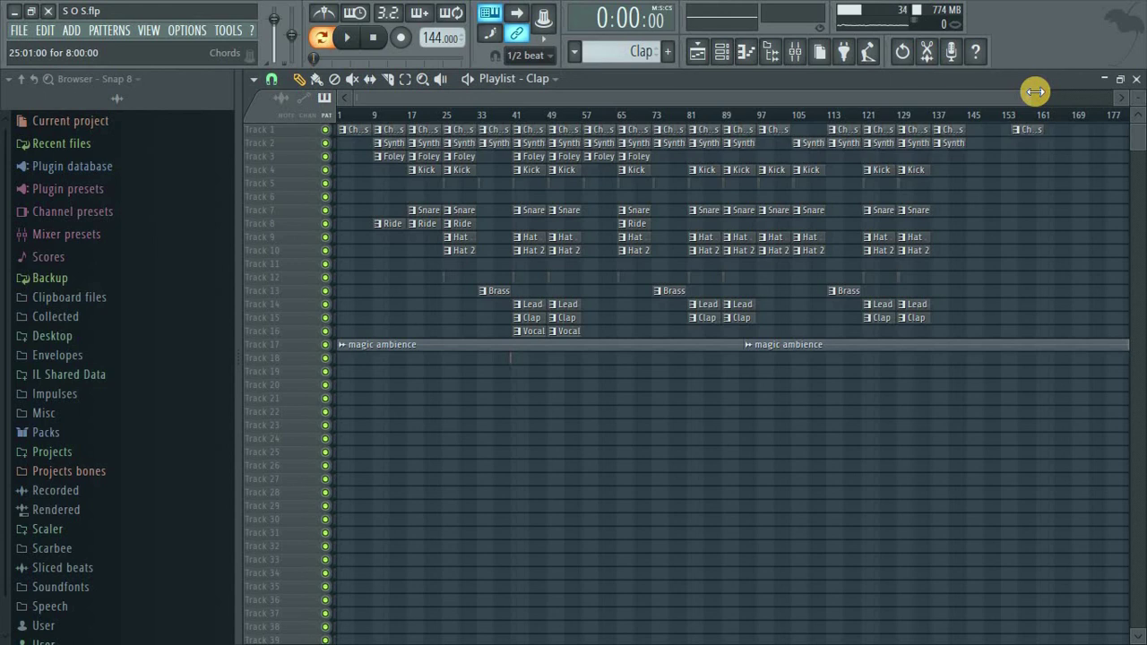
{"action": "left_click_drag", "start_coordinate": [1035, 92], "coordinate": [1063, 92]}
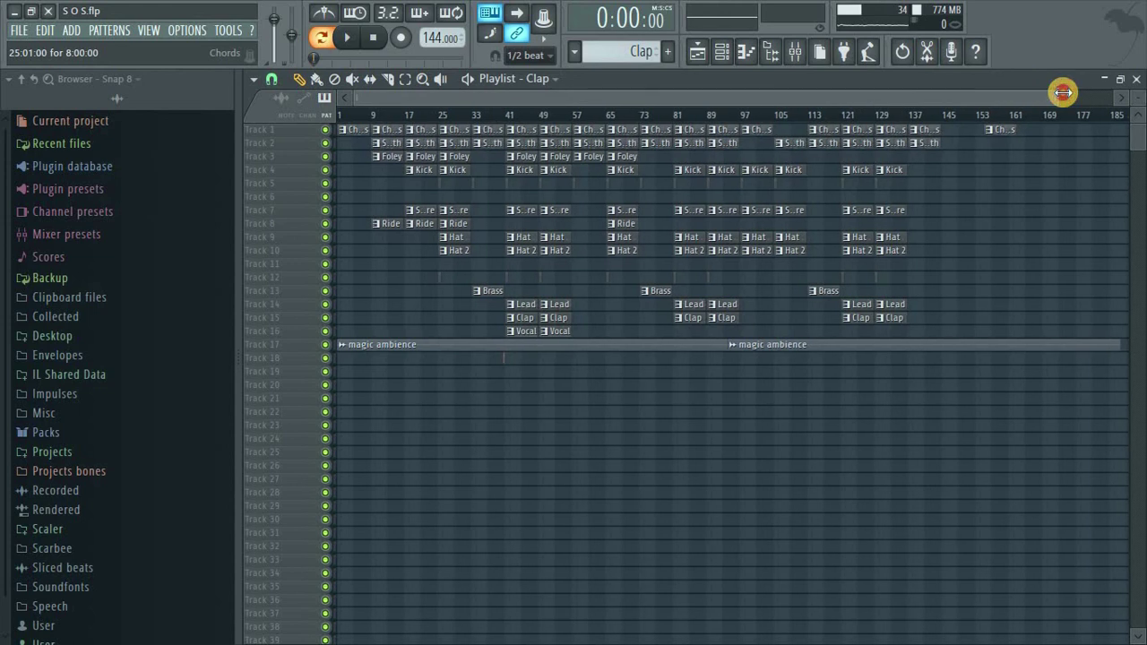